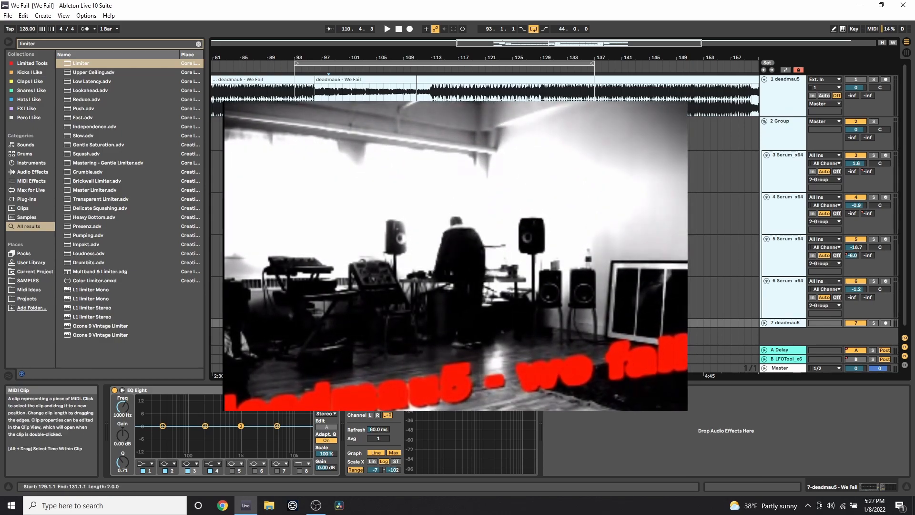
- Solo the original deadmau5 audio track and play it from bar 93
{"action": "left_click", "coordinate": [478, 281]}
{"action": "left_click", "coordinate": [475, 305]}
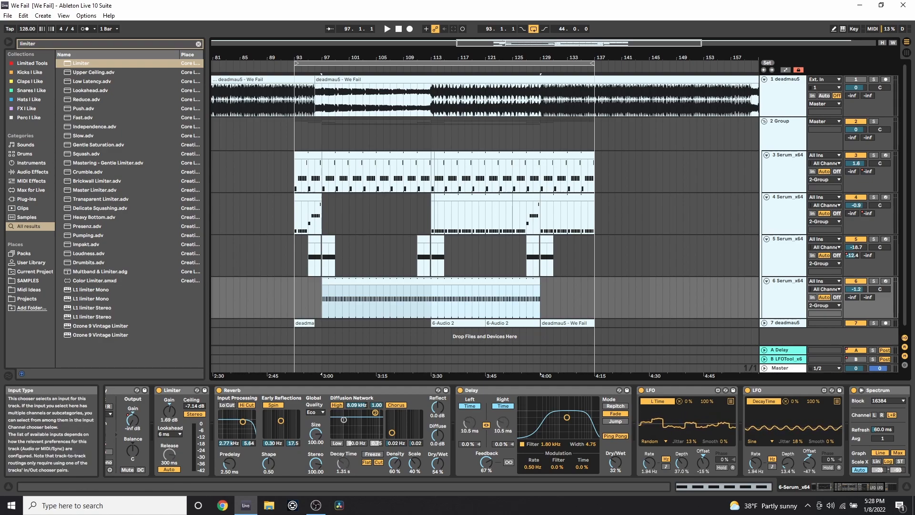
{"action": "left_click", "coordinate": [873, 80]}
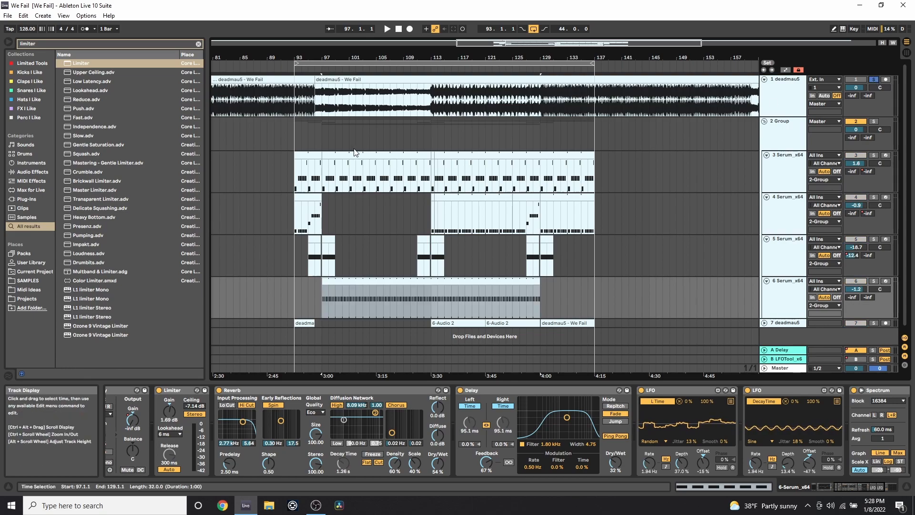
{"action": "left_click", "coordinate": [295, 110]}
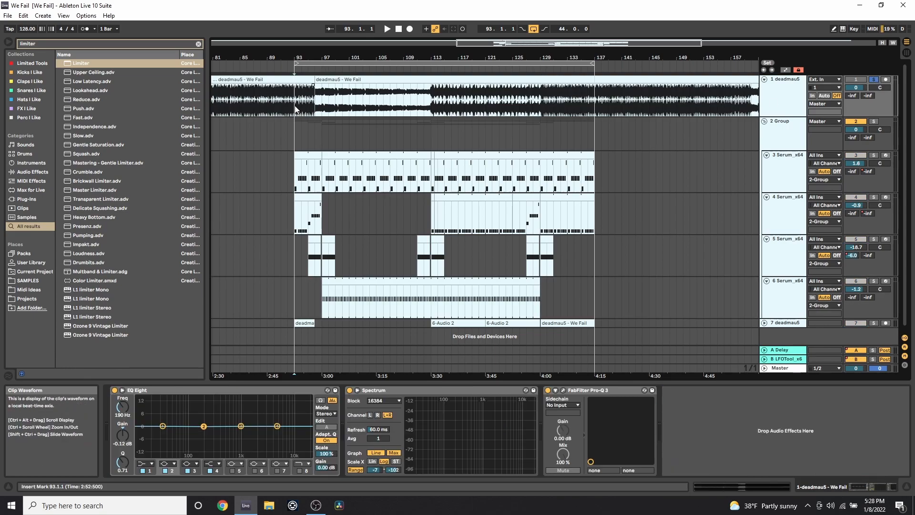
{"action": "key", "text": "space"}
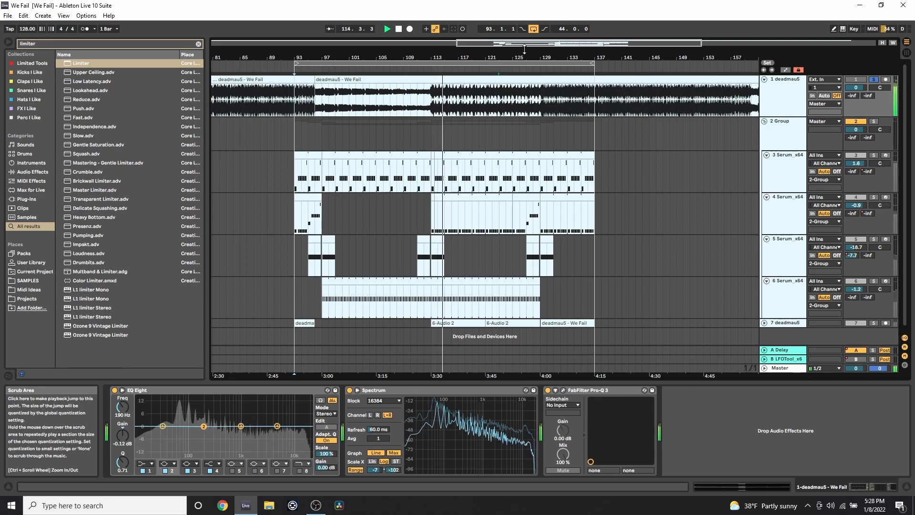
- Skip the original track's playback ahead to about bar 123, then to about bar 127, and stop playback
{"action": "left_click", "coordinate": [501, 70]}
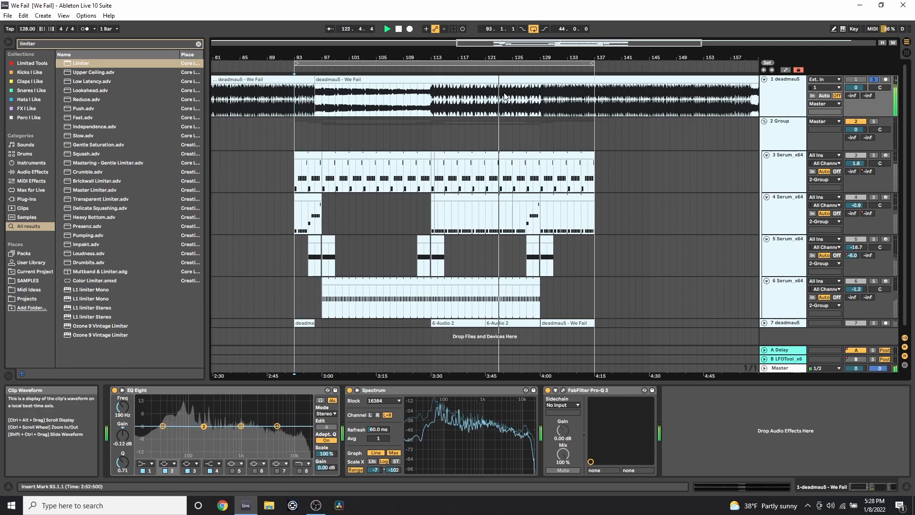
{"action": "left_click", "coordinate": [525, 69]}
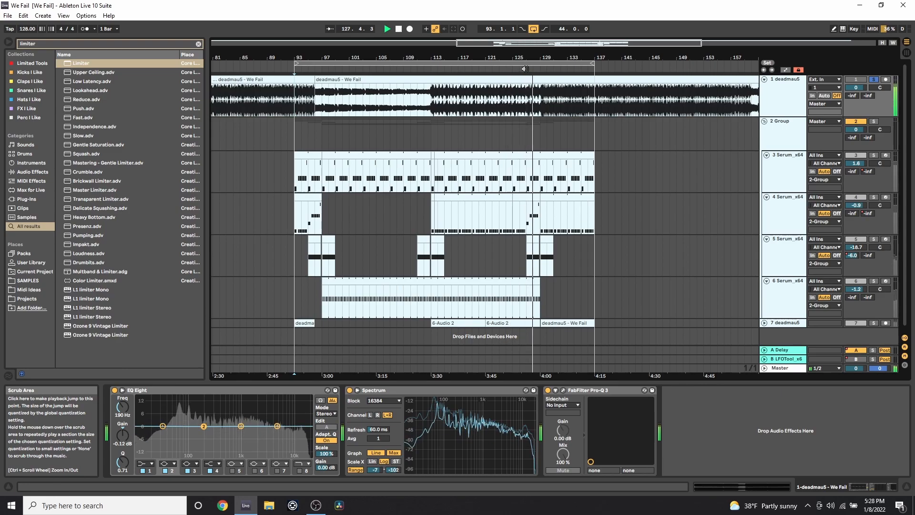
{"action": "left_click", "coordinate": [401, 29]}
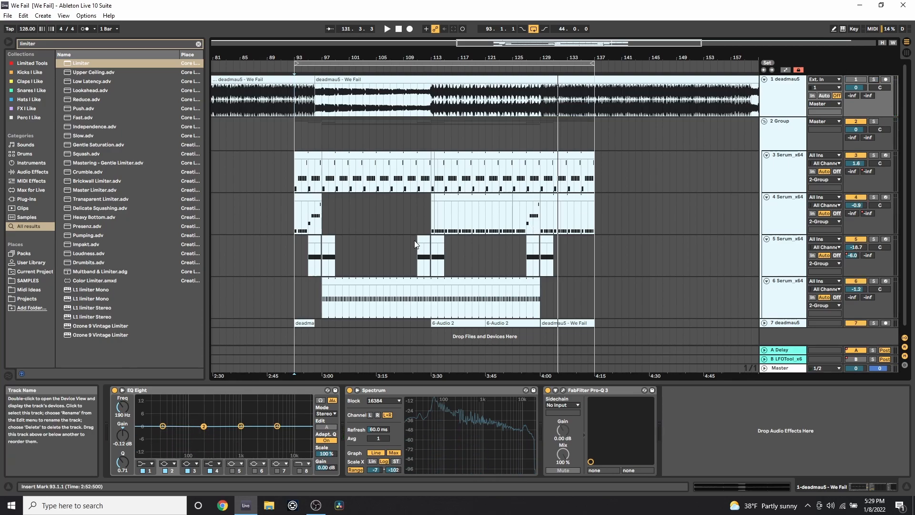
- Play the full arrangement from the first clip of Serum track 3 at bar 93, then stop playback
{"action": "left_click", "coordinate": [301, 154]}
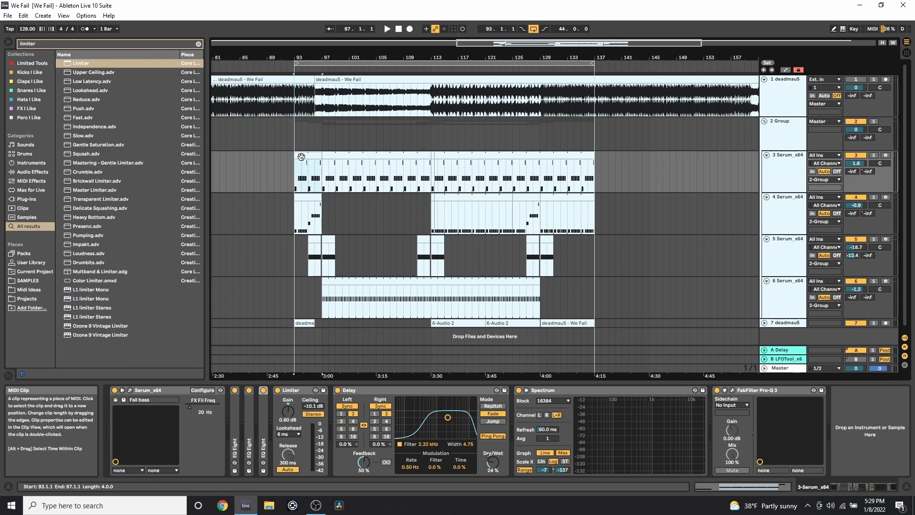
{"action": "key", "text": "space"}
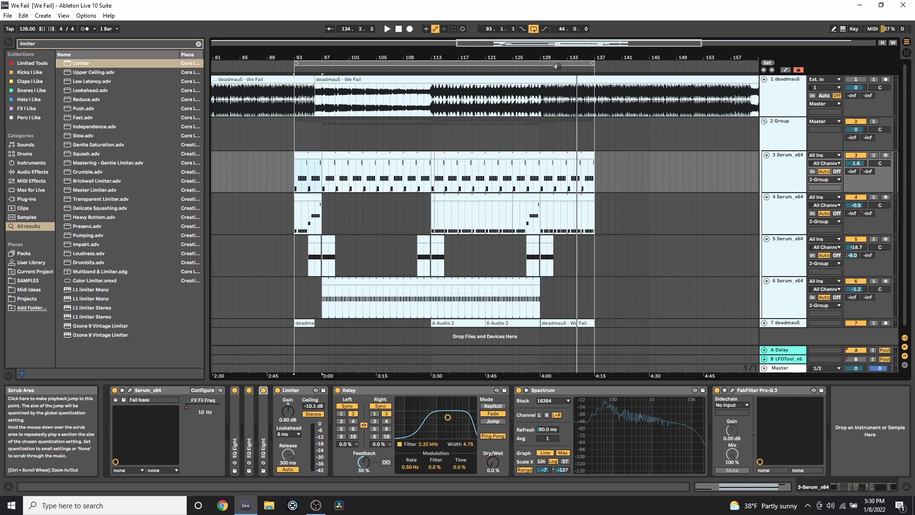
{"action": "left_click", "coordinate": [628, 178]}
{"action": "key", "text": "space"}
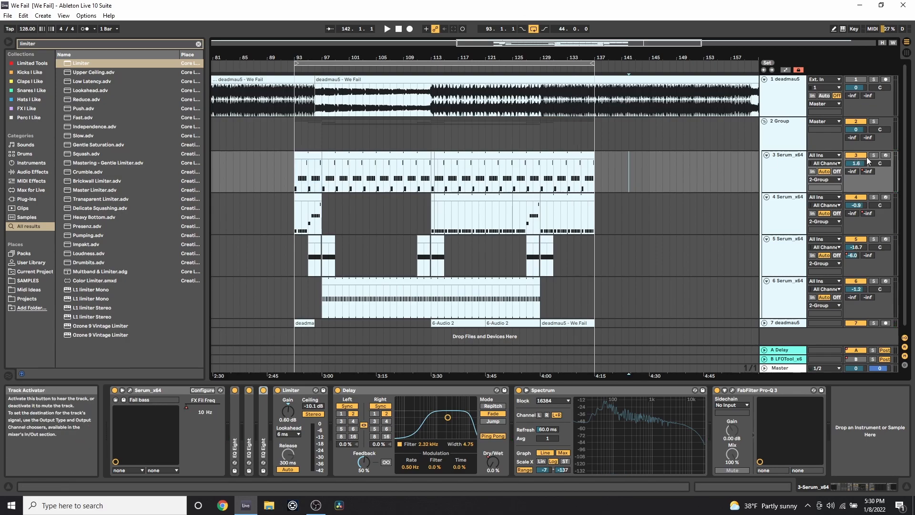
- Solo Serum track 3 and listen to it from bar 97 and from bar 125
{"action": "left_click", "coordinate": [385, 157]}
{"action": "key", "text": "space"}
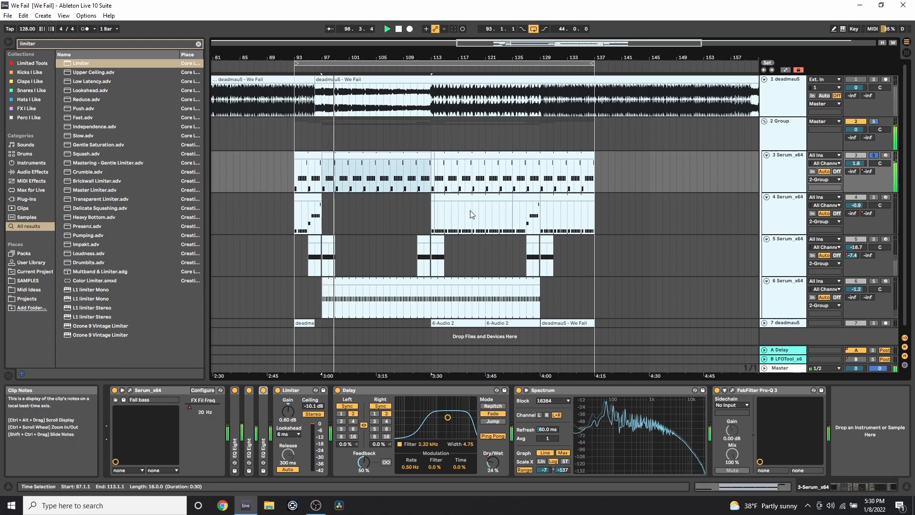
{"action": "left_click", "coordinate": [514, 179]}
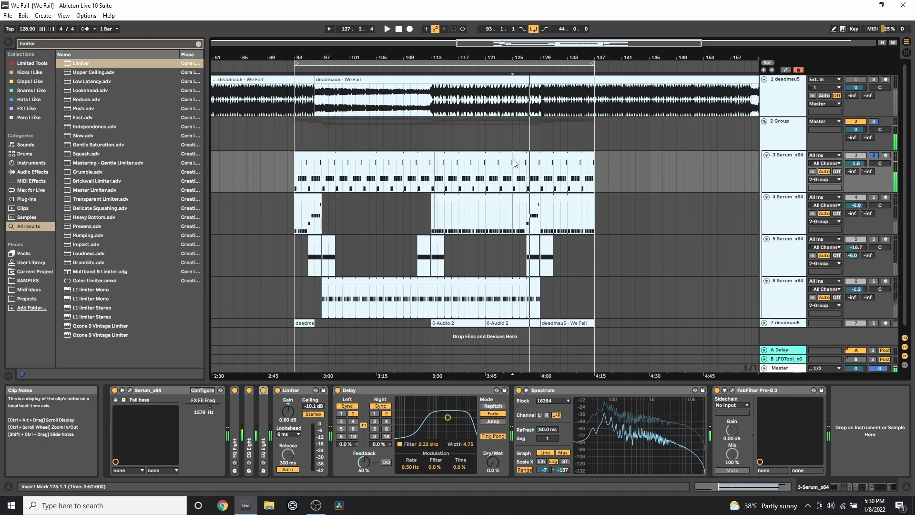
{"action": "key", "text": "space"}
- Open track 3's clip at bars 97 to 113 in the note editor and examine its bass notes
{"action": "left_click", "coordinate": [419, 156]}
{"action": "left_click", "coordinate": [718, 485]}
{"action": "left_click_drag", "start_coordinate": [221, 379], "coordinate": [261, 260]}
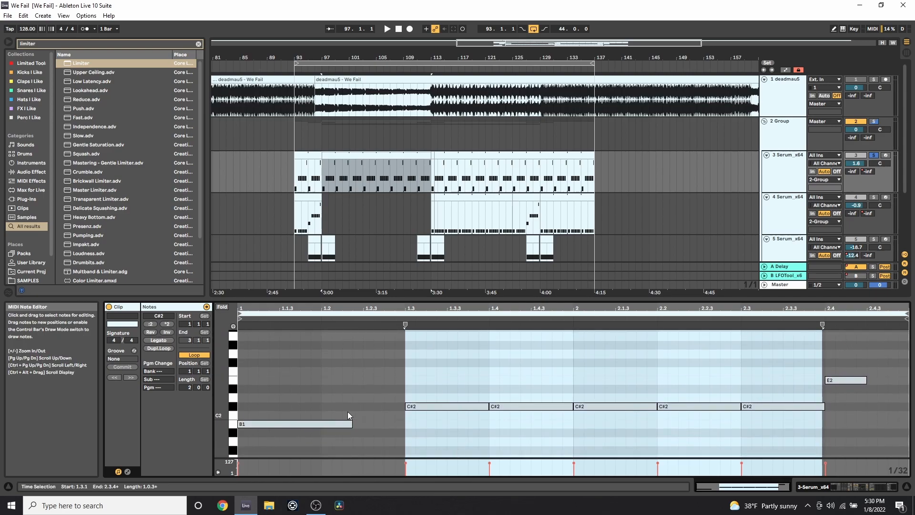
{"action": "left_click", "coordinate": [843, 399]}
{"action": "left_click_drag", "start_coordinate": [435, 59], "coordinate": [435, 81]}
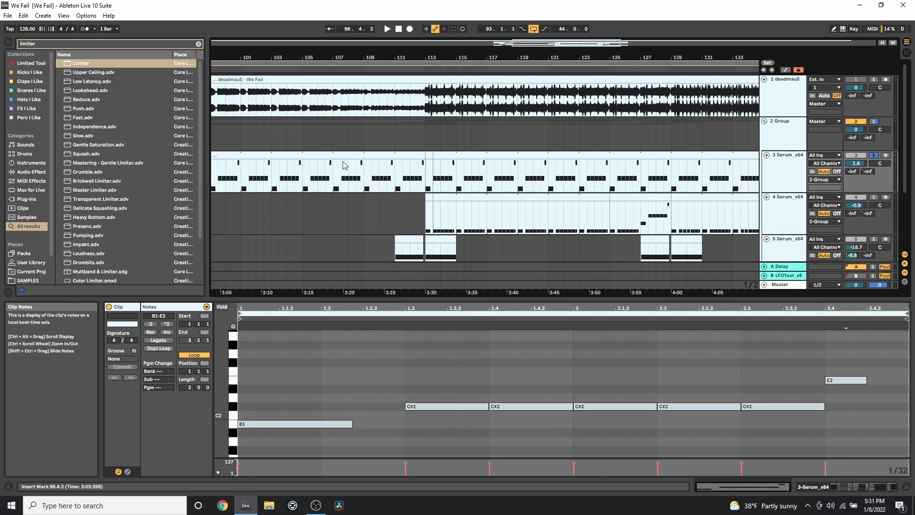
{"action": "left_click_drag", "start_coordinate": [327, 58], "coordinate": [369, 57]}
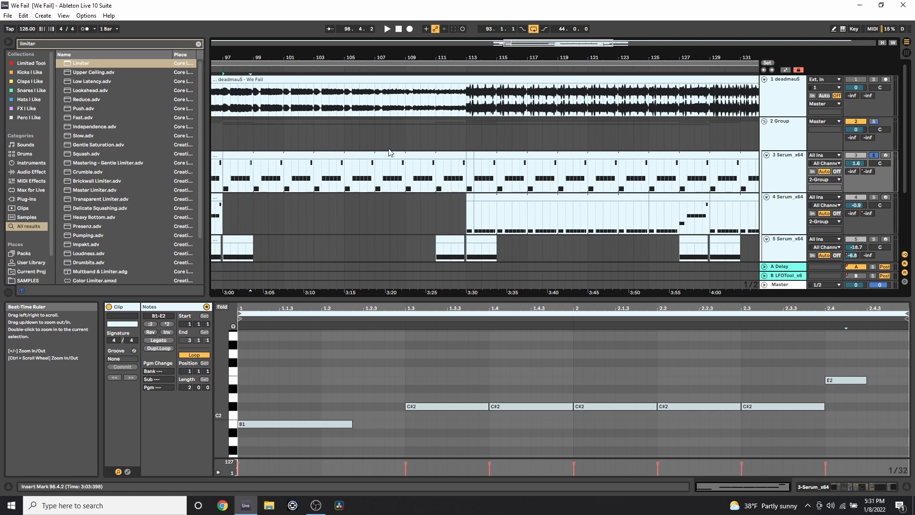
{"action": "scroll", "coordinate": [439, 376], "scroll_direction": "down", "scroll_amount": 1}
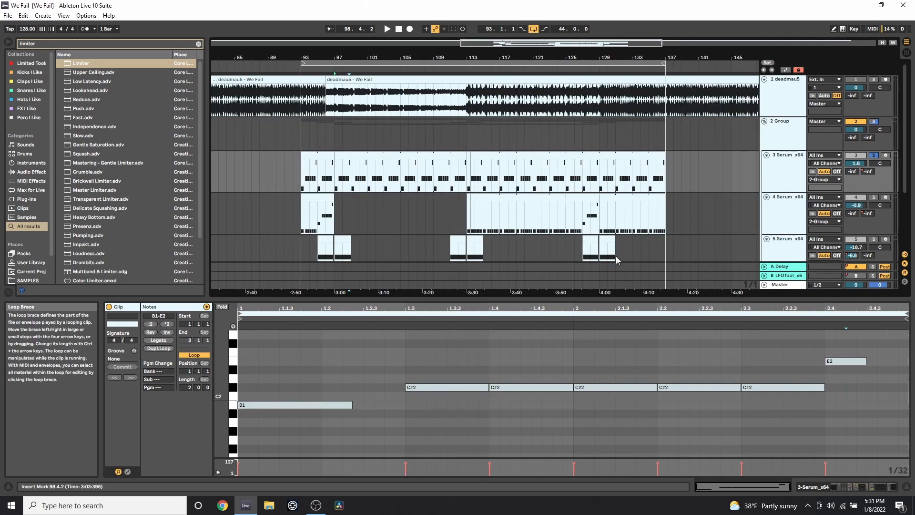
- Open the Serum synth on track 3 and play the bass clip starting at bar 97
{"action": "left_click", "coordinate": [819, 486]}
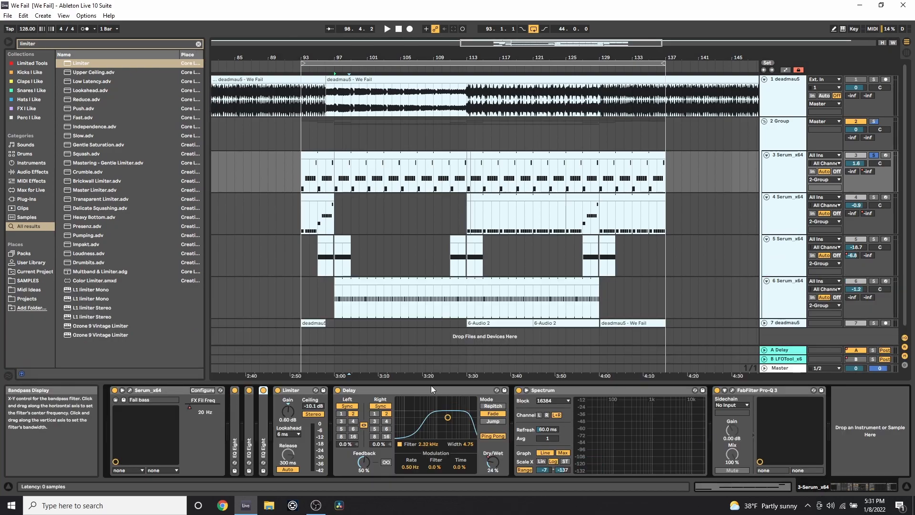
{"action": "left_click", "coordinate": [130, 390]}
{"action": "left_click_drag", "start_coordinate": [195, 58], "coordinate": [143, 55]}
{"action": "left_click", "coordinate": [380, 155]}
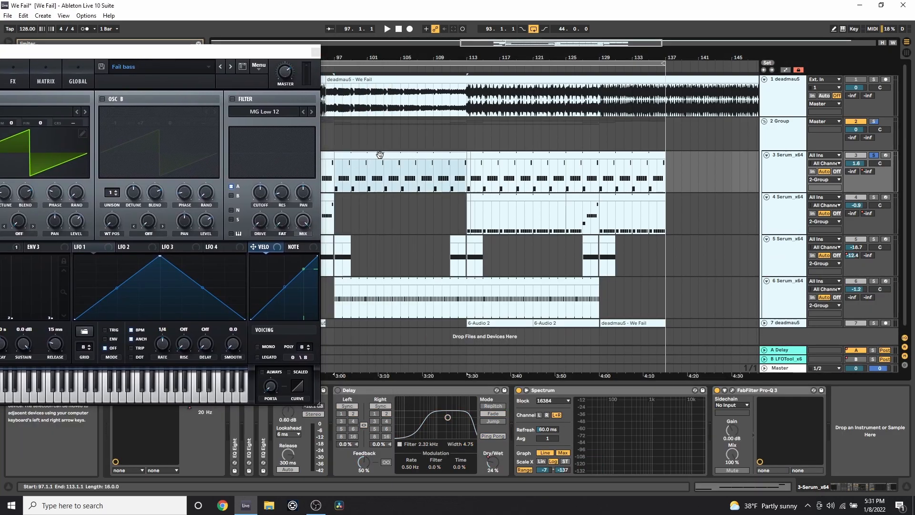
{"action": "key", "text": "space"}
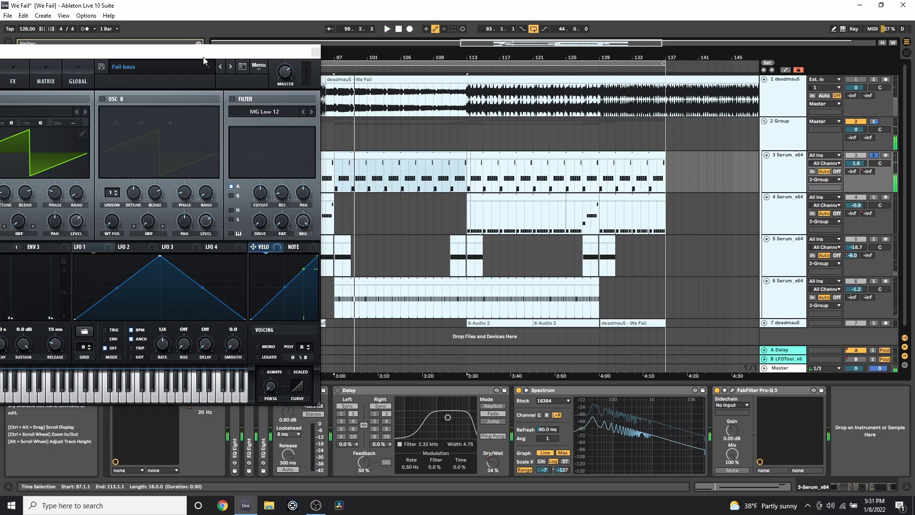
- Enable oscillator B in the Fail bass patch and play the bass clip from bar 97
{"action": "left_click_drag", "start_coordinate": [198, 50], "coordinate": [338, 103]}
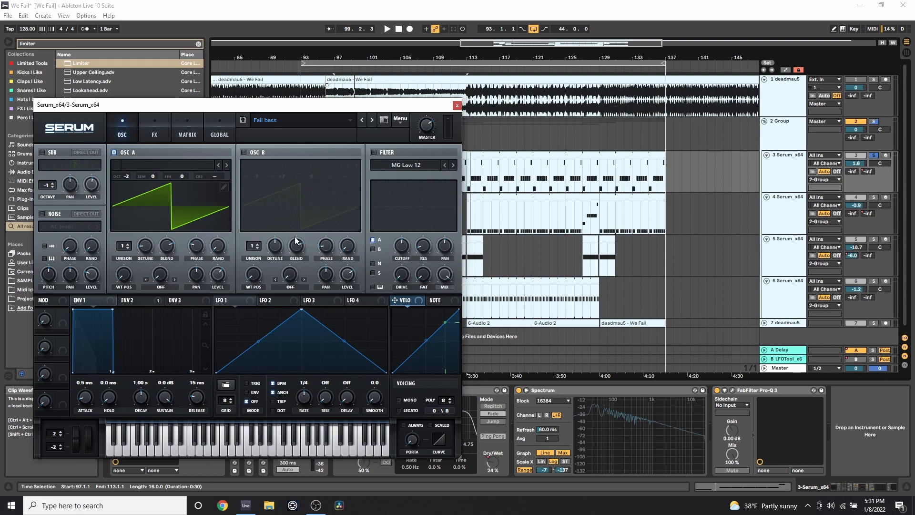
{"action": "left_click", "coordinate": [244, 153]}
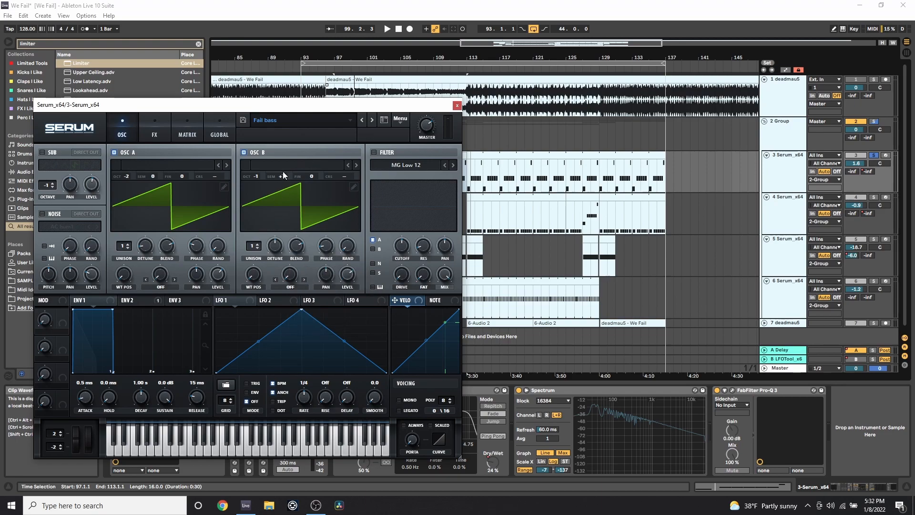
{"action": "left_click_drag", "start_coordinate": [367, 110], "coordinate": [239, 107]}
{"action": "key", "text": "space"}
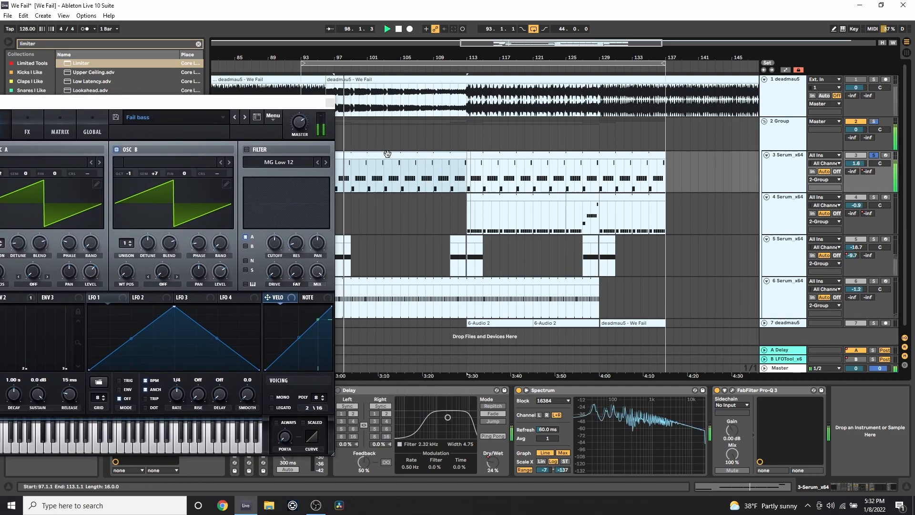
{"action": "key", "text": "space"}
{"action": "left_click_drag", "start_coordinate": [219, 111], "coordinate": [231, 91]}
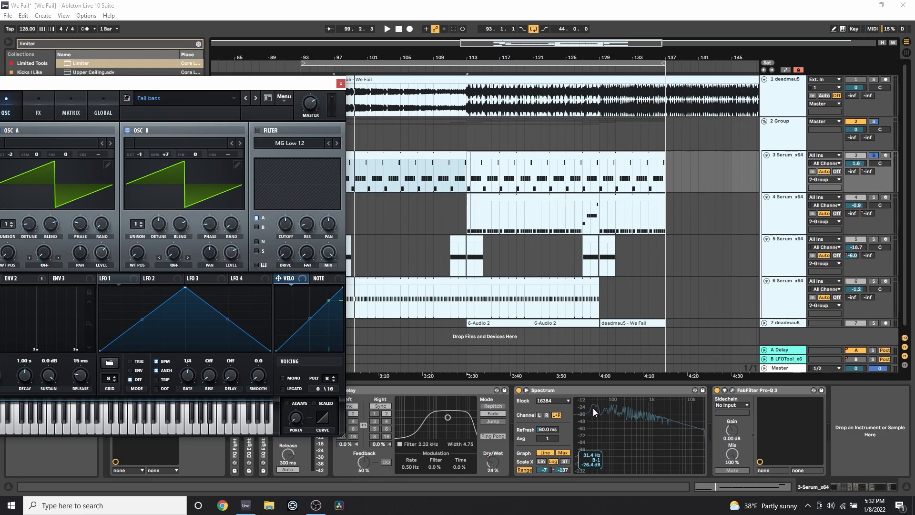
- Open Serum's effects and bring up the curve editor for shaper A of the X-Shaper distortion
{"action": "left_click_drag", "start_coordinate": [242, 89], "coordinate": [468, 65]}
{"action": "left_click", "coordinate": [264, 89]}
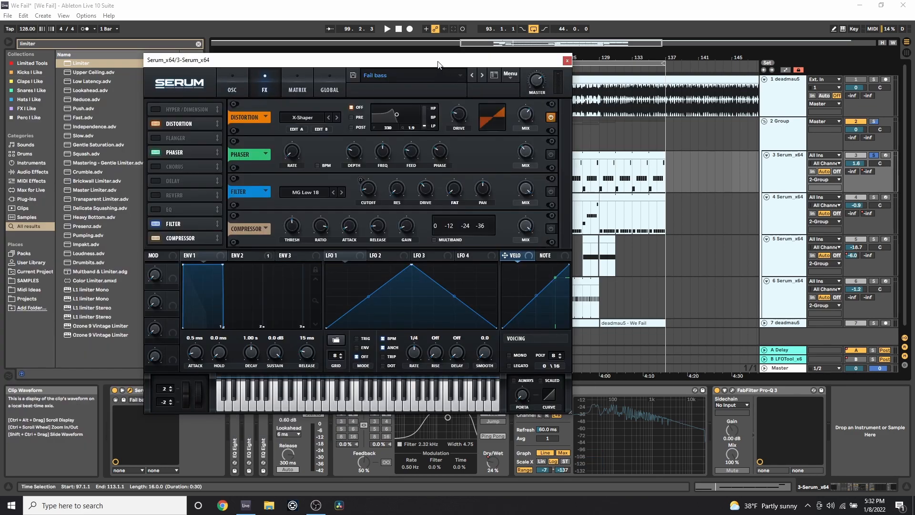
{"action": "left_click_drag", "start_coordinate": [438, 64], "coordinate": [369, 125]}
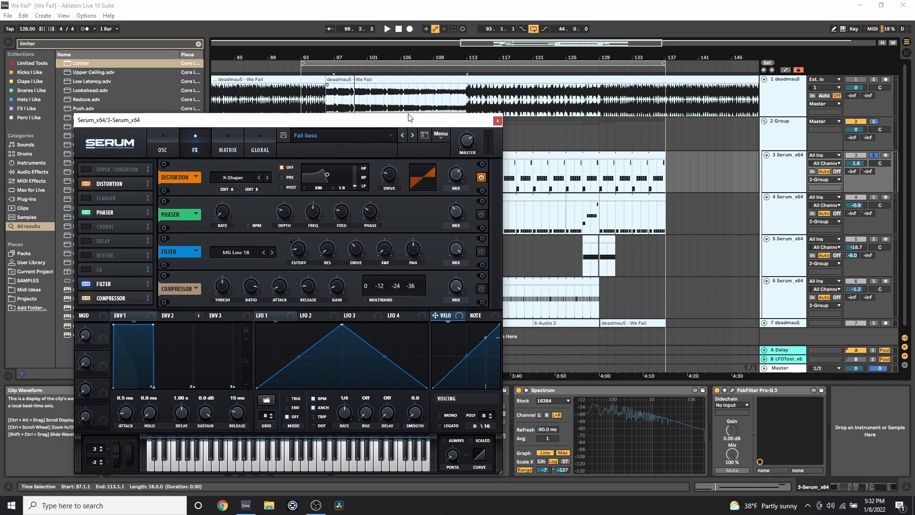
{"action": "left_click_drag", "start_coordinate": [400, 125], "coordinate": [351, 159]}
{"action": "left_click_drag", "start_coordinate": [314, 56], "coordinate": [314, 115]}
{"action": "mouse_move", "coordinate": [417, 57]}
{"action": "left_mouse_down"}
{"action": "mouse_move", "coordinate": [416, 102]}
{"action": "mouse_move", "coordinate": [414, 51]}
{"action": "left_mouse_up"}
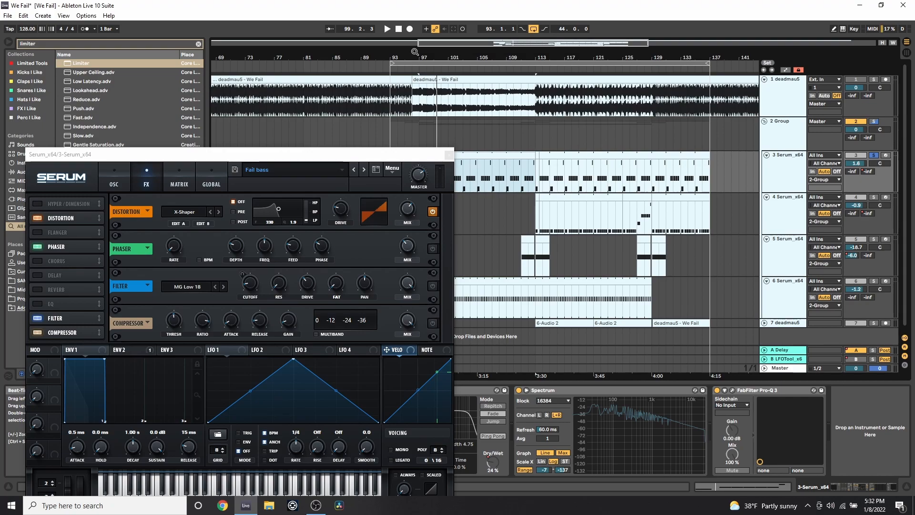
{"action": "left_click", "coordinate": [176, 224]}
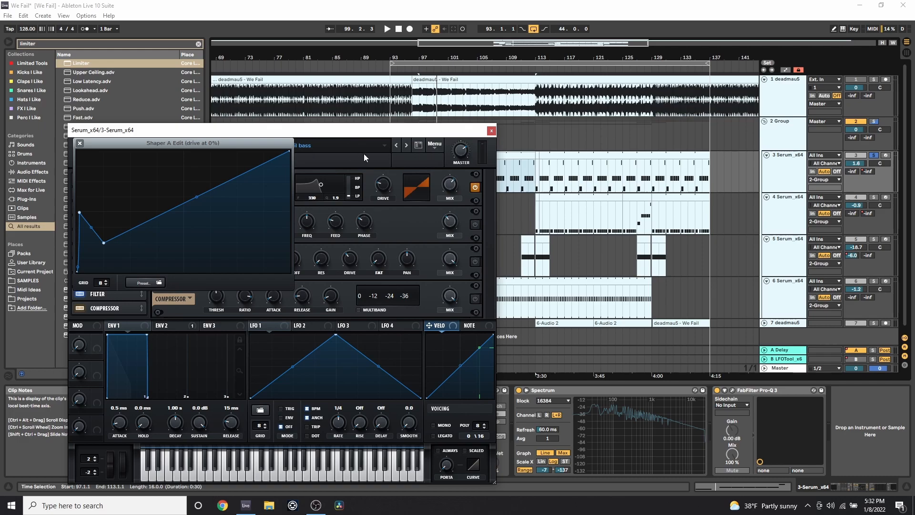
{"action": "left_click_drag", "start_coordinate": [138, 131], "coordinate": [23, 89]}
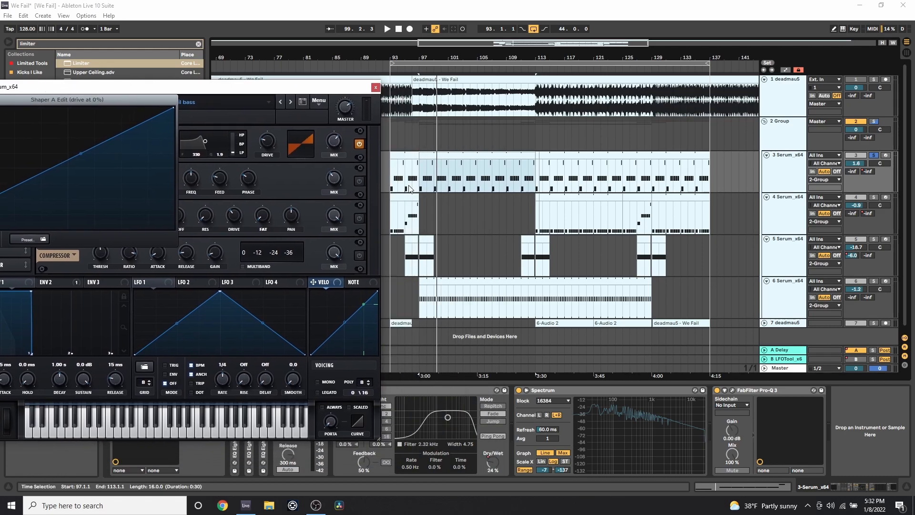
- Play the bass from bar 106, compare it with the distortion bypassed and active, and close the shaper A curve
{"action": "left_click", "coordinate": [486, 179]}
{"action": "key", "text": "space"}
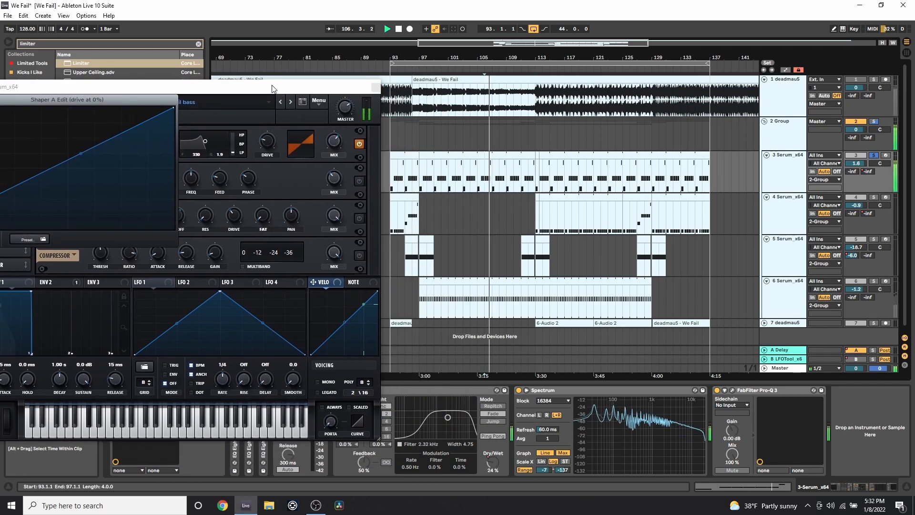
{"action": "left_click_drag", "start_coordinate": [272, 89], "coordinate": [349, 70]}
{"action": "left_click", "coordinate": [435, 124]}
{"action": "left_click", "coordinate": [435, 124]}
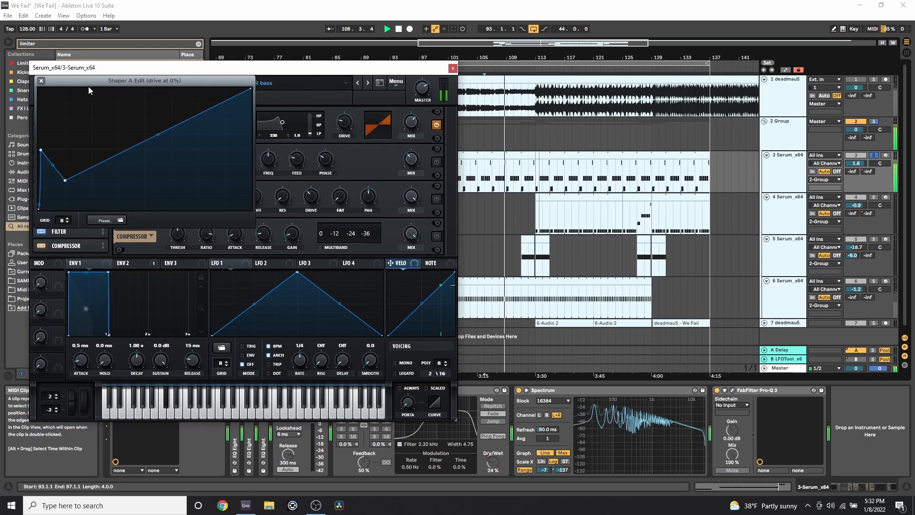
{"action": "left_click", "coordinate": [41, 81]}
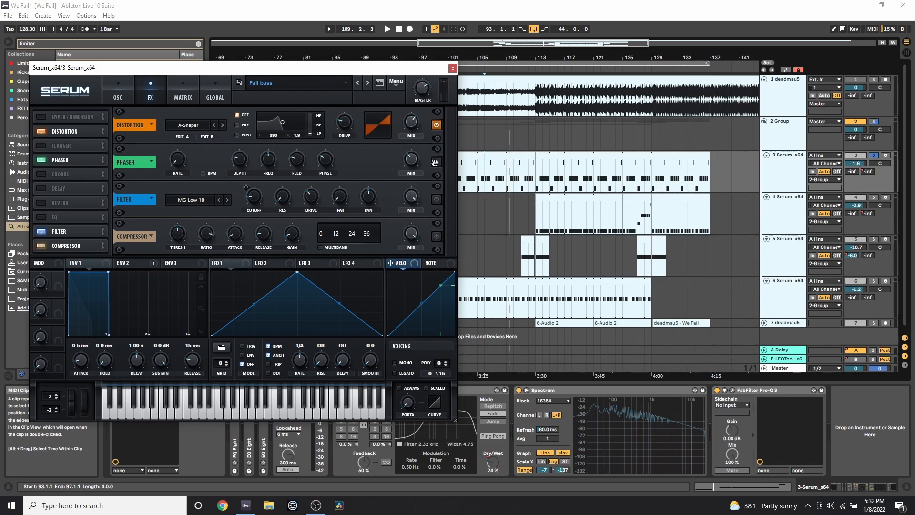
- Enable Serum's phaser effect and play the bass from bar 105
{"action": "left_click_drag", "start_coordinate": [369, 70], "coordinate": [281, 66]}
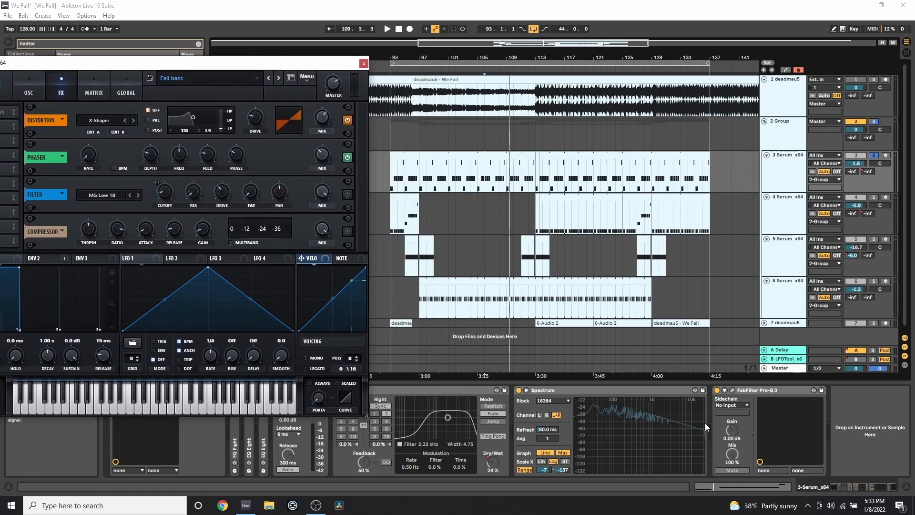
{"action": "left_click", "coordinate": [479, 177]}
{"action": "key", "text": "space"}
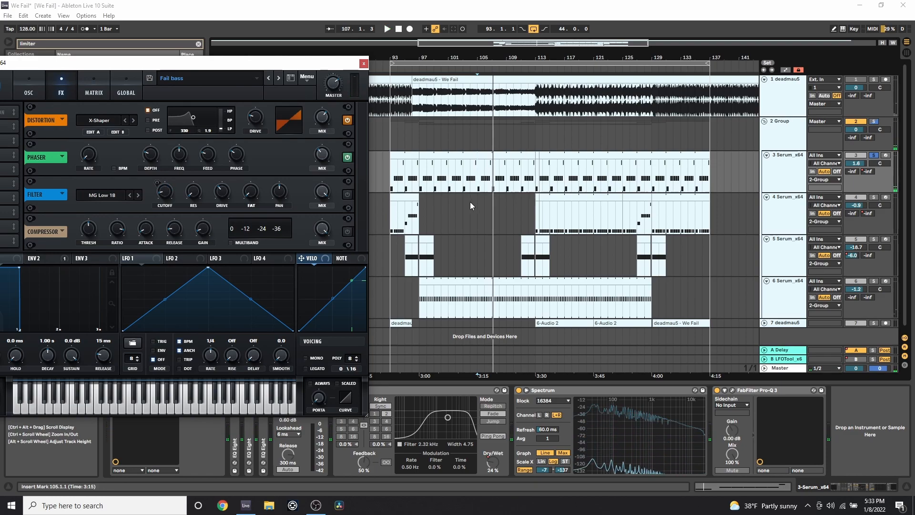
- Enable Serum's MG Low 18 filter effect and display the settings of envelope 2
{"action": "left_click", "coordinate": [347, 195]}
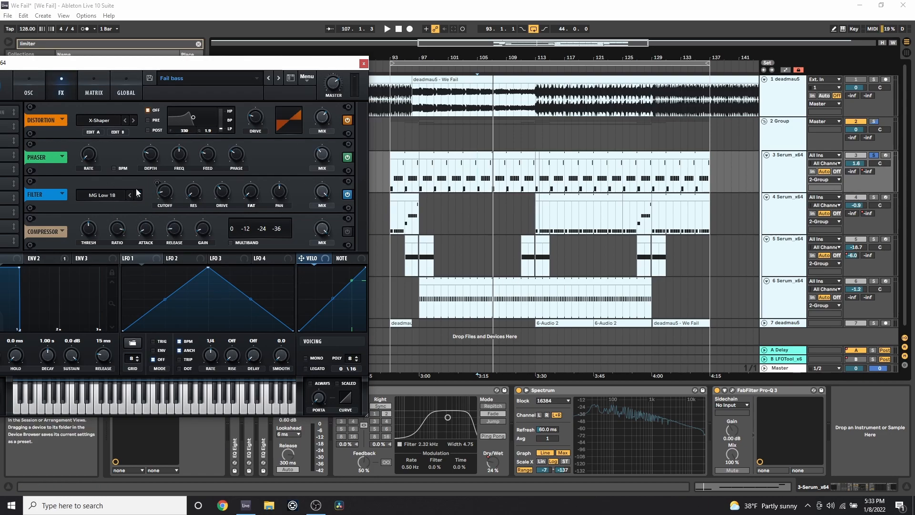
{"action": "left_click", "coordinate": [59, 256]}
{"action": "left_click_drag", "start_coordinate": [76, 68], "coordinate": [226, 59]}
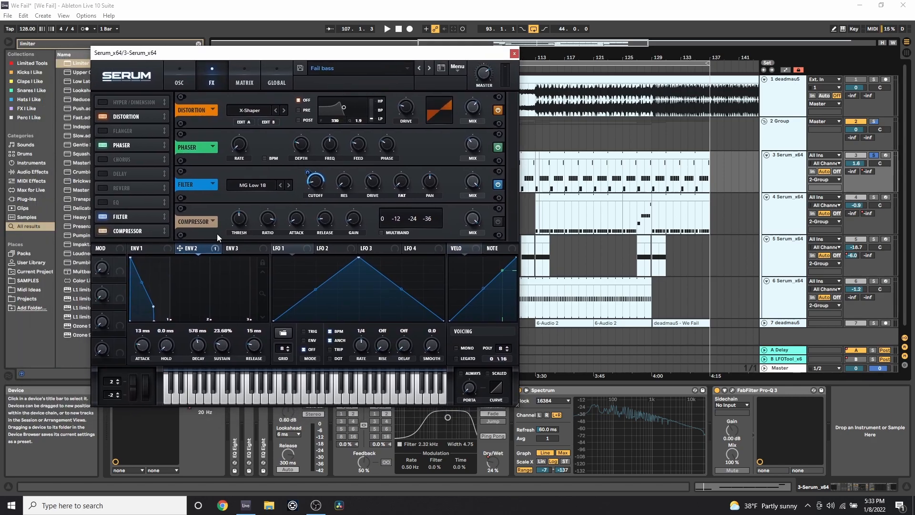
- Re-enable the overridden automation and play the bass from bar 102 with Serum's MG Low 18 filter active
{"action": "left_click", "coordinate": [319, 190]}
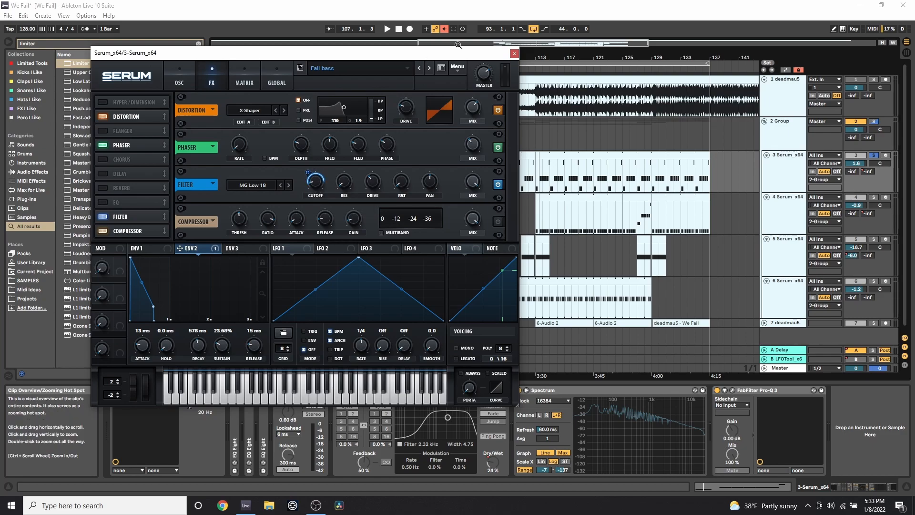
{"action": "left_click", "coordinate": [445, 28]}
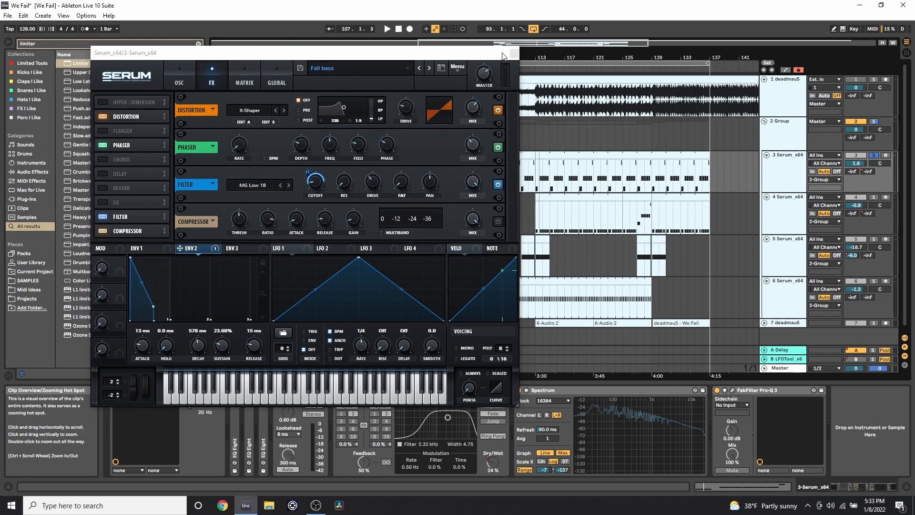
{"action": "left_click_drag", "start_coordinate": [498, 56], "coordinate": [468, 4]}
{"action": "left_click", "coordinate": [456, 175]}
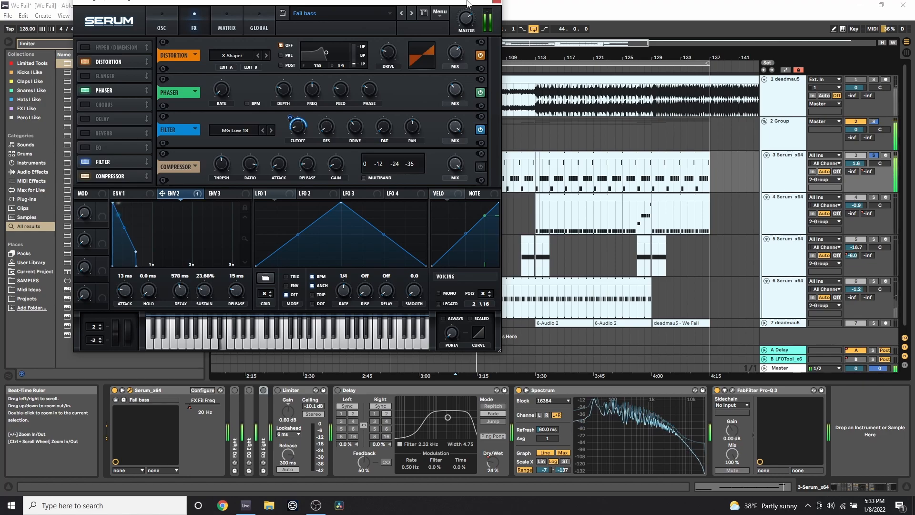
{"action": "left_click_drag", "start_coordinate": [467, 4], "coordinate": [454, 4]}
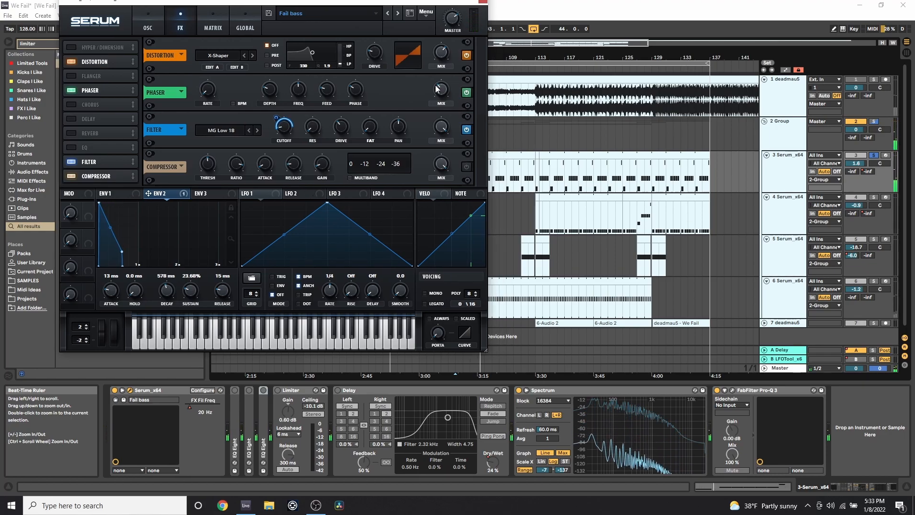
- Enable Serum's compressor effect and show its attack setting
{"action": "left_click", "coordinate": [467, 166]}
{"action": "left_click_drag", "start_coordinate": [184, 5], "coordinate": [125, 51]}
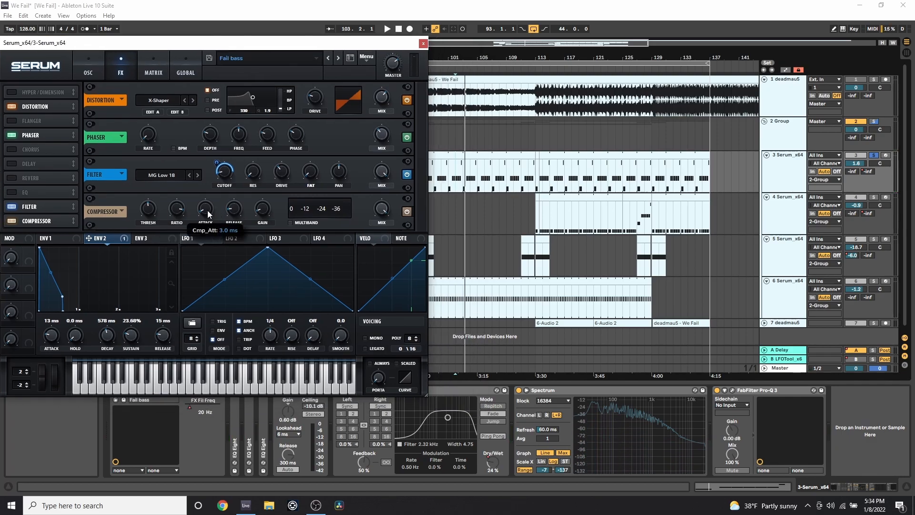
{"action": "scroll", "coordinate": [207, 210], "scroll_direction": "up", "scroll_amount": 2}
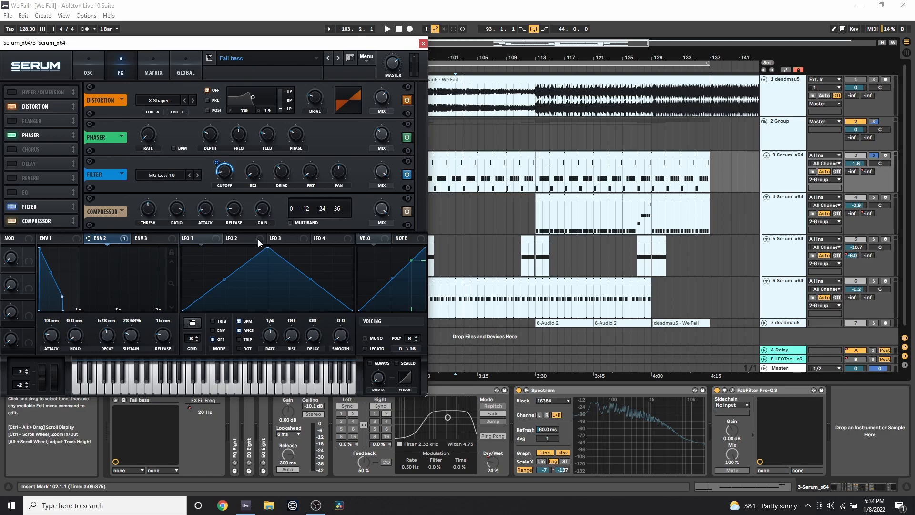
- Close the Serum window and show bars 96 to 107 of the arrangement in close-up
{"action": "left_click_drag", "start_coordinate": [422, 42], "coordinate": [356, 36]}
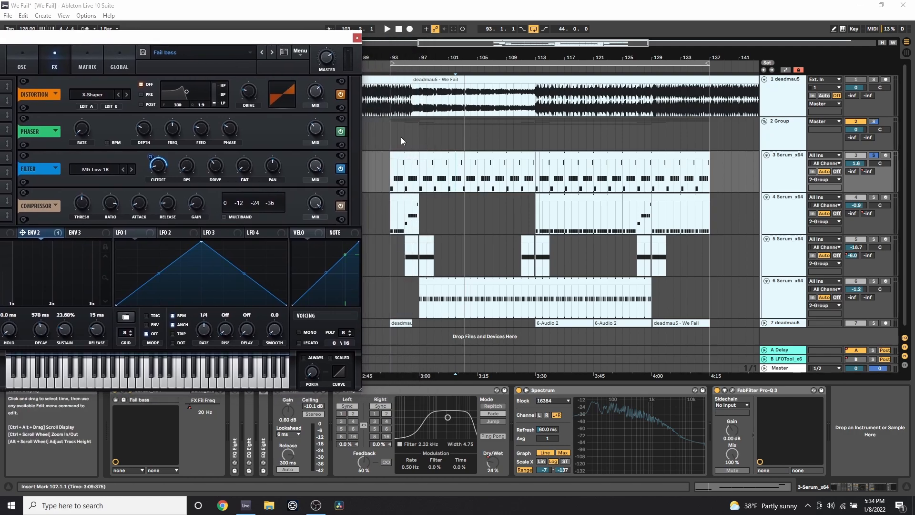
{"action": "left_click_drag", "start_coordinate": [443, 57], "coordinate": [446, 97]}
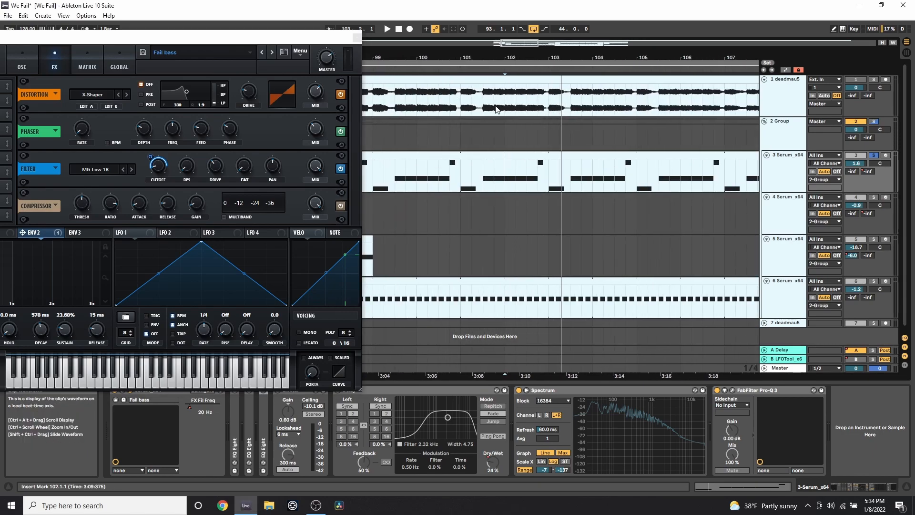
{"action": "left_click", "coordinate": [357, 37]}
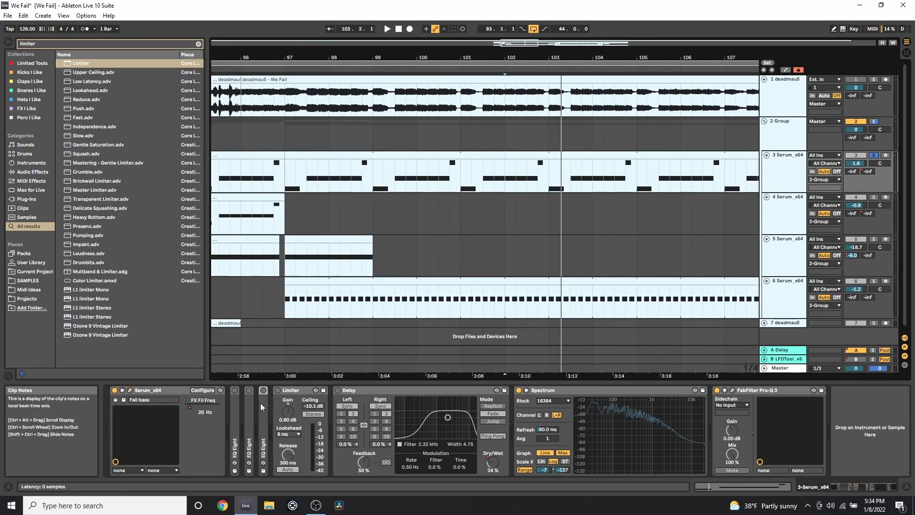
- Unfold the three EQ Eight devices on the Fail bass track and enable the first one
{"action": "double_click", "coordinate": [234, 408]}
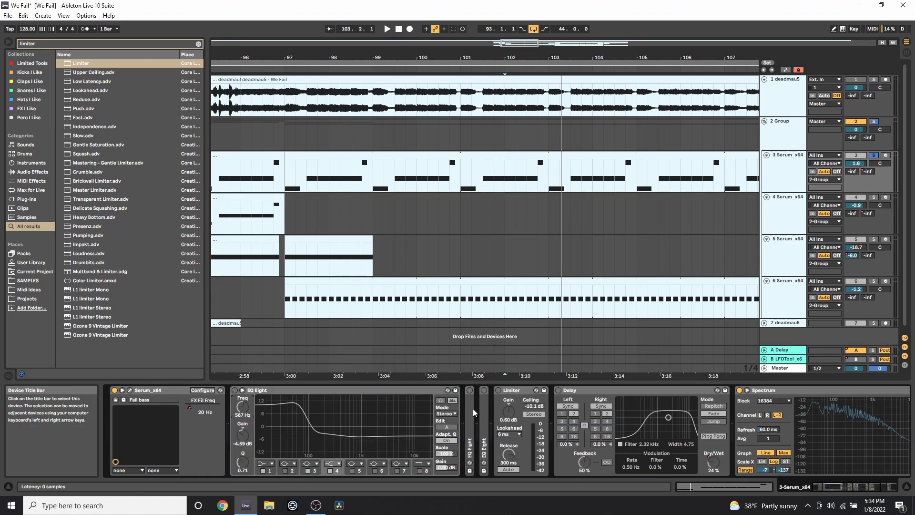
{"action": "double_click", "coordinate": [473, 408]}
{"action": "double_click", "coordinate": [702, 429]}
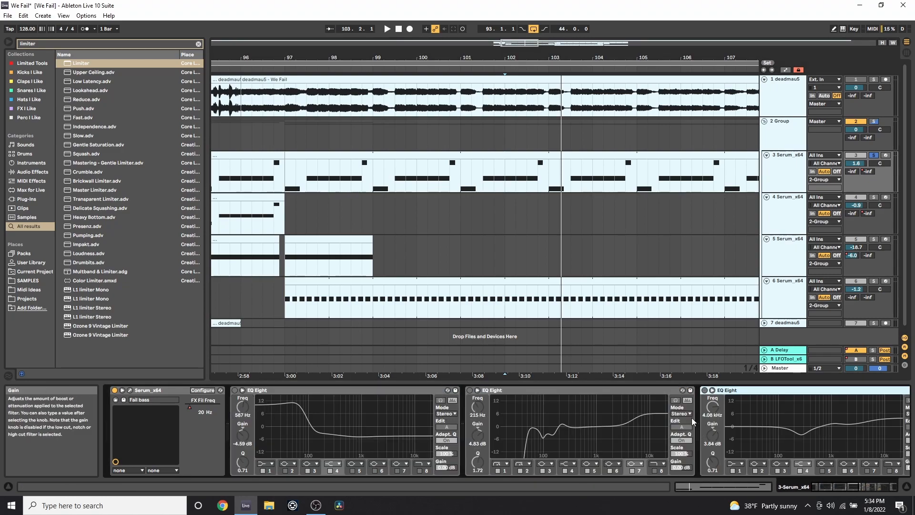
{"action": "left_click", "coordinate": [235, 391]}
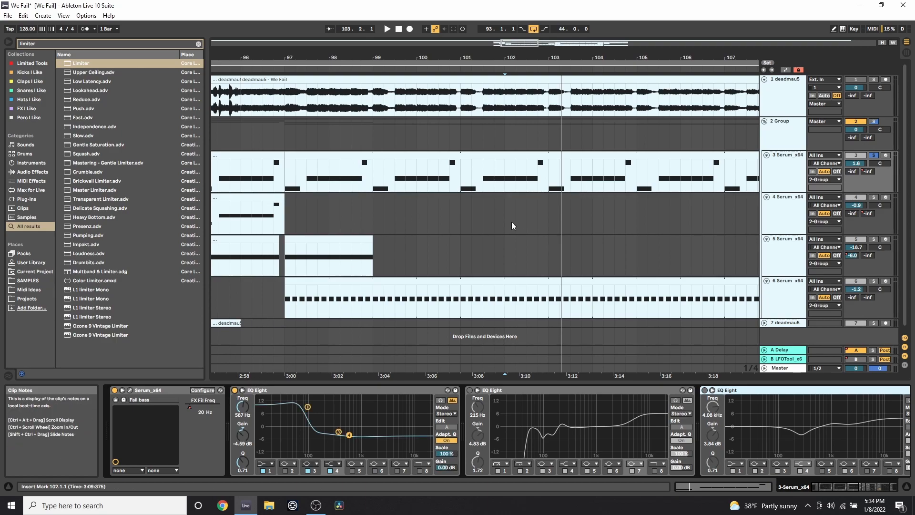
- Solo the original deadmau5 track and play it from bar 99.3, checking its spectrum
{"action": "left_click", "coordinate": [874, 79]}
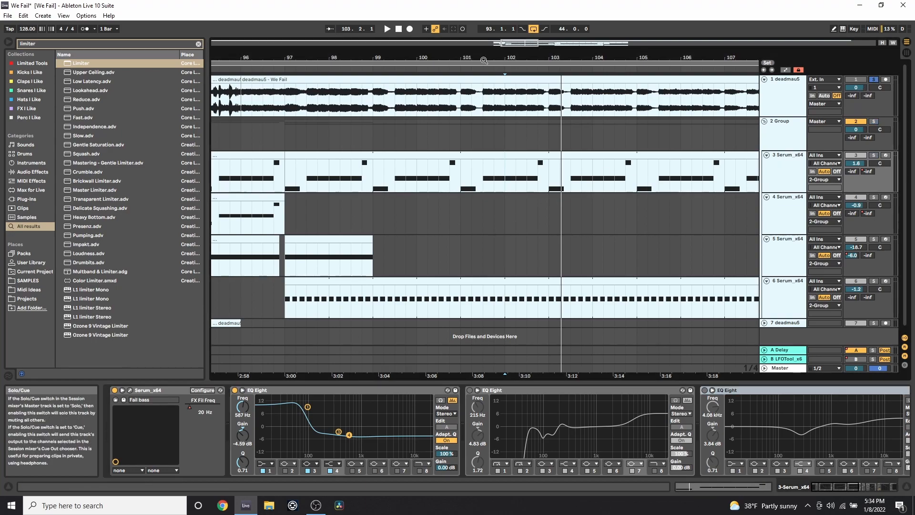
{"action": "left_click", "coordinate": [396, 113]}
{"action": "key", "text": "space"}
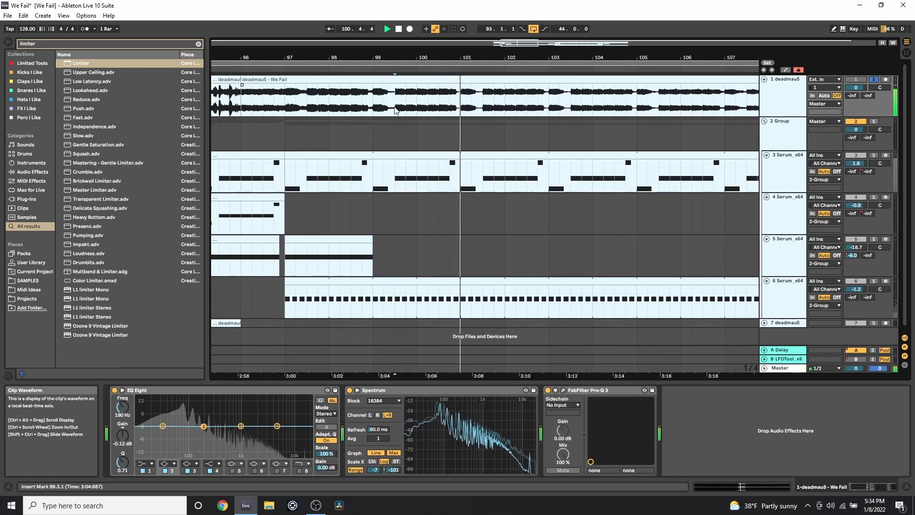
{"action": "key", "text": "space"}
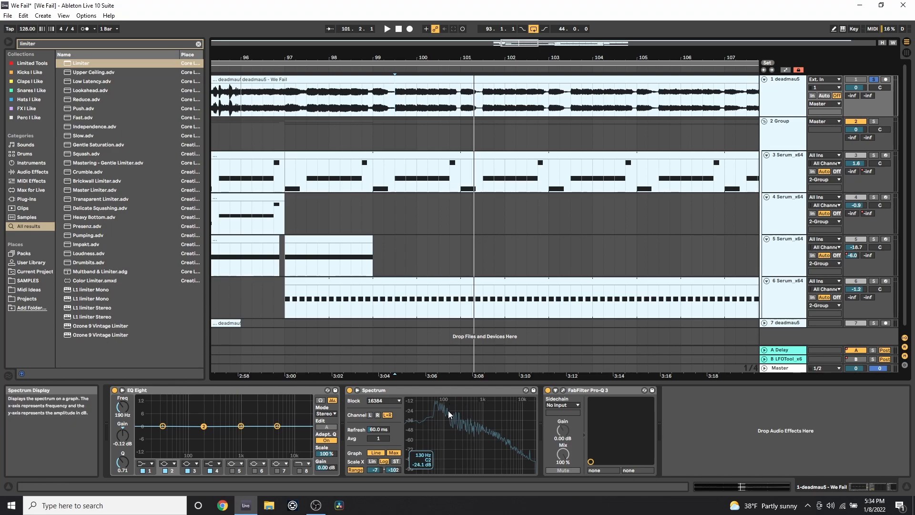
- Play the soloed Serum bass from bar 99 with the first EQ Eight bypassed and check its spectrum
{"action": "left_click", "coordinate": [375, 177]}
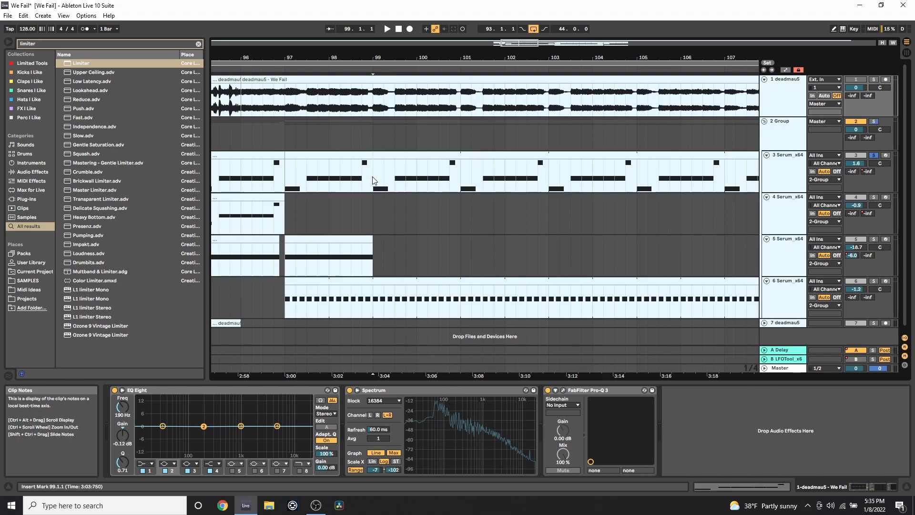
{"action": "left_click", "coordinate": [235, 390]}
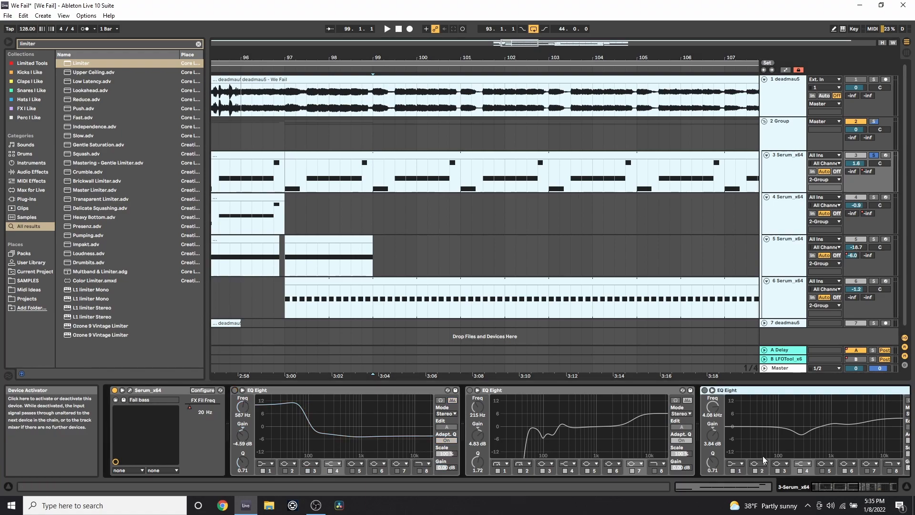
{"action": "left_click_drag", "start_coordinate": [841, 487], "coordinate": [884, 487]}
{"action": "key", "text": "space"}
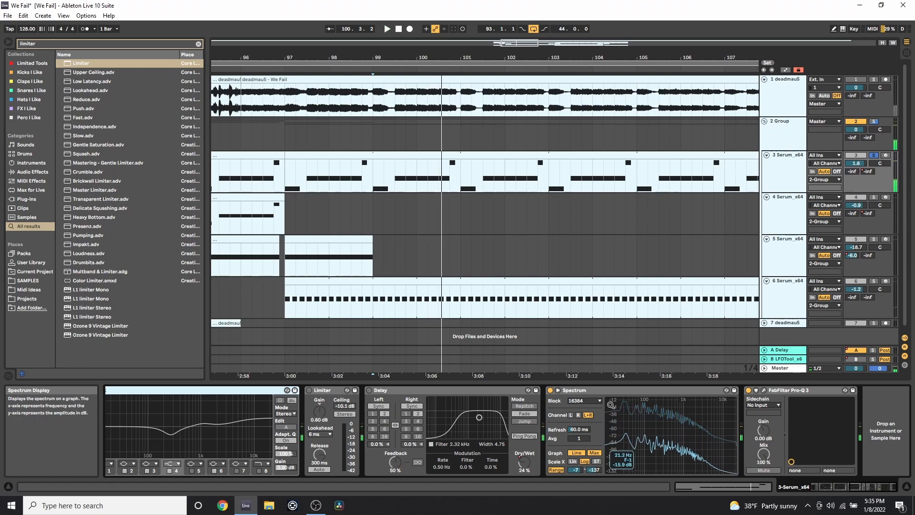
{"action": "scroll", "coordinate": [712, 479], "scroll_direction": "up", "scroll_amount": 10}
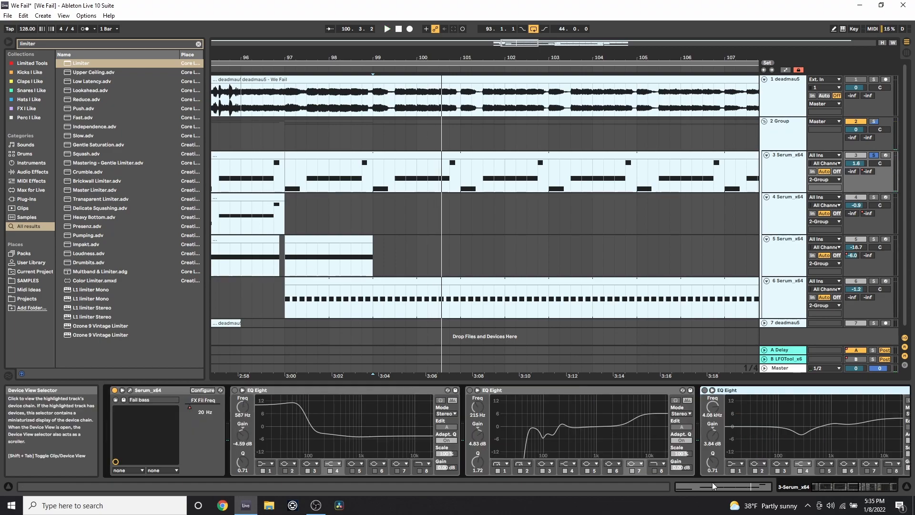
- Reactivate the first EQ Eight on the bass track and play from bar 99 while checking the Spectrum device
{"action": "left_click", "coordinate": [233, 390]}
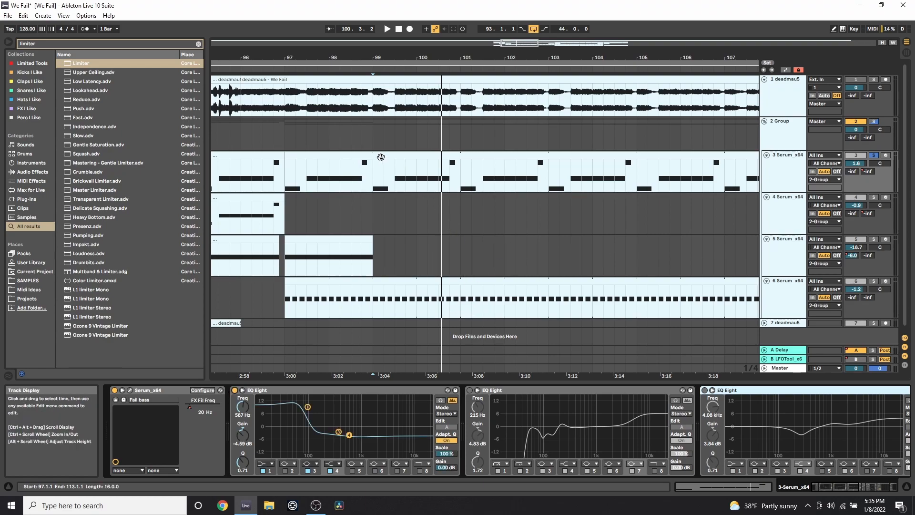
{"action": "key", "text": "space"}
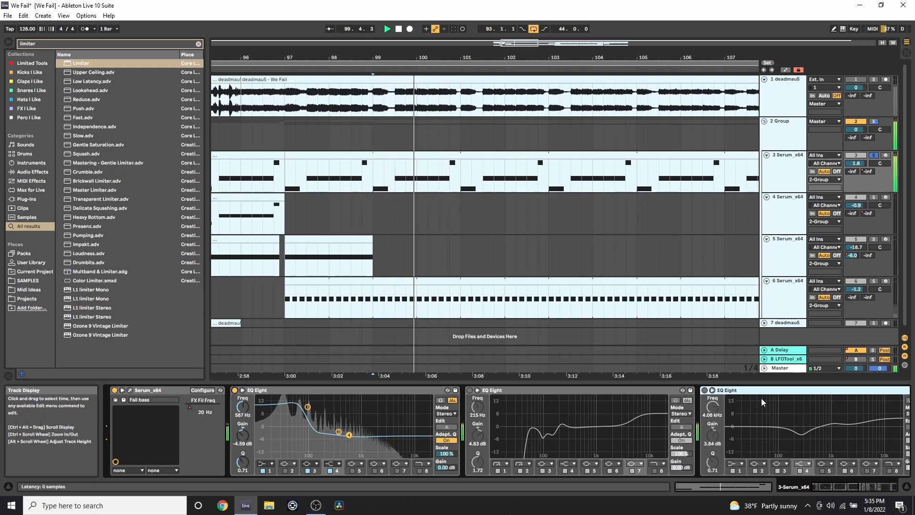
{"action": "left_click_drag", "start_coordinate": [822, 490], "coordinate": [863, 484]}
{"action": "mouse_move", "coordinate": [626, 410]}
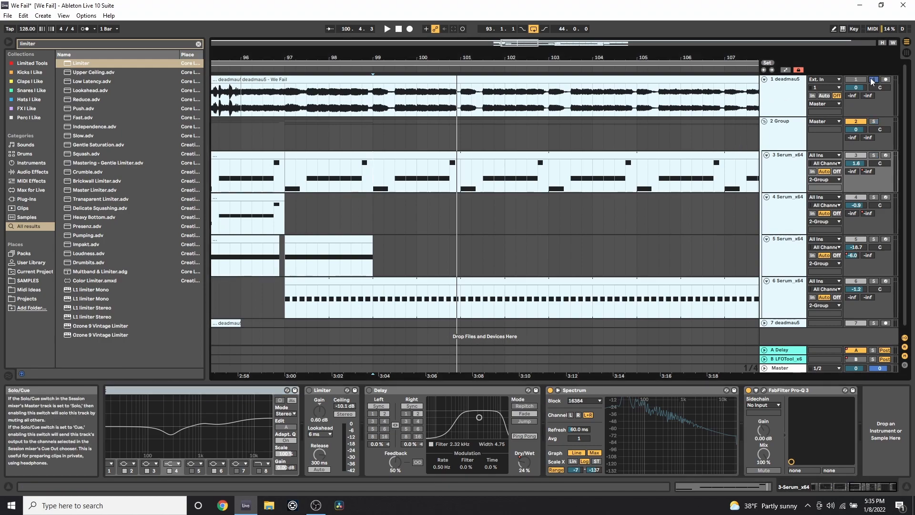
- Solo the deadmau5 track and replay it from bar 99.3, examining its low and high frequencies in the spectrum
{"action": "left_click", "coordinate": [400, 107]}
{"action": "key", "text": "space"}
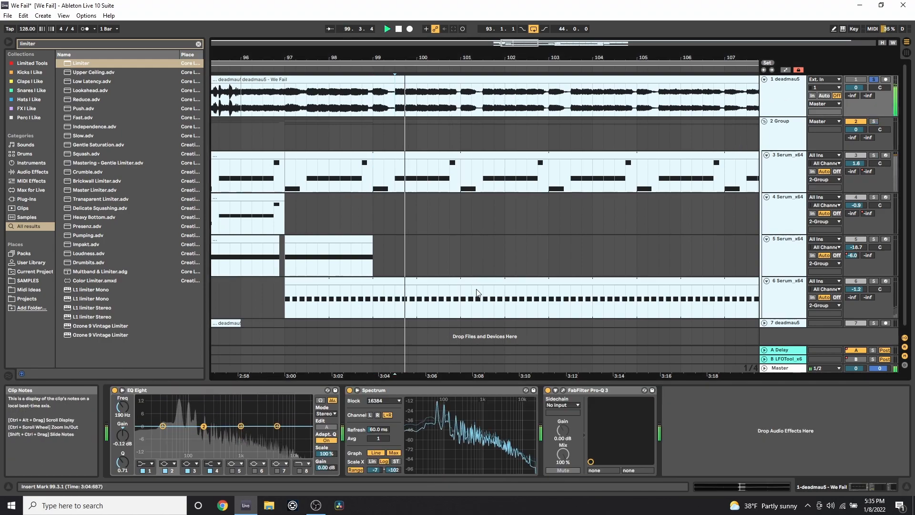
{"action": "key", "text": "space"}
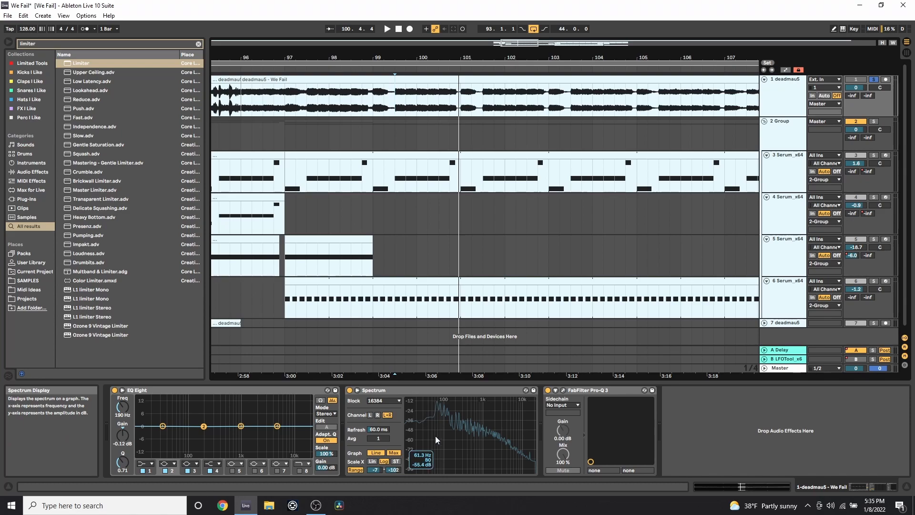
{"action": "key", "text": "space"}
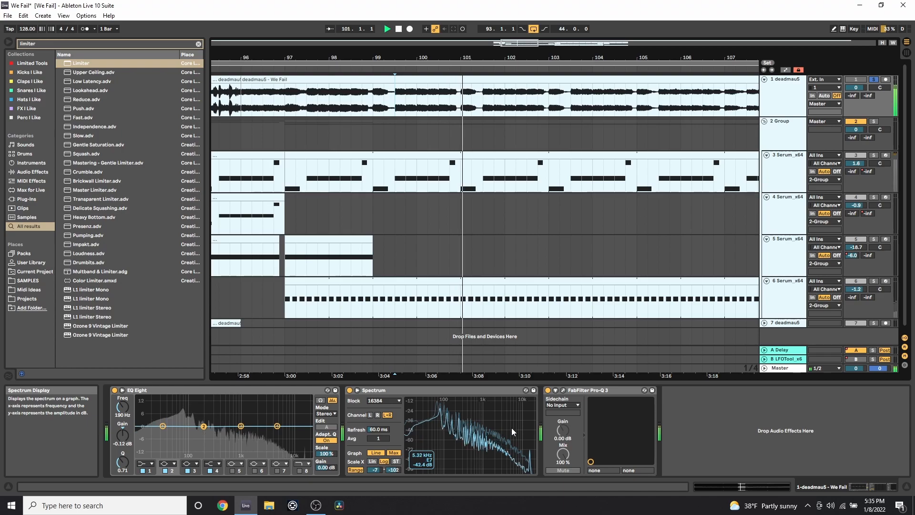
{"action": "key", "text": "space"}
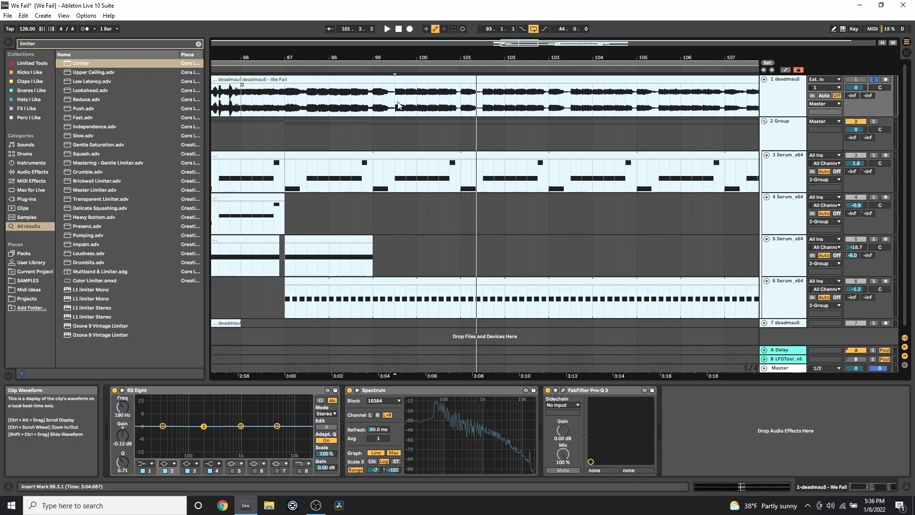
{"action": "key", "text": "space"}
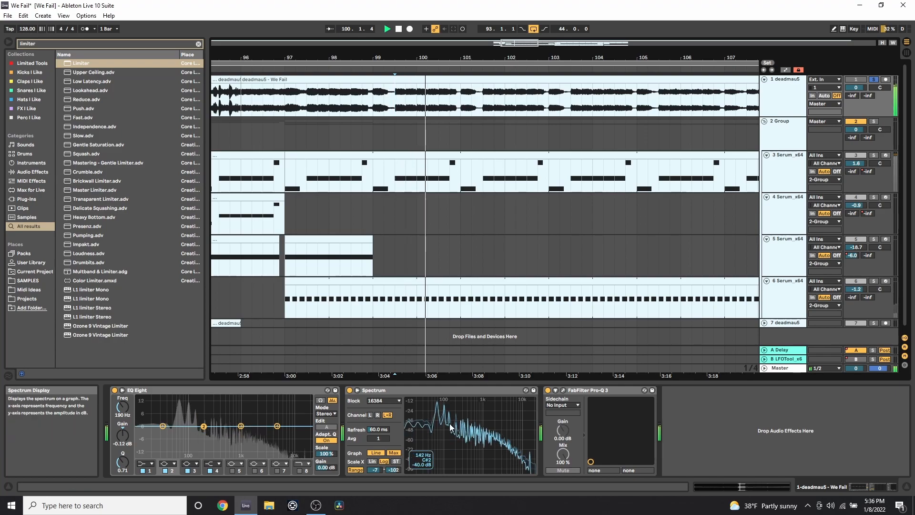
{"action": "key", "text": "space"}
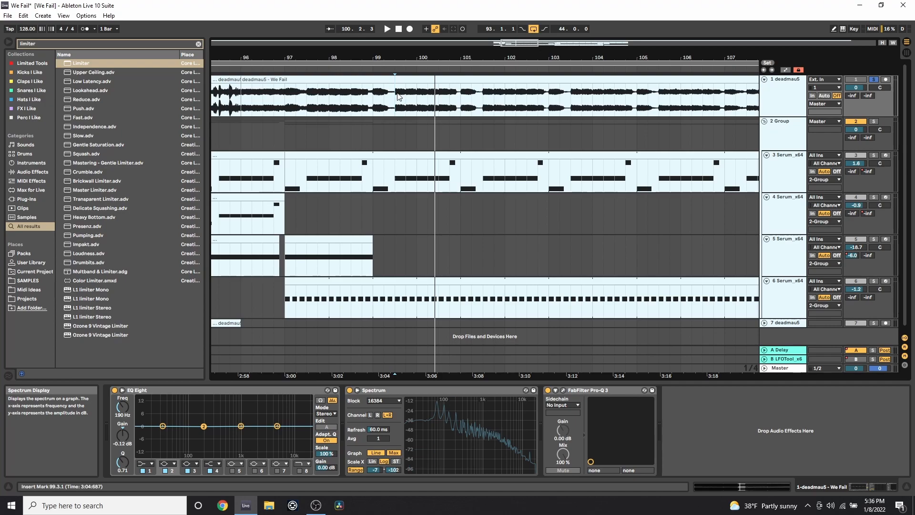
- Enable the second EQ Eight on the Serum bass track
{"action": "left_click", "coordinate": [387, 185]}
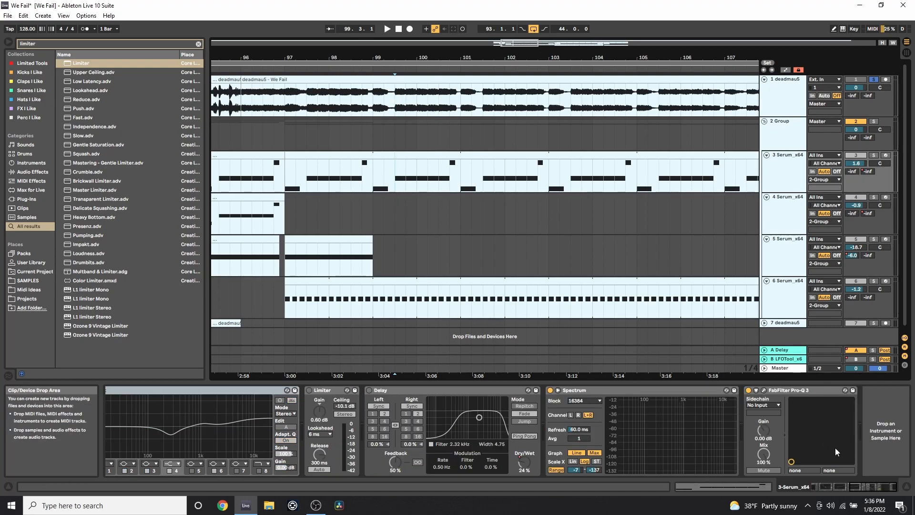
{"action": "left_click", "coordinate": [838, 484]}
{"action": "left_click_drag", "start_coordinate": [839, 484], "coordinate": [836, 483]}
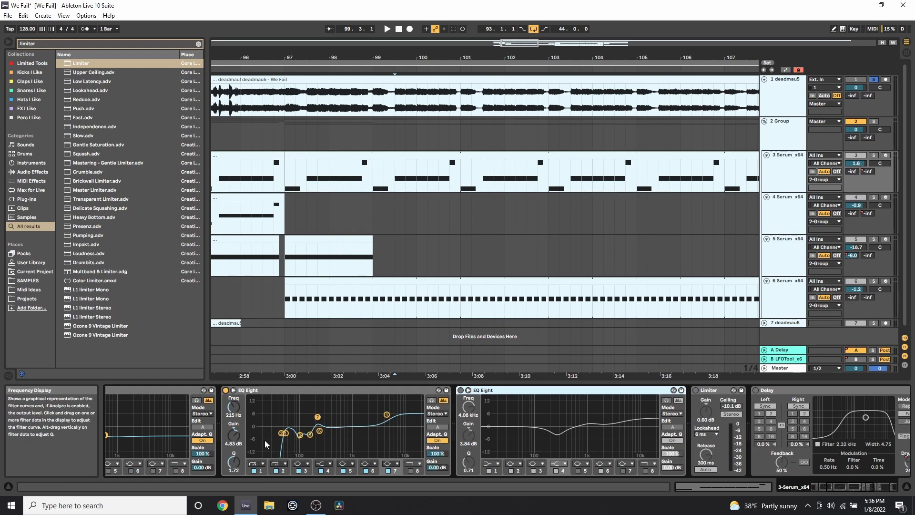
- Solo the Serum bass and play it from bar 99 through the first two EQ Eight devices
{"action": "left_click", "coordinate": [373, 188]}
{"action": "key", "text": "space"}
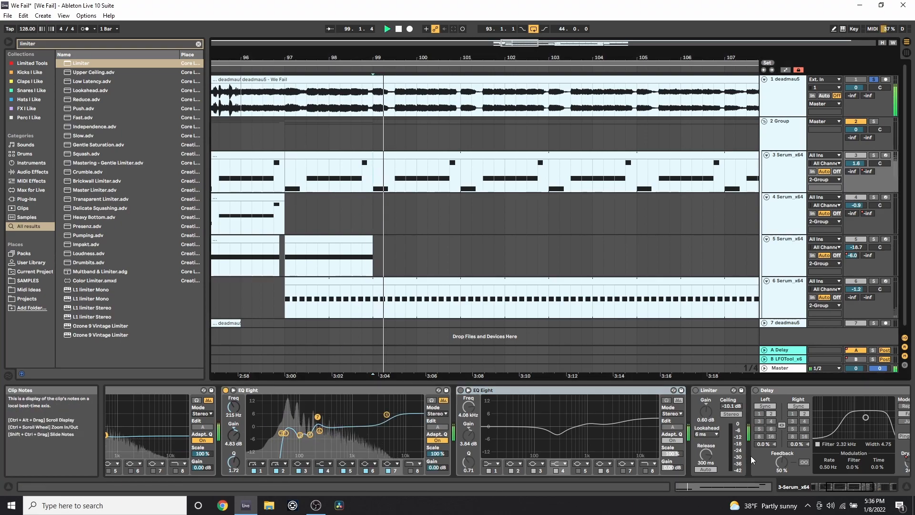
{"action": "left_click", "coordinate": [873, 156]}
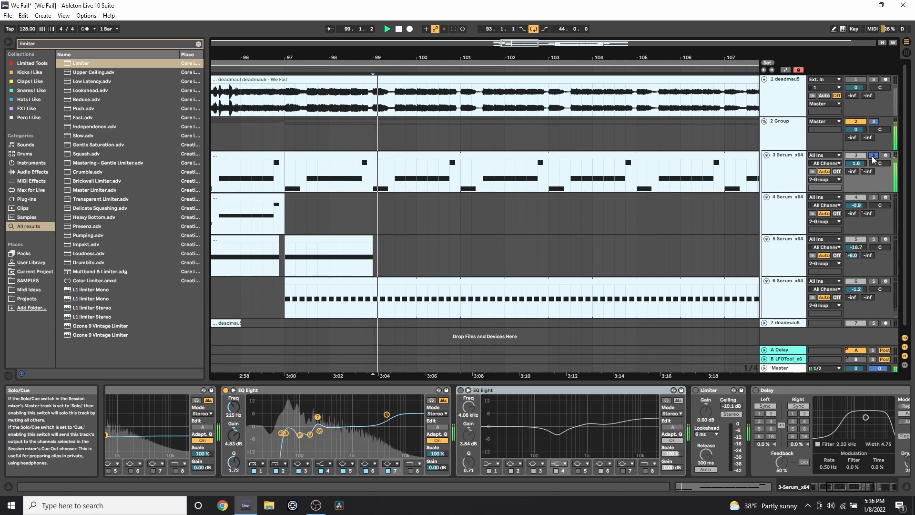
{"action": "left_click_drag", "start_coordinate": [857, 486], "coordinate": [842, 488]}
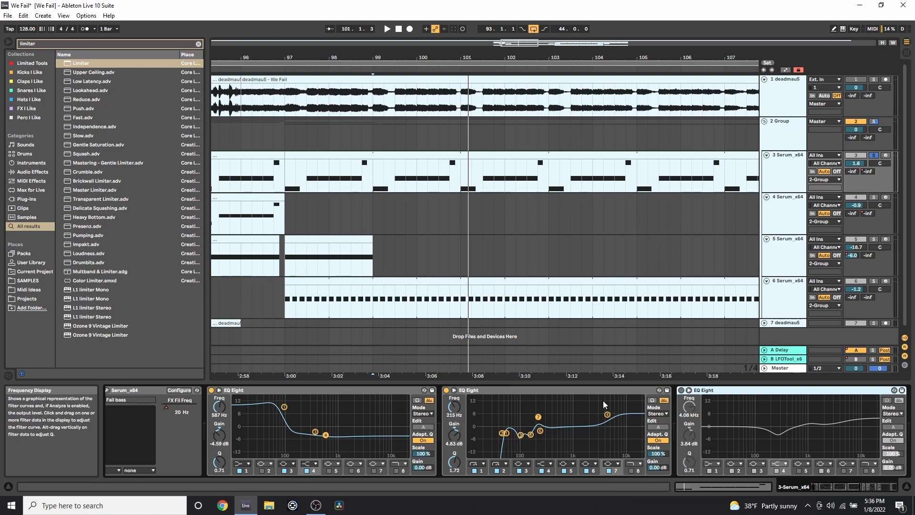
{"action": "key", "text": "space"}
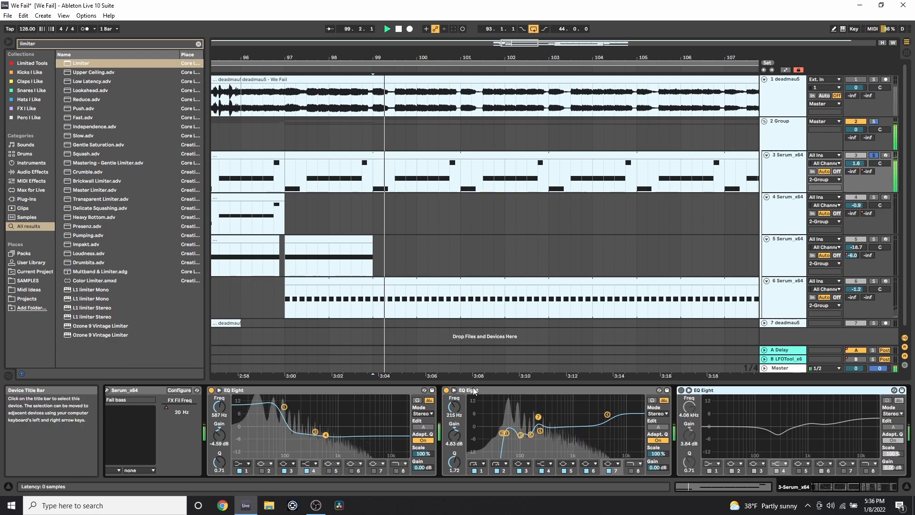
{"action": "key", "text": "space"}
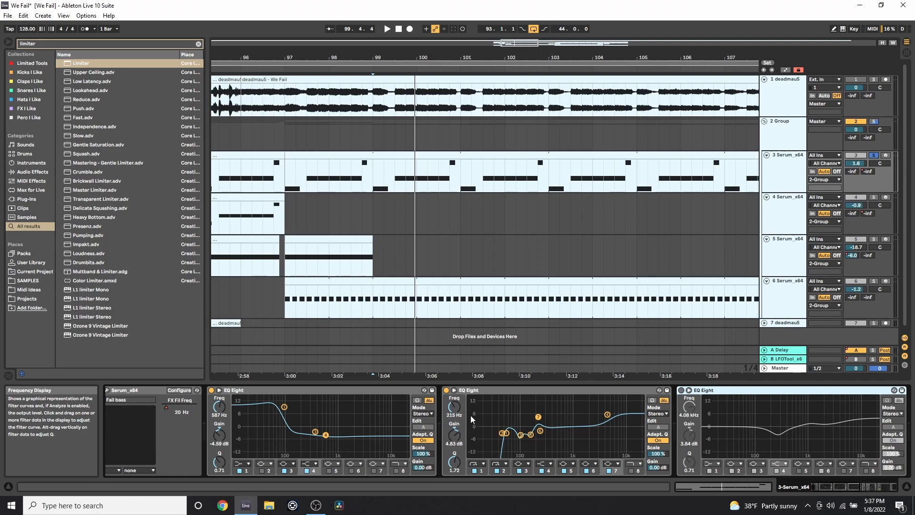
- Bypass the second EQ Eight, play the Serum bass from bar 99, and re-enable the device during playback to compare the sound
{"action": "left_click", "coordinate": [446, 391]}
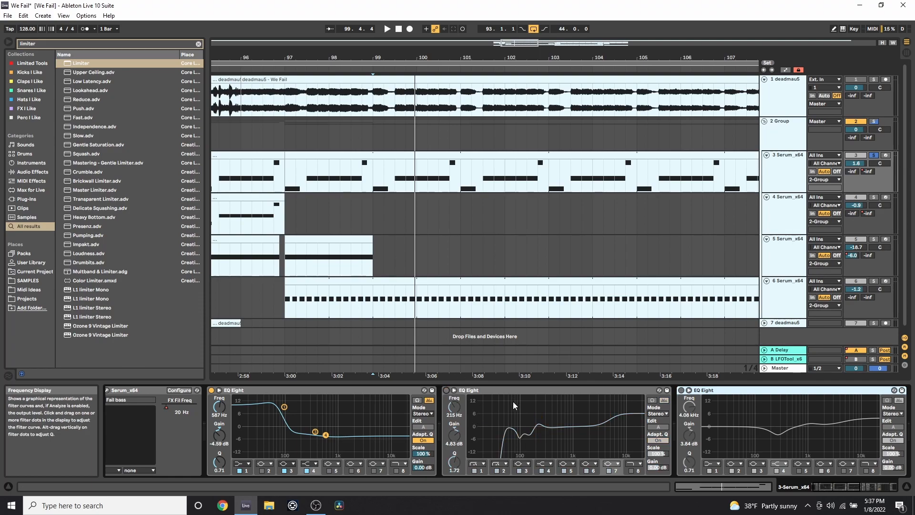
{"action": "key", "text": "space"}
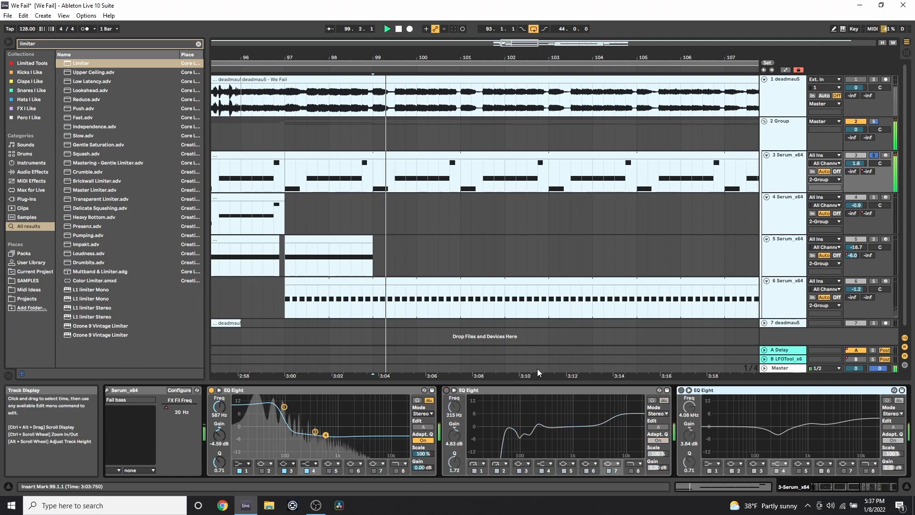
{"action": "left_click", "coordinate": [446, 391]}
{"action": "key", "text": "space"}
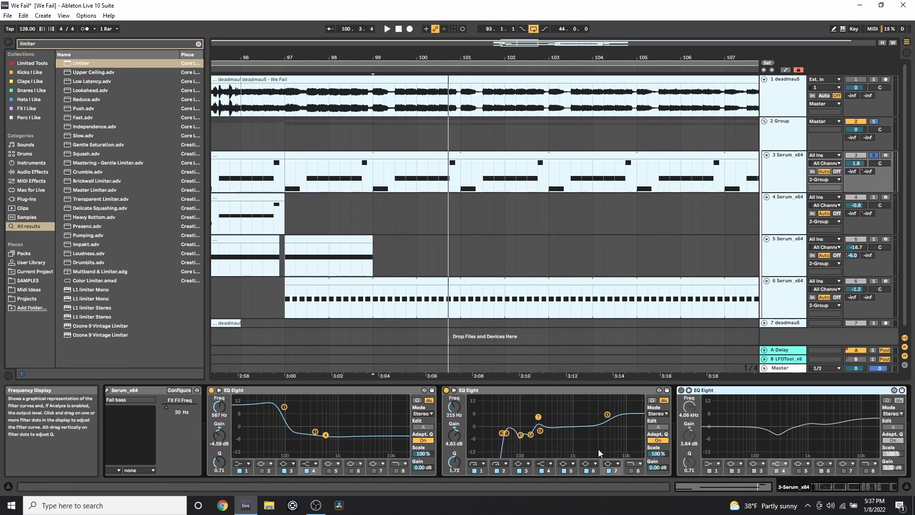
- Enable the third EQ Eight on the Serum bass track and play it from bar 99
{"action": "left_click", "coordinate": [682, 390]}
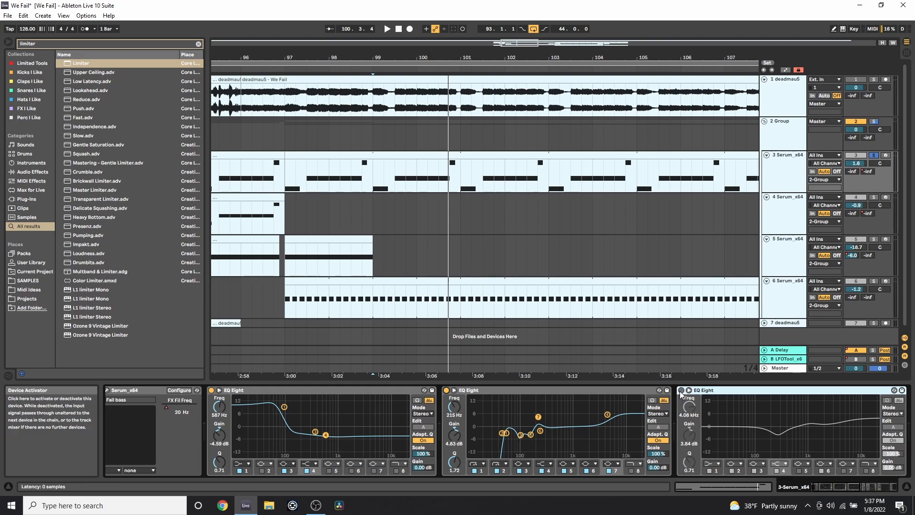
{"action": "left_click_drag", "start_coordinate": [820, 486], "coordinate": [828, 485]}
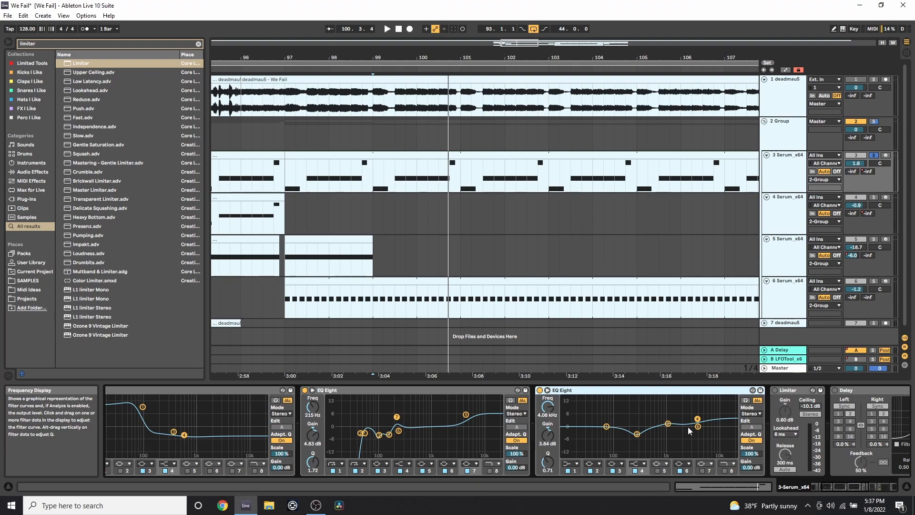
{"action": "key", "text": "space"}
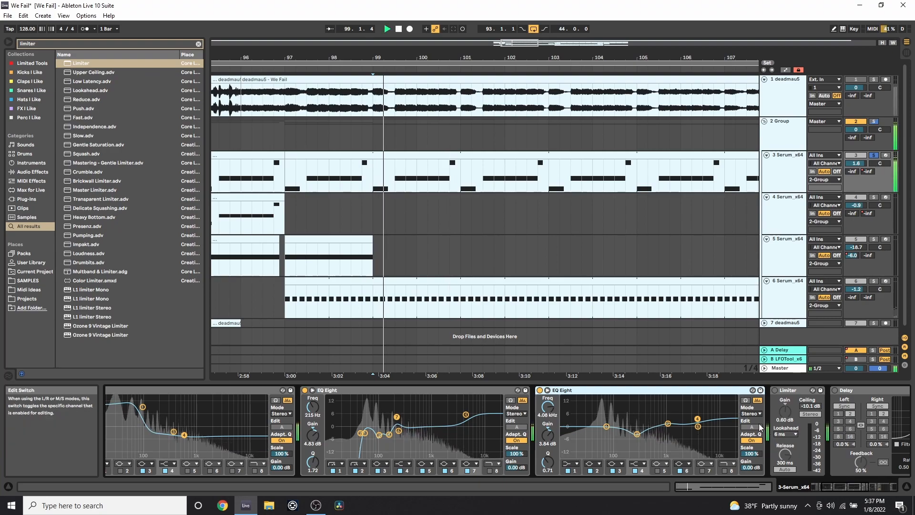
- Compare the bass with the third EQ Eight bypassed and active during playback, leaving the device on
{"action": "left_click", "coordinate": [540, 390]}
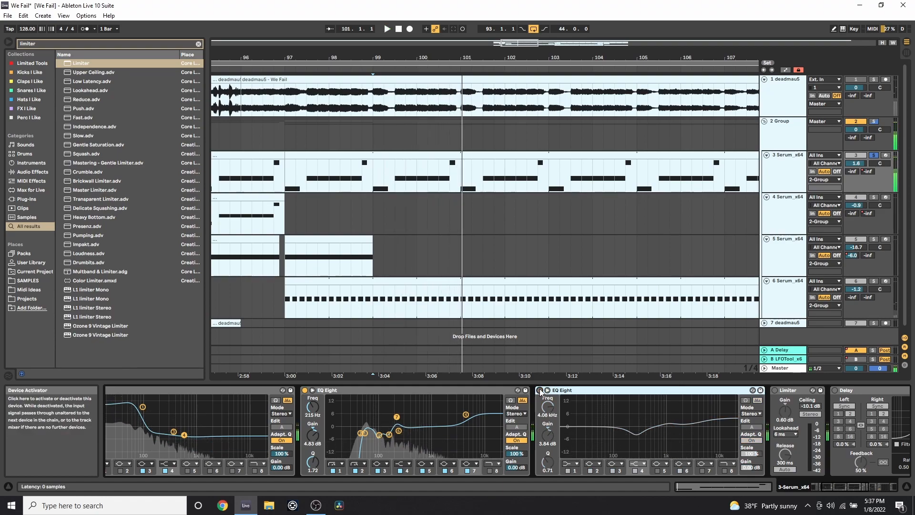
{"action": "left_click", "coordinate": [540, 391]}
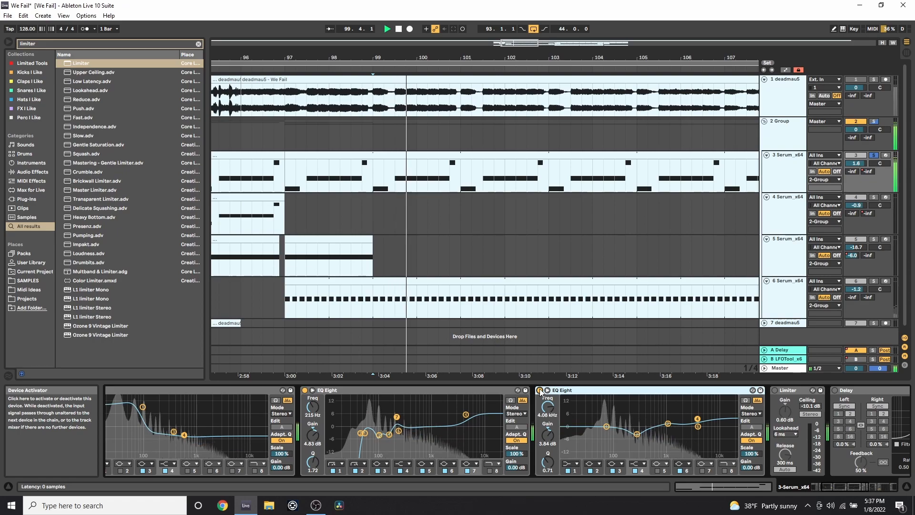
{"action": "left_click", "coordinate": [540, 391]}
{"action": "left_click", "coordinate": [540, 390]}
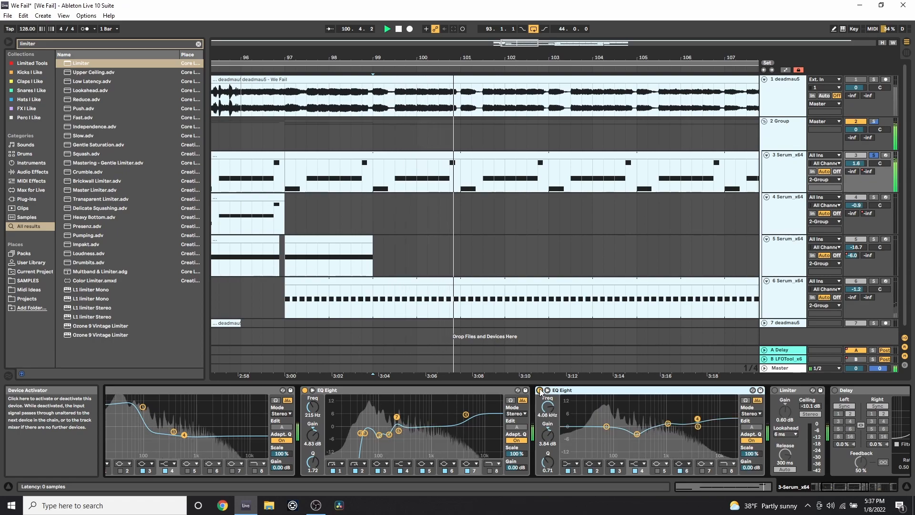
{"action": "key", "text": "space"}
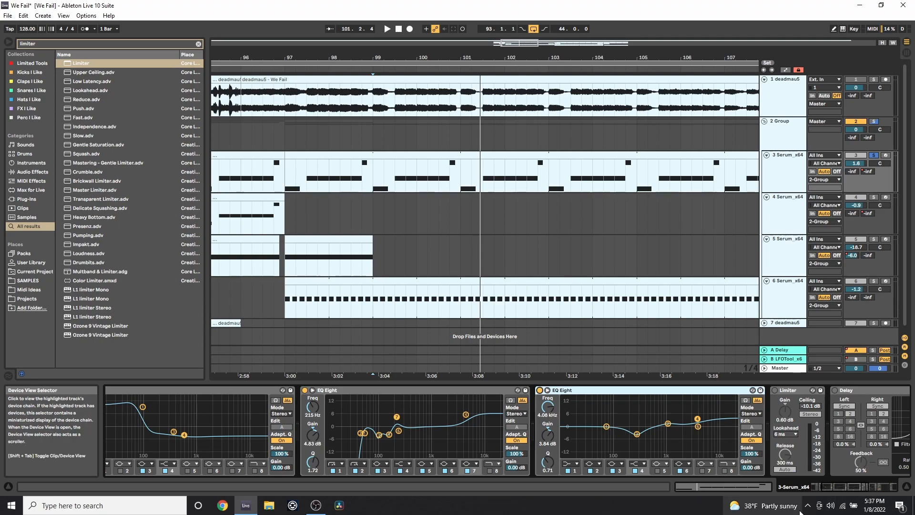
- Enable the Limiter on the Serum bass track and play from bar 99
{"action": "left_click", "coordinate": [855, 486]}
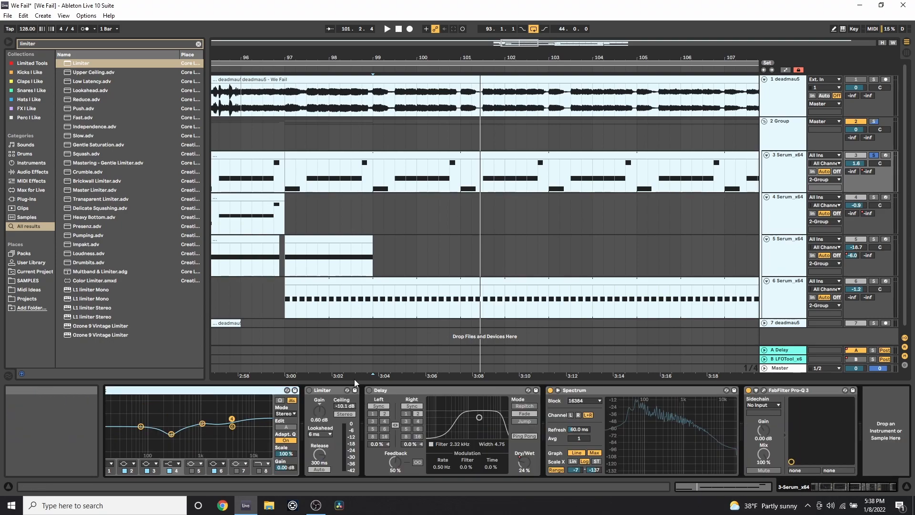
{"action": "left_click", "coordinate": [309, 390]}
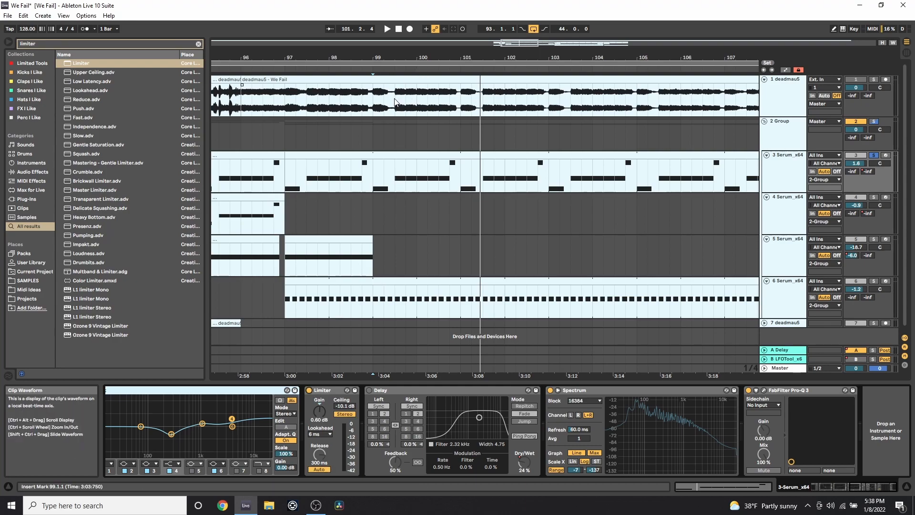
{"action": "key", "text": "space"}
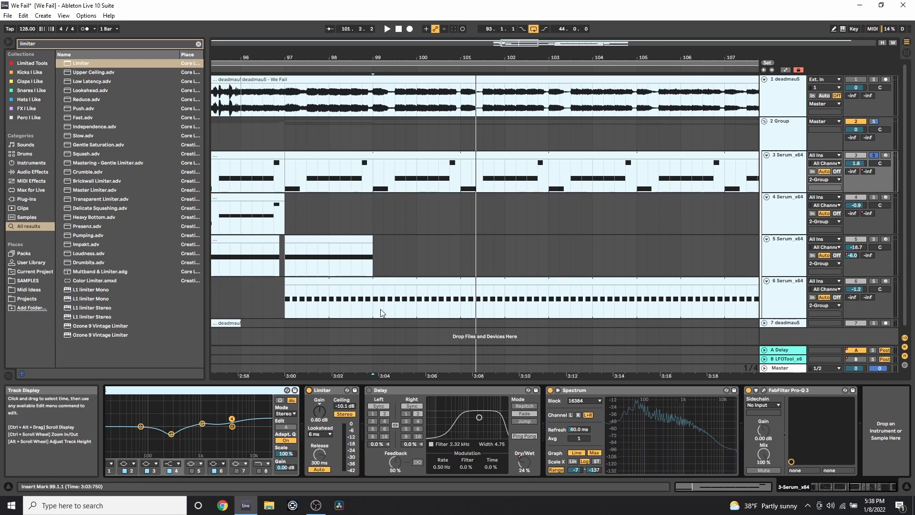
- Enable the Delay after the Limiter on the Serum bass track and listen to the result
{"action": "left_click", "coordinate": [369, 390]}
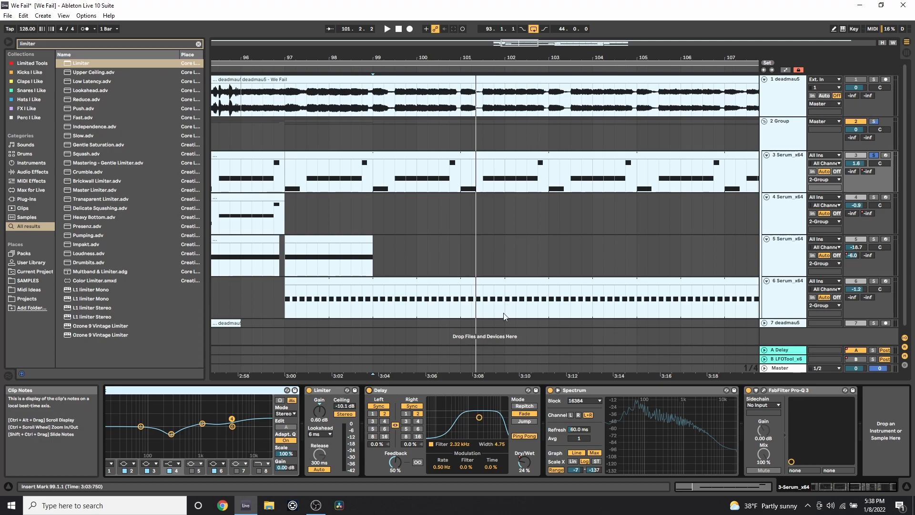
{"action": "left_click", "coordinate": [332, 181]}
{"action": "key", "text": "space"}
{"action": "left_click_drag", "start_coordinate": [371, 58], "coordinate": [371, 38]}
{"action": "key", "text": "space"}
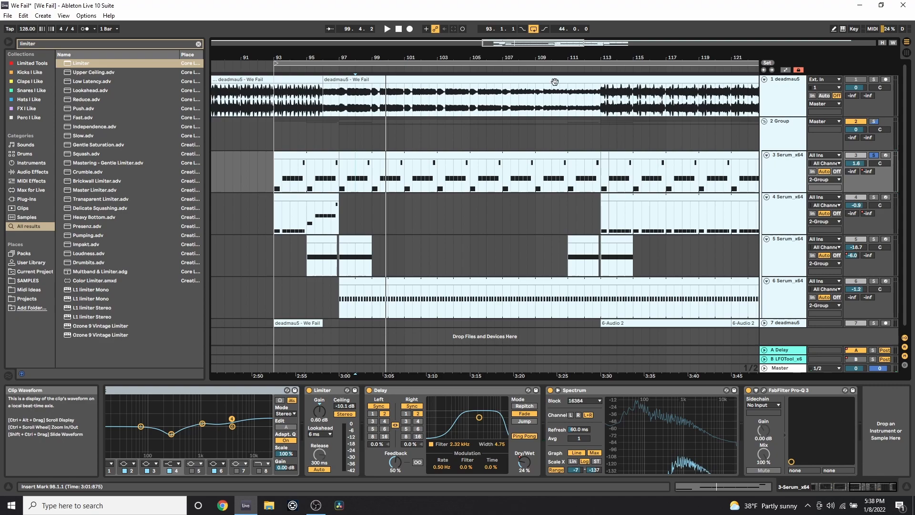
- Show the LFOTool and Delay chain of return track B and place the insert marker at bar 93
{"action": "left_click_drag", "start_coordinate": [528, 58], "coordinate": [497, 51]}
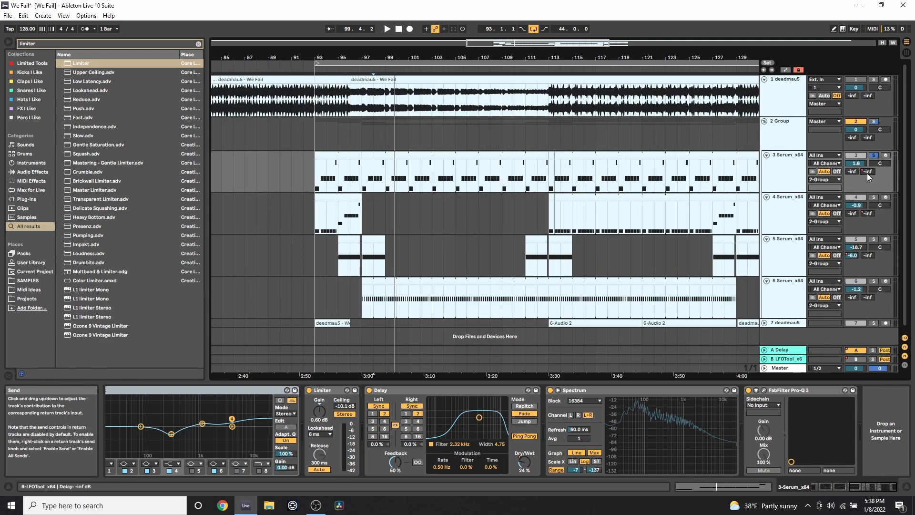
{"action": "left_click", "coordinate": [795, 363]}
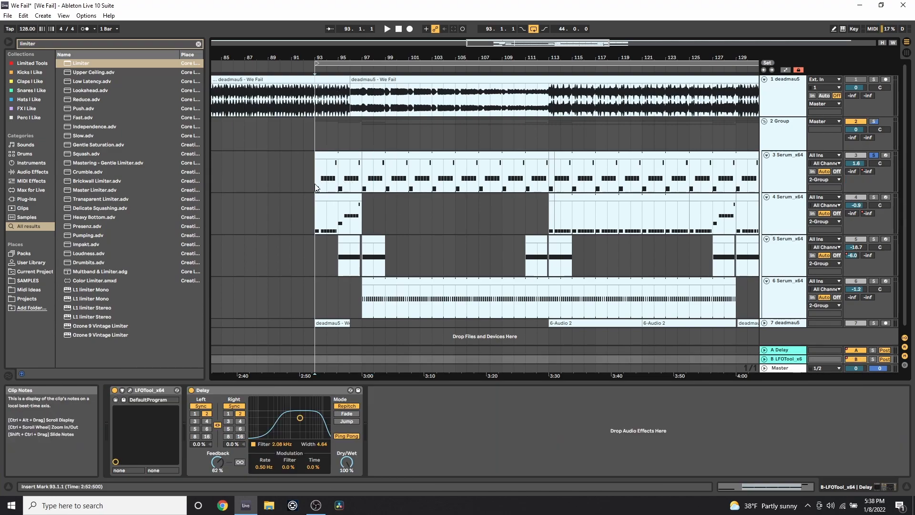
{"action": "left_click", "coordinate": [315, 184]}
- Solo the original deadmau5 track and play it from bar 93
{"action": "left_click", "coordinate": [874, 80]}
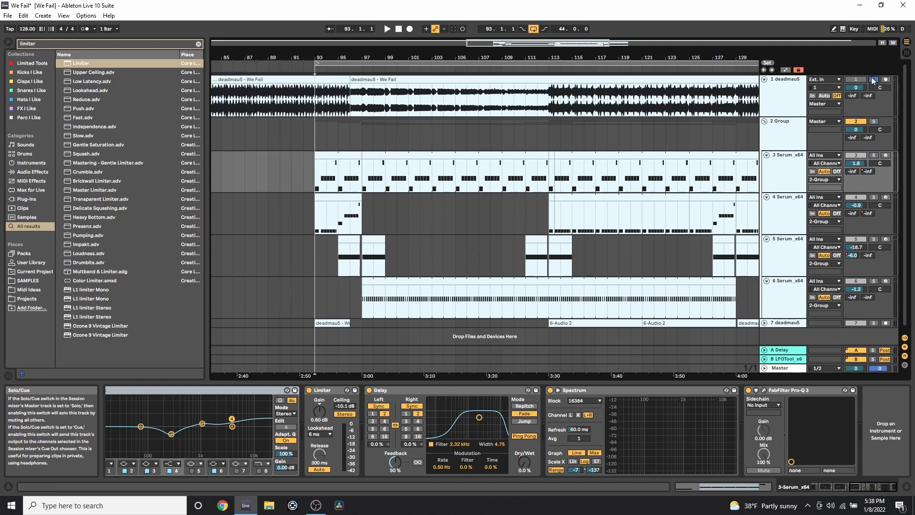
{"action": "left_click", "coordinate": [315, 108]}
{"action": "key", "text": "space"}
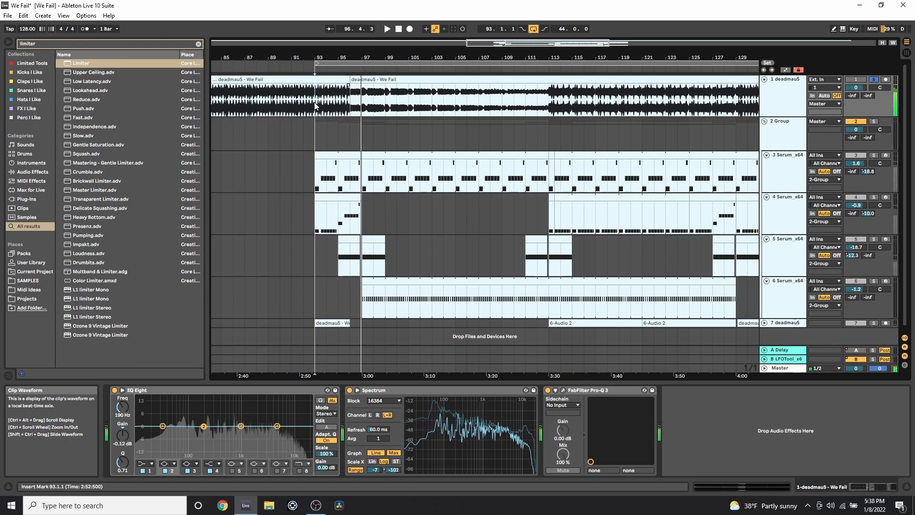
{"action": "key", "text": "space"}
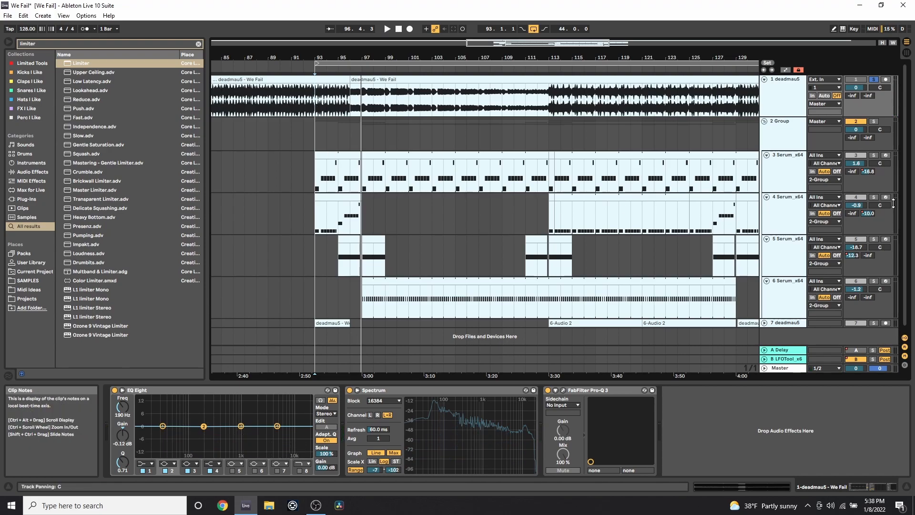
- Display the automation lanes to examine the Serum bass's rising send to return track B
{"action": "left_click", "coordinate": [334, 191]}
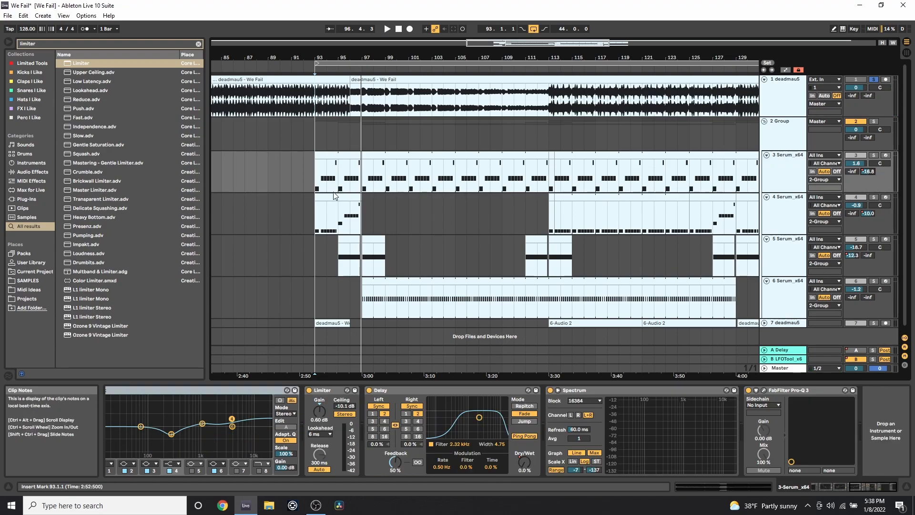
{"action": "key", "text": "a"}
{"action": "left_click", "coordinate": [679, 356]}
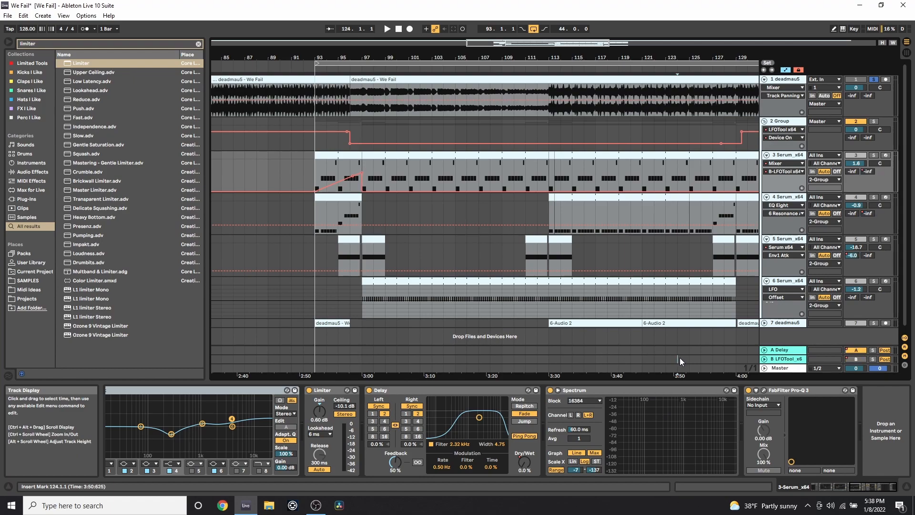
- Select return track B and open its LFOTool plug-in window
{"action": "left_click", "coordinate": [679, 358]}
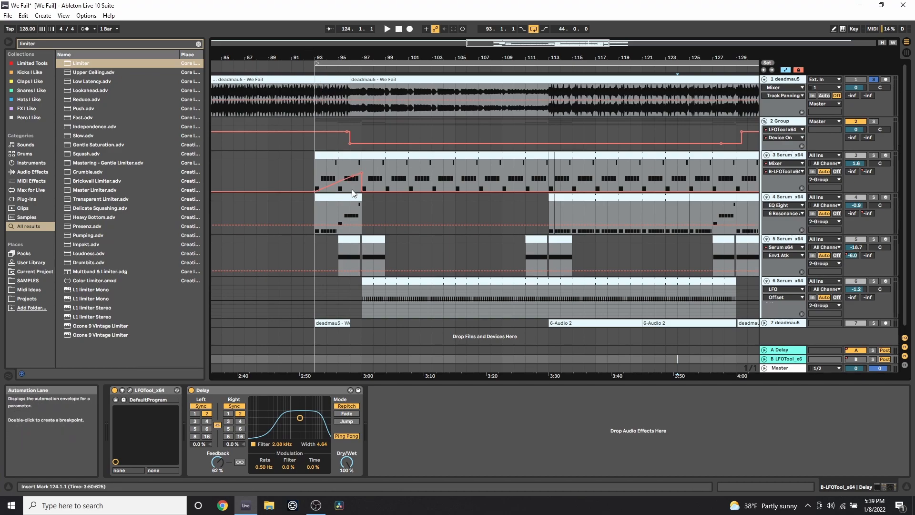
{"action": "left_click", "coordinate": [324, 171]}
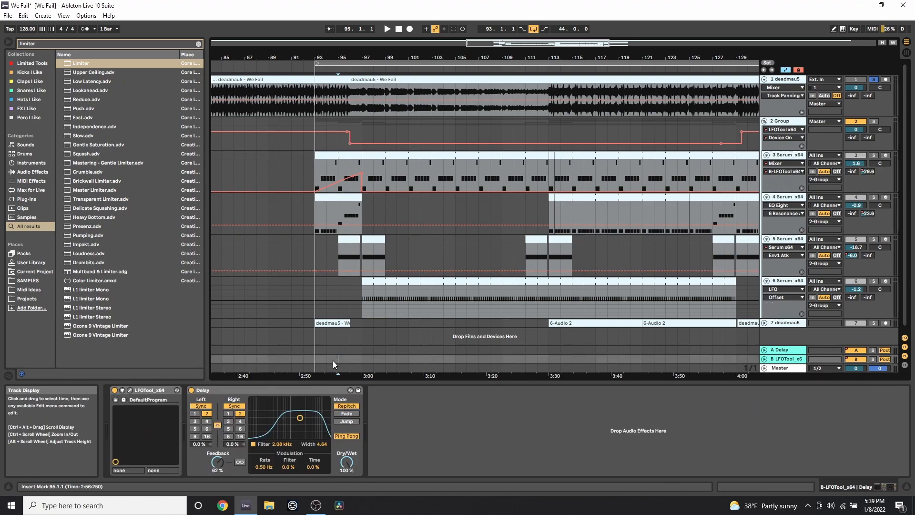
{"action": "left_click", "coordinate": [129, 390]}
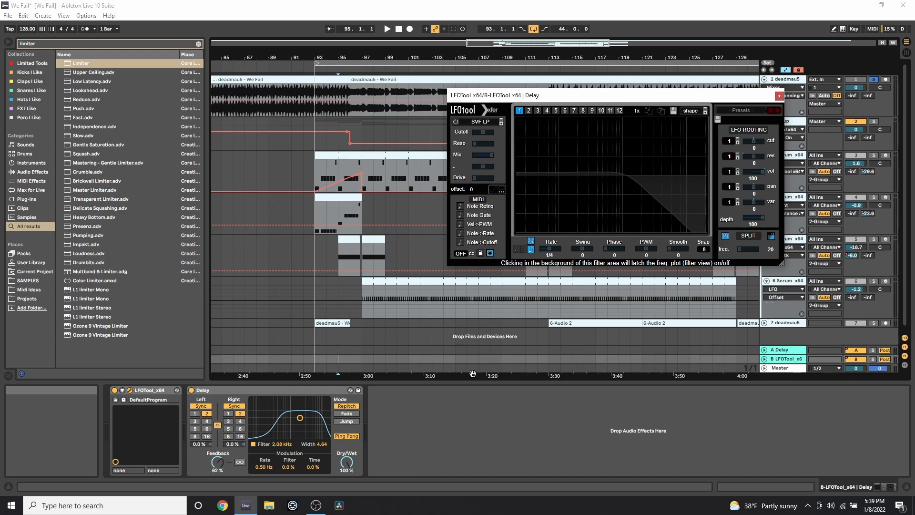
- Solo return track B and listen to its gated delay signal from bar 93 and again from bar 94
{"action": "left_click", "coordinate": [872, 358]}
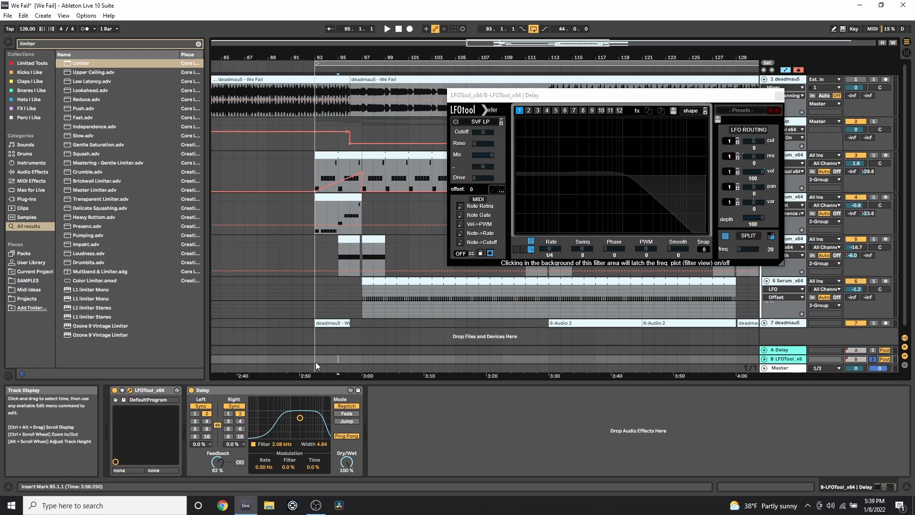
{"action": "key", "text": "space"}
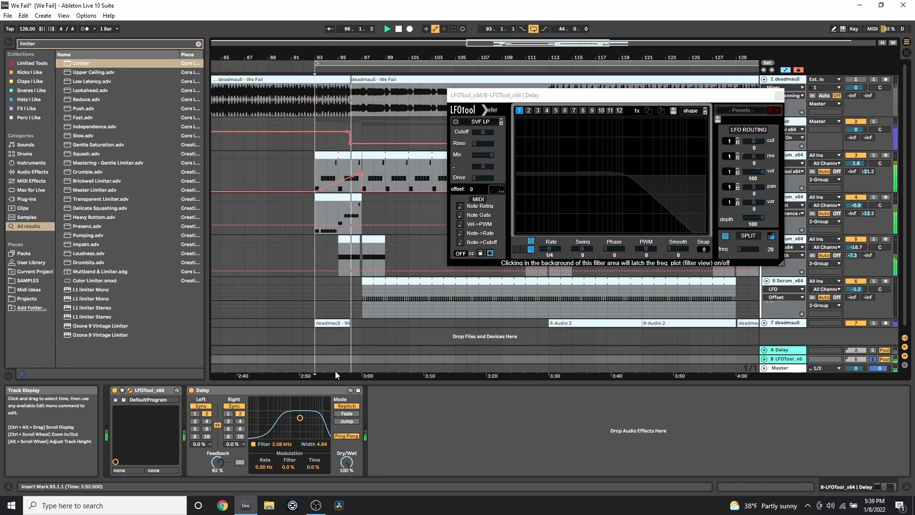
{"action": "key", "text": "space"}
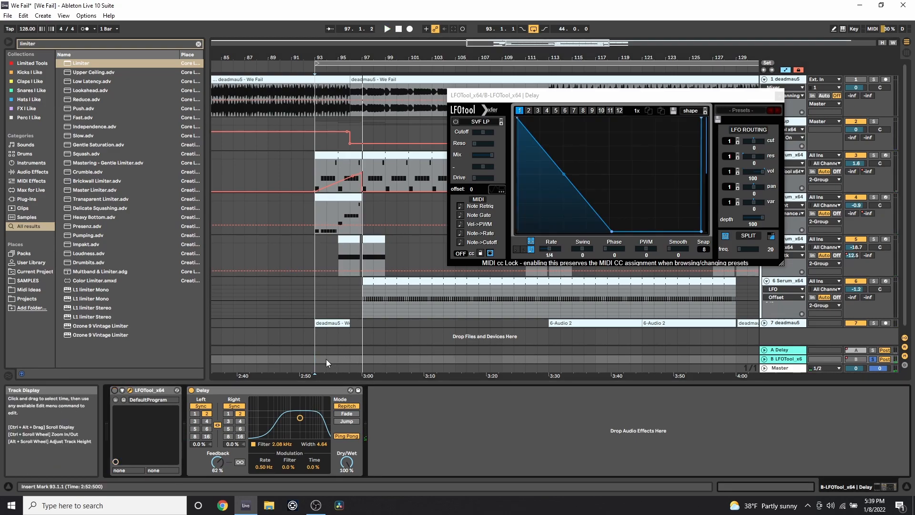
{"action": "key", "text": "space"}
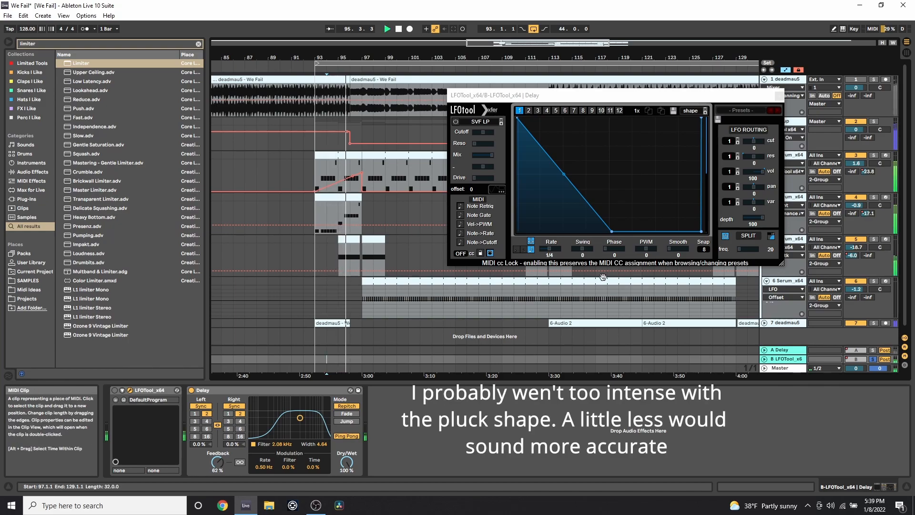
{"action": "key", "text": "space"}
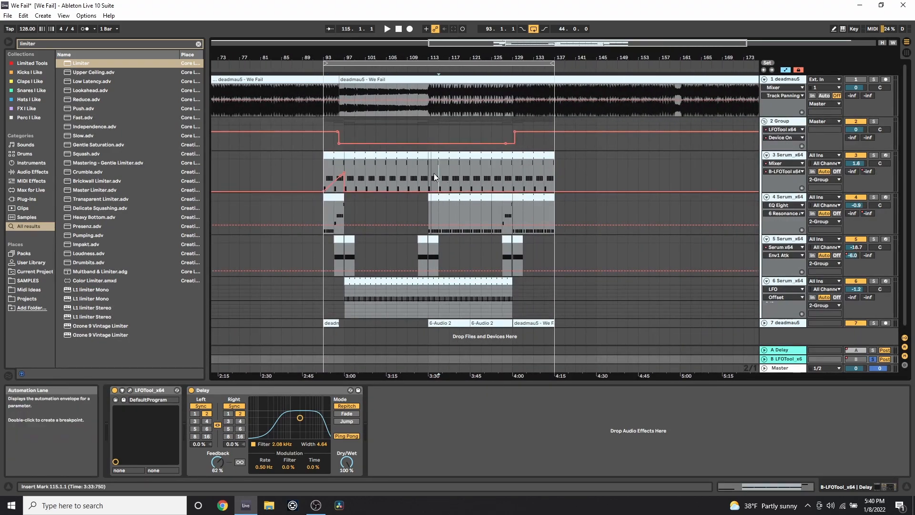
- Show Serum's FX Fil Freq automation on the bass track's lane
{"action": "left_click", "coordinate": [433, 177]}
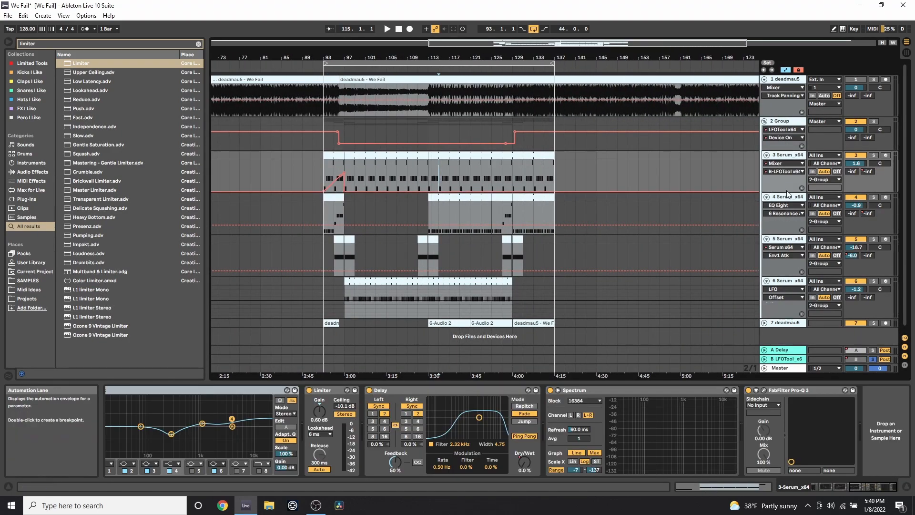
{"action": "left_click", "coordinate": [781, 164]}
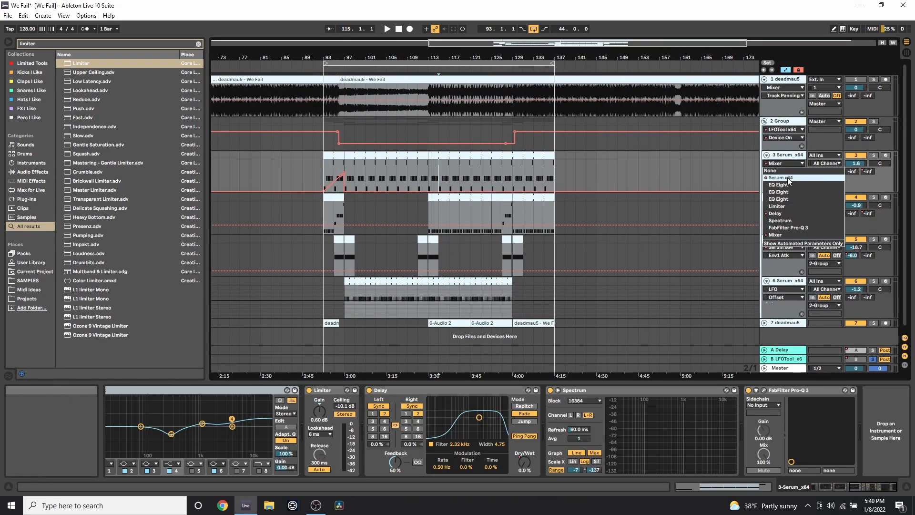
{"action": "left_click", "coordinate": [787, 177]}
{"action": "left_click", "coordinate": [773, 172]}
{"action": "left_click", "coordinate": [780, 185]}
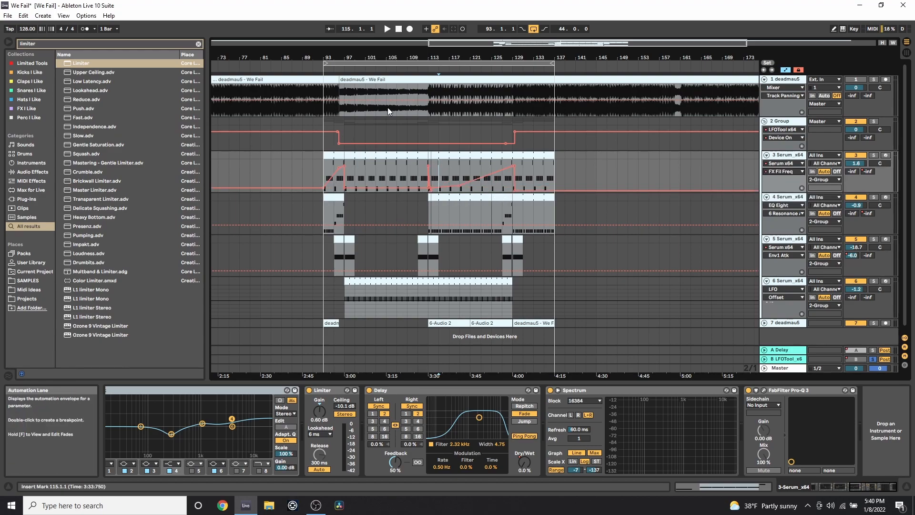
- Bring back the return B send automation, then solo the Serum bass while playing from bar 119
{"action": "left_click", "coordinate": [868, 171]}
{"action": "left_click", "coordinate": [619, 174]}
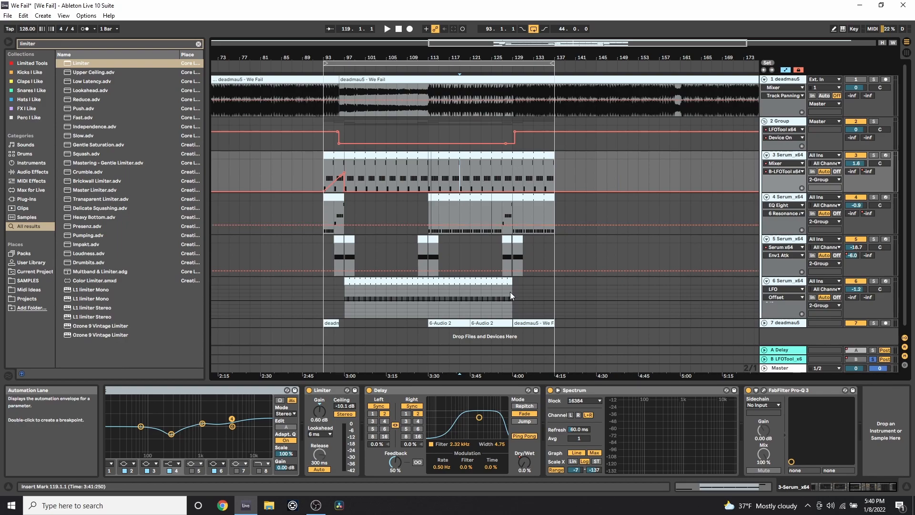
{"action": "key", "text": "space"}
{"action": "left_click", "coordinate": [873, 155]}
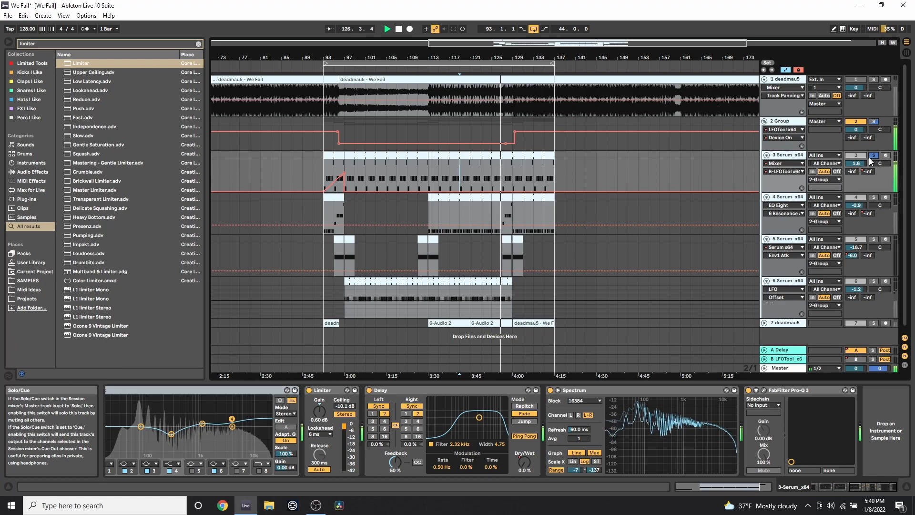
- Stop playback, solo the track 4 Serum and show the MIDI notes of its clip at bar 113 with automation hidden
{"action": "key", "text": "space"}
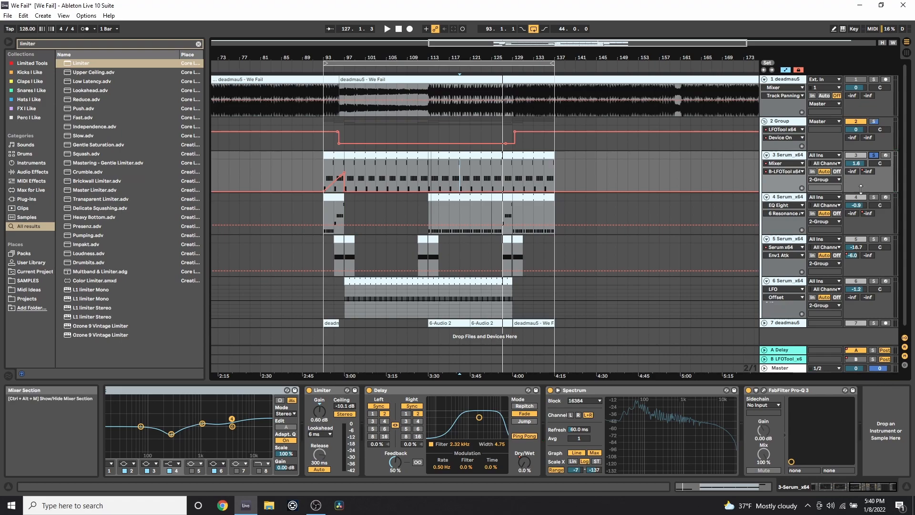
{"action": "left_click", "coordinate": [874, 197]}
{"action": "left_click", "coordinate": [461, 195]}
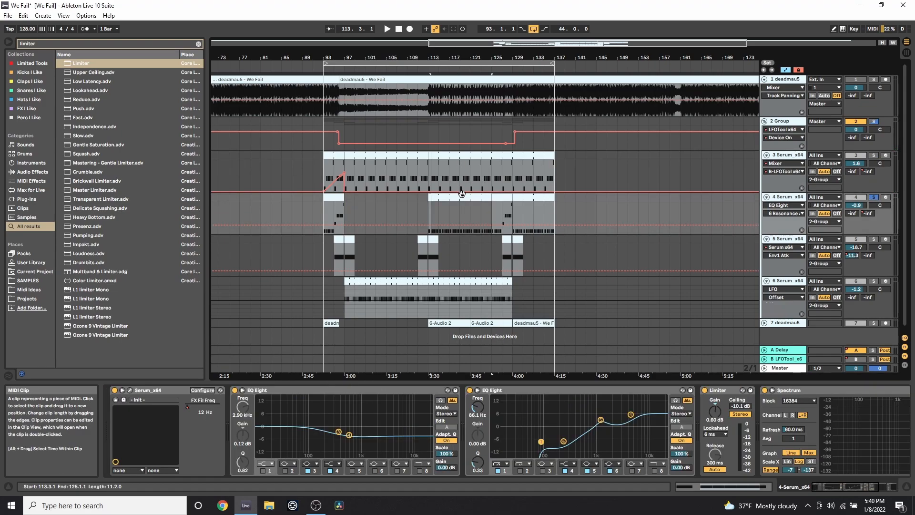
{"action": "key", "text": "a"}
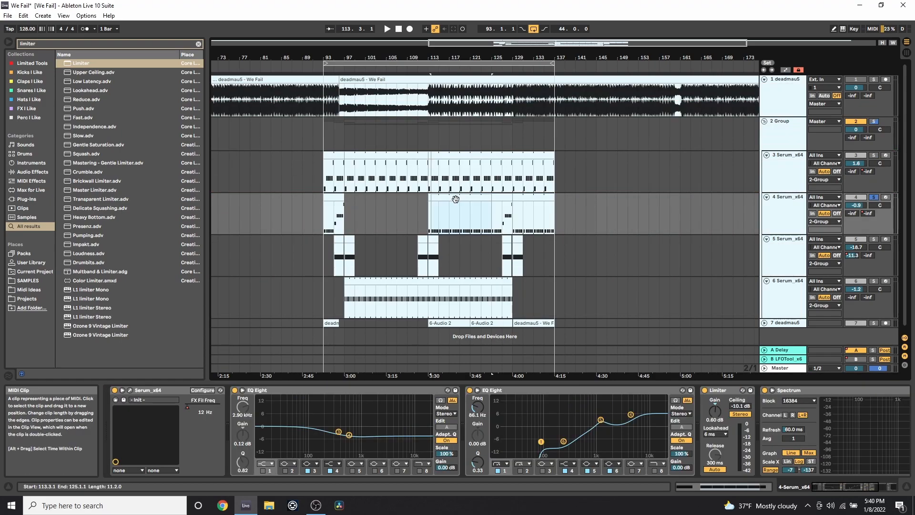
{"action": "left_click", "coordinate": [716, 486]}
{"action": "left_click", "coordinate": [427, 371]}
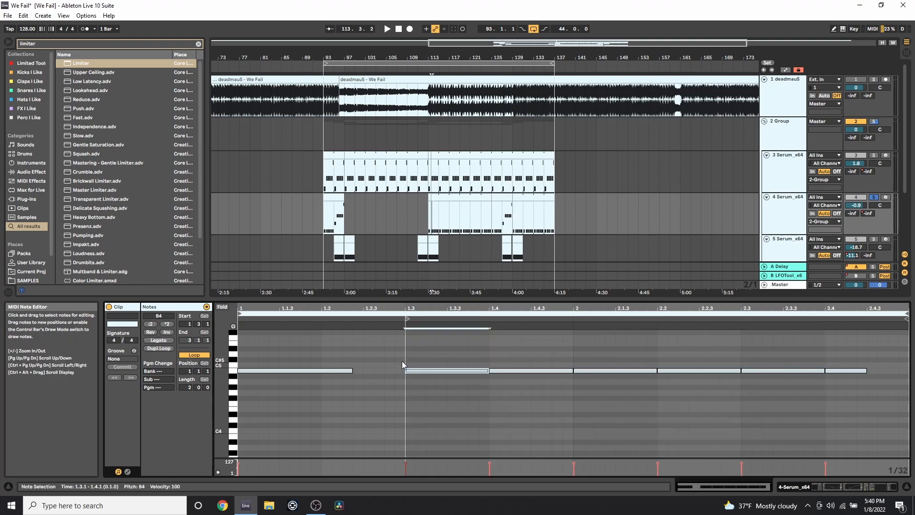
- Examine the MIDI notes of track 4's clip at bar 125, then listen to the soloed track from bar 113
{"action": "left_click_drag", "start_coordinate": [519, 57], "coordinate": [519, 128]}
{"action": "left_click", "coordinate": [433, 197]}
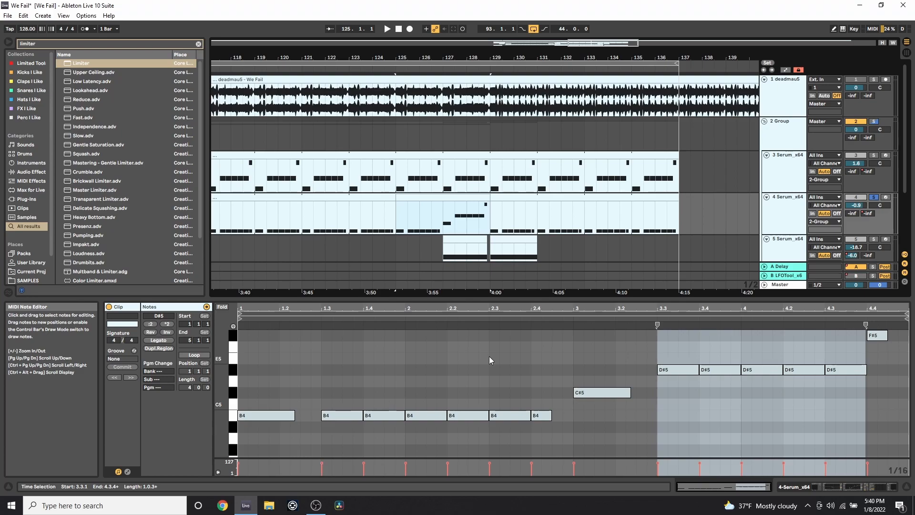
{"action": "left_click_drag", "start_coordinate": [489, 57], "coordinate": [489, 9]}
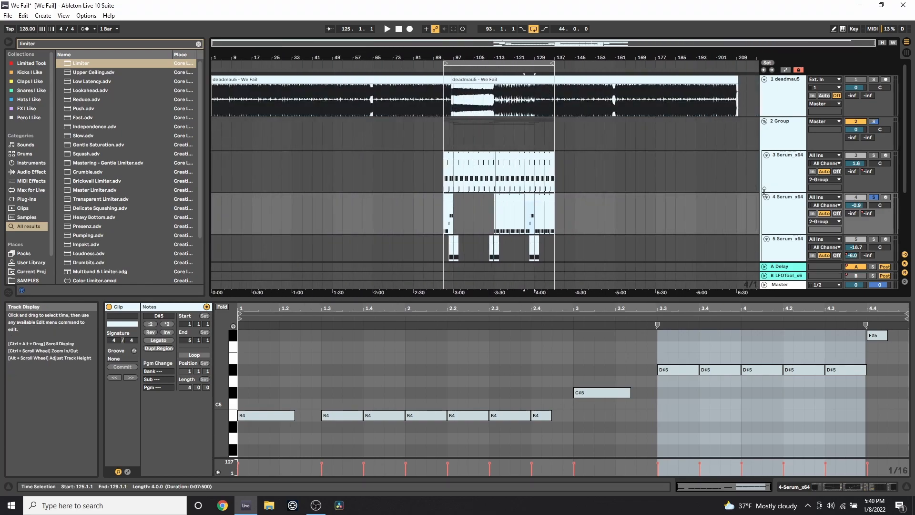
{"action": "left_click", "coordinate": [506, 191]}
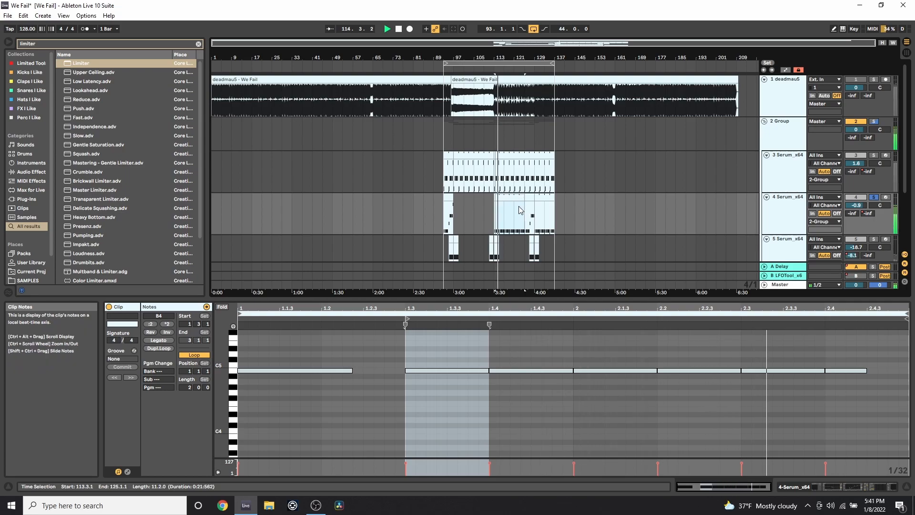
{"action": "left_click_drag", "start_coordinate": [517, 58], "coordinate": [517, 191]}
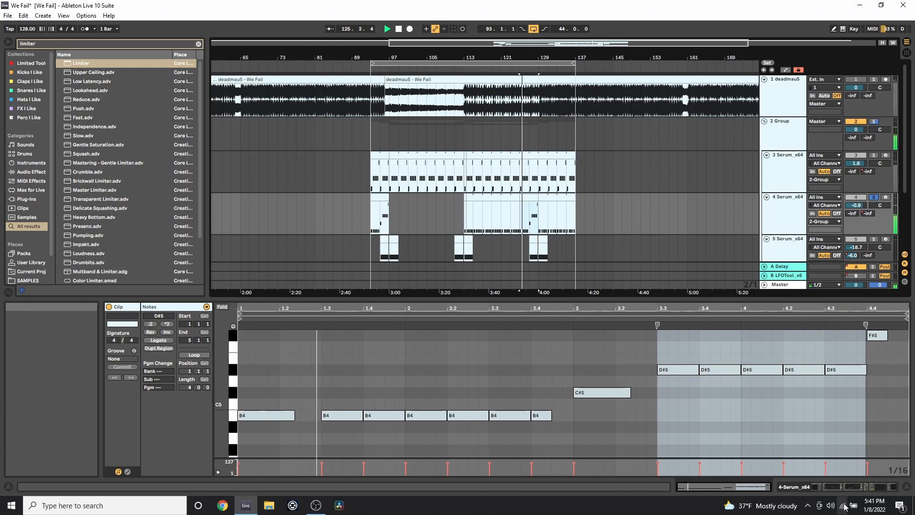
- Open track 4's Serum window and examine its effects rack and ENV 2 filter modulation, then close it
{"action": "left_click", "coordinate": [794, 487]}
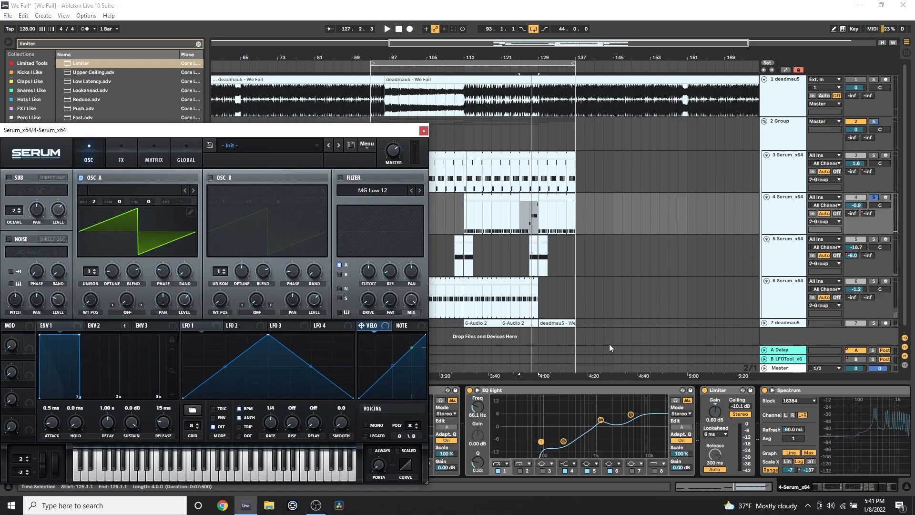
{"action": "left_click_drag", "start_coordinate": [194, 135], "coordinate": [316, 113]}
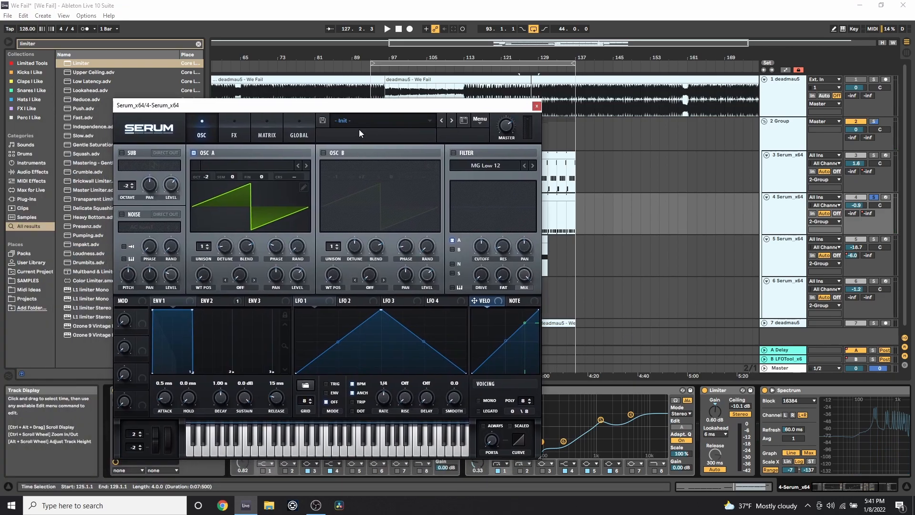
{"action": "left_click", "coordinate": [248, 132]}
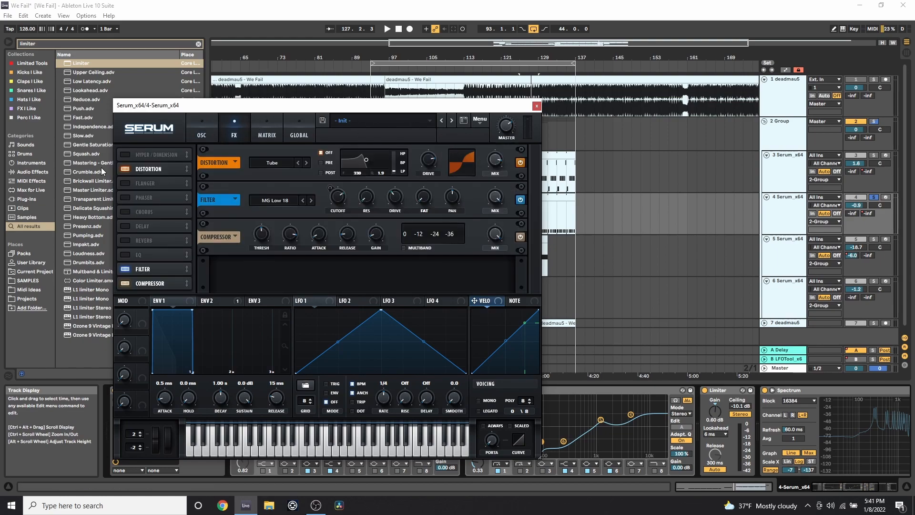
{"action": "left_click", "coordinate": [216, 299]}
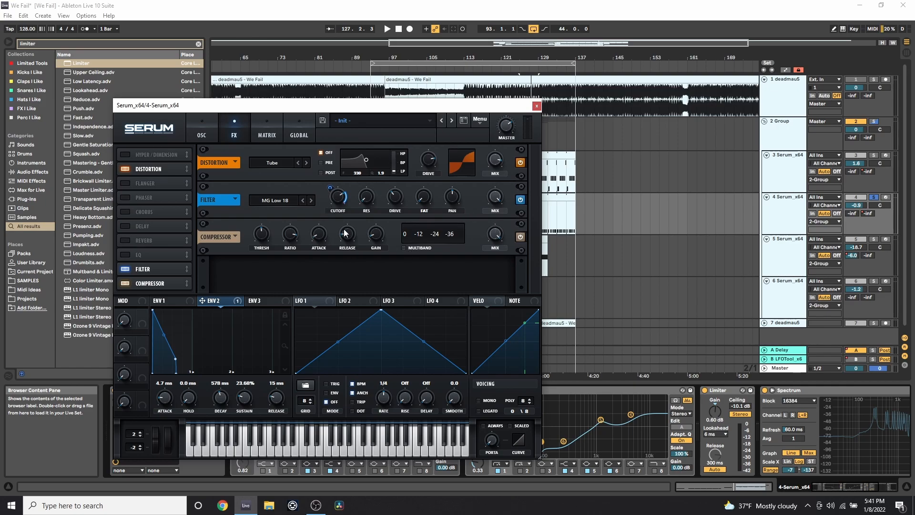
{"action": "left_click", "coordinate": [534, 108]}
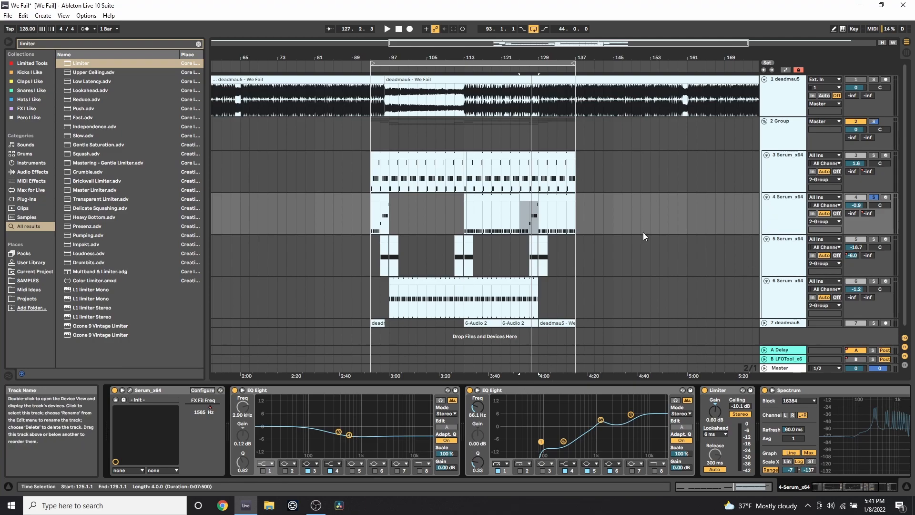
- Listen to the soloed track 4 Serum from bar 121
{"action": "left_click", "coordinate": [500, 219]}
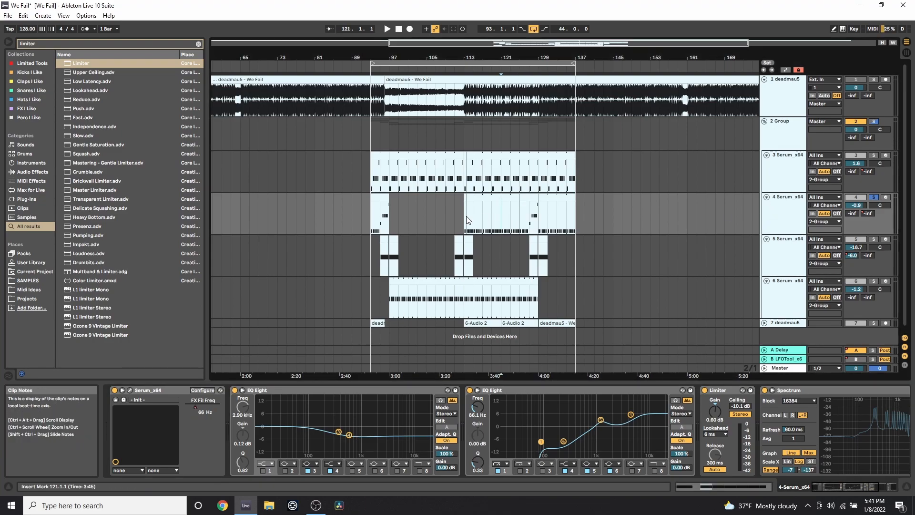
{"action": "key", "text": "space"}
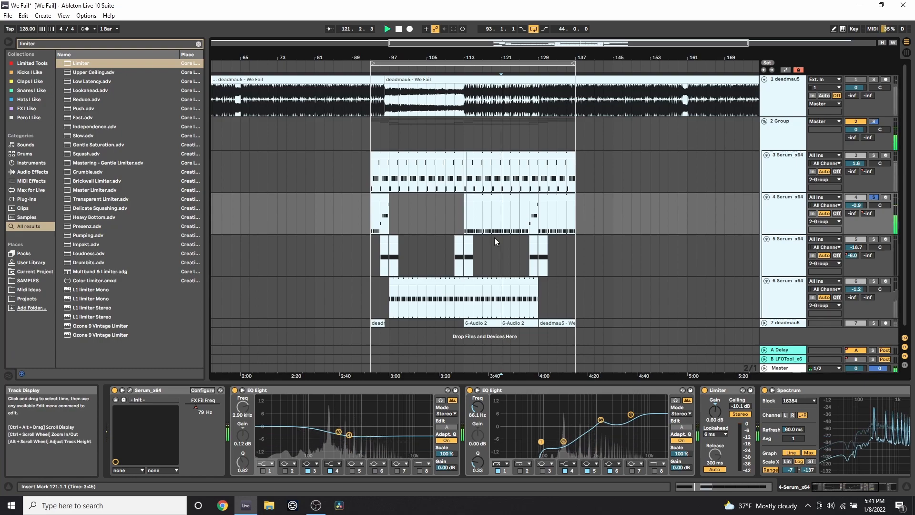
{"action": "key", "text": "space"}
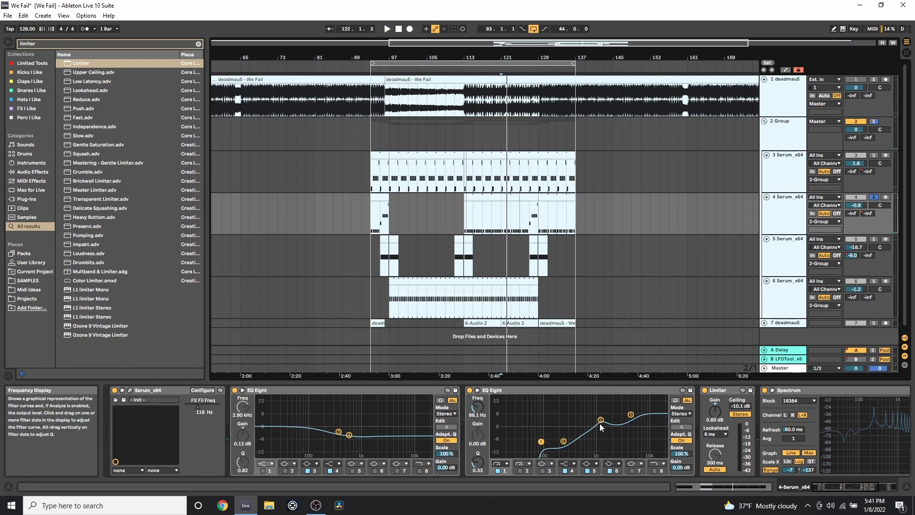
- Solo the track 3 Serum together with track 4 and listen to both from bar 123
{"action": "left_click", "coordinate": [496, 175]}
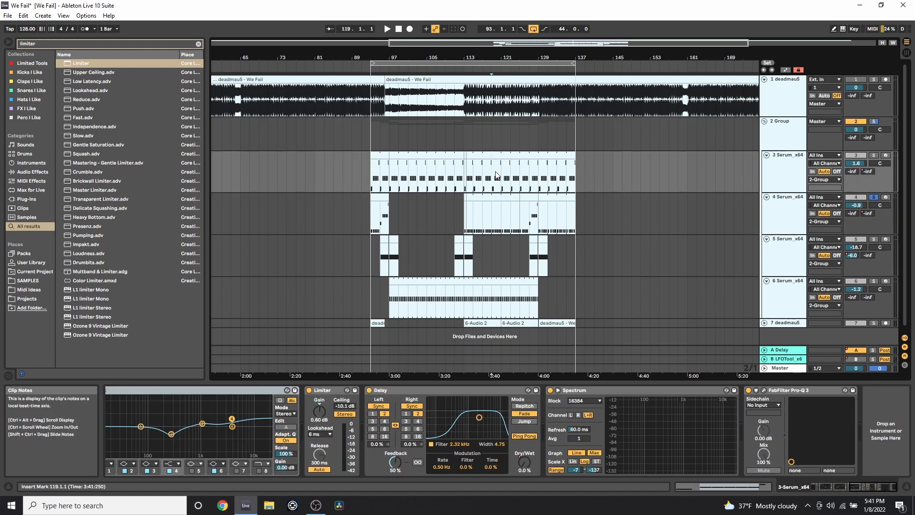
{"action": "left_click", "coordinate": [503, 210]}
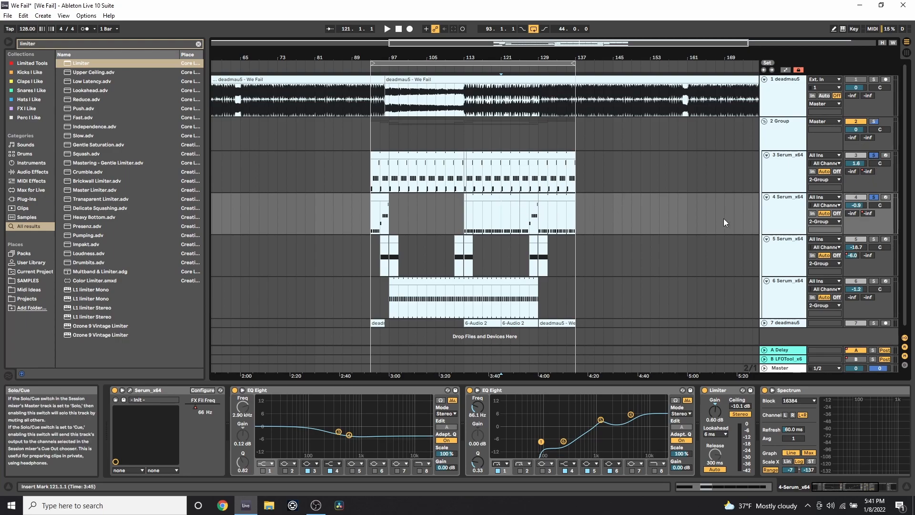
{"action": "left_click", "coordinate": [509, 185]}
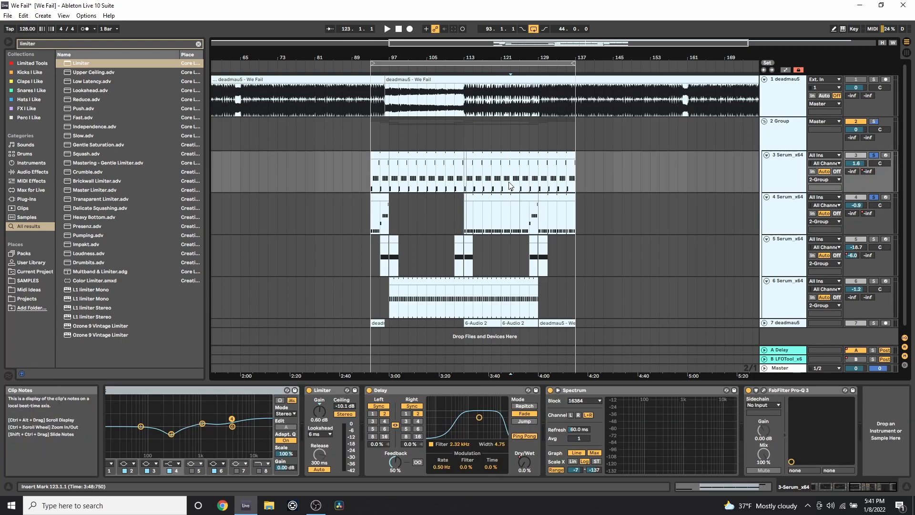
{"action": "key", "text": "space"}
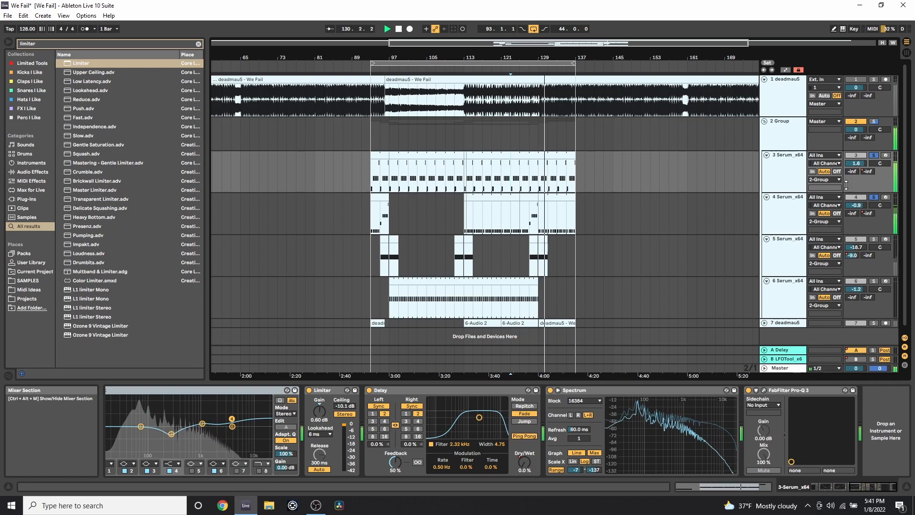
{"action": "key", "text": "space"}
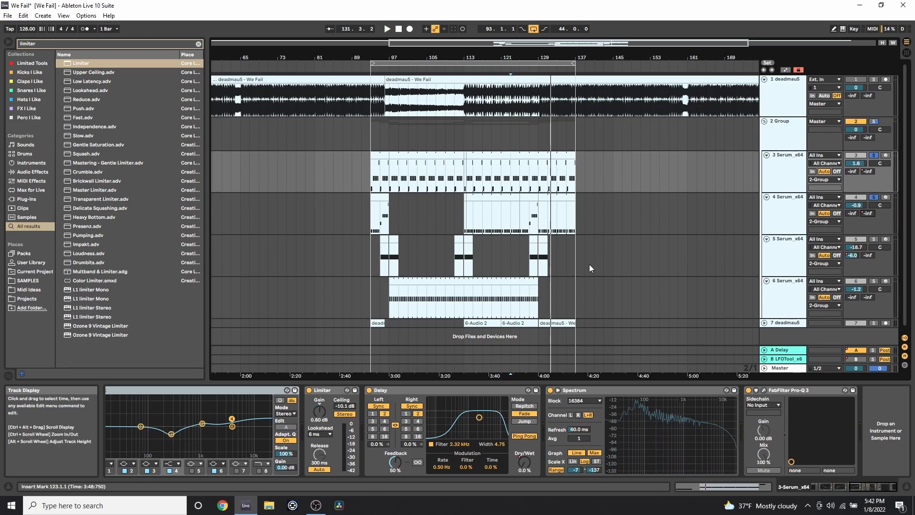
- Select the track 5 Serum and open the MIDI notes of its clip at bar 129 with automation hidden
{"action": "key", "text": "a"}
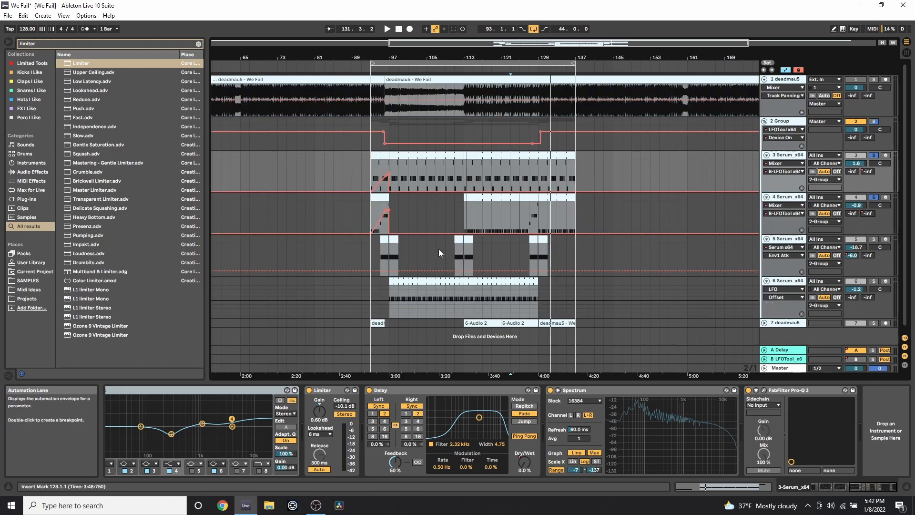
{"action": "left_click", "coordinate": [611, 256]}
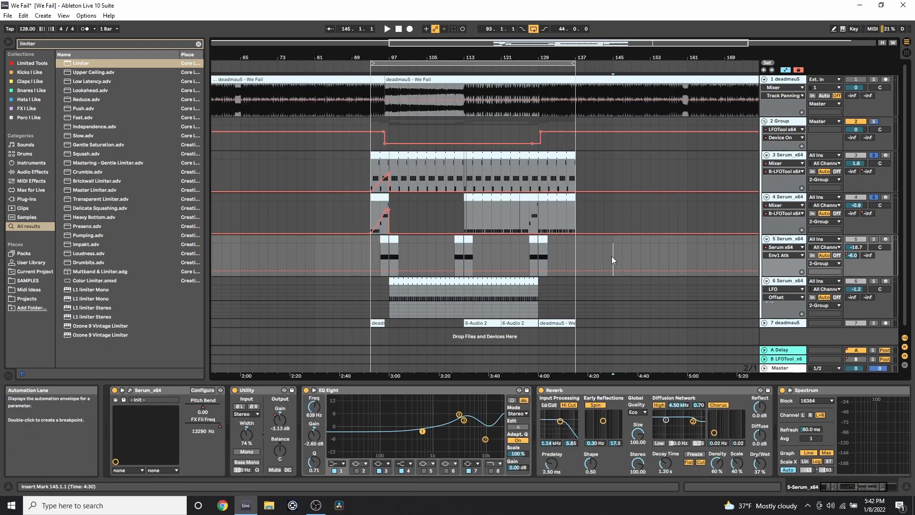
{"action": "key", "text": "a"}
{"action": "scroll", "coordinate": [422, 191], "scroll_direction": "up", "scroll_amount": 3, "text": "ctrl"}
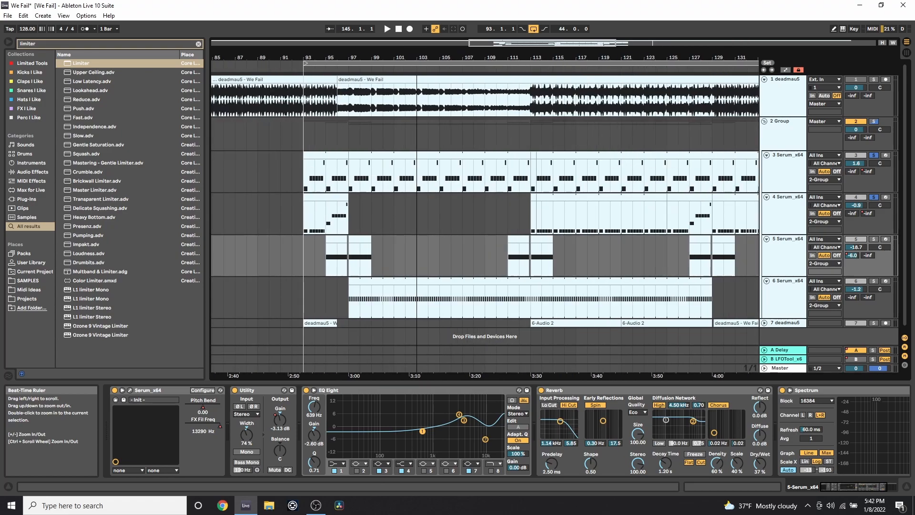
{"action": "left_click", "coordinate": [724, 250]}
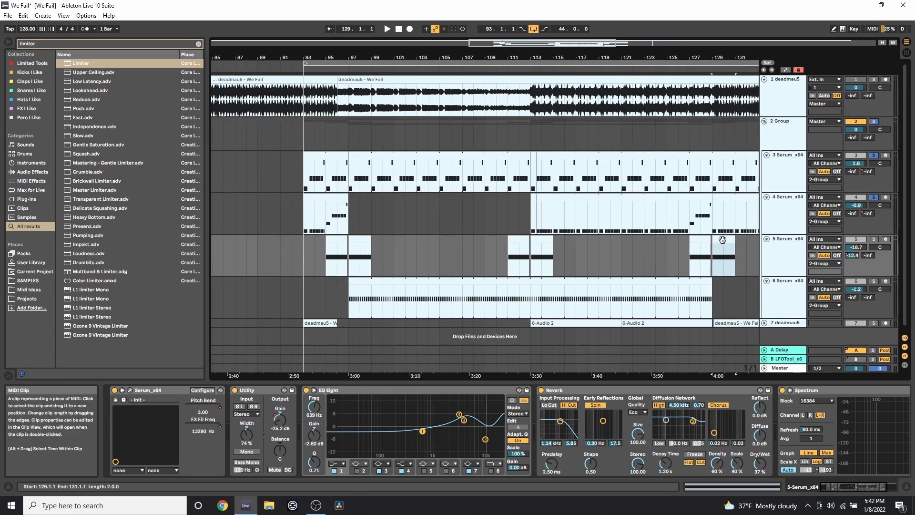
{"action": "left_click", "coordinate": [702, 487]}
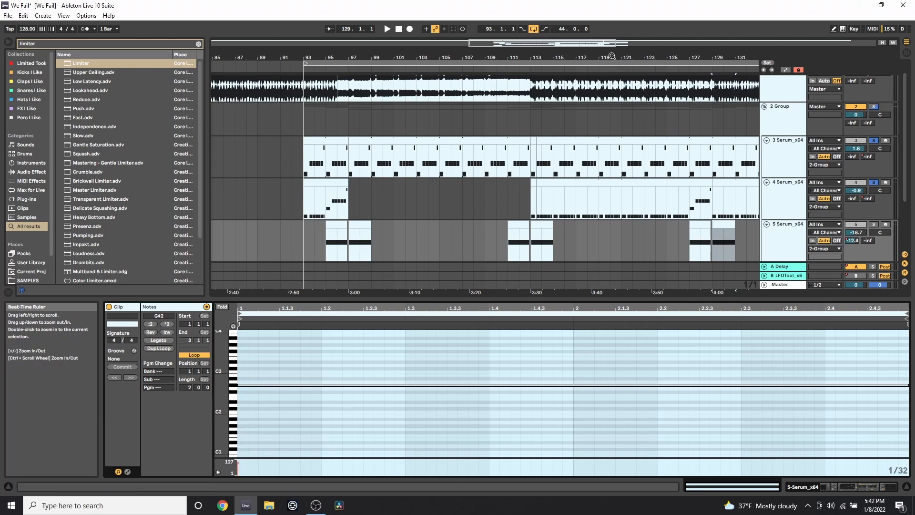
- Show Serum's Pitch Bend automation on track 5's lane
{"action": "left_click_drag", "start_coordinate": [611, 57], "coordinate": [559, 56]}
{"action": "key", "text": "a"}
{"action": "left_click", "coordinate": [778, 240]}
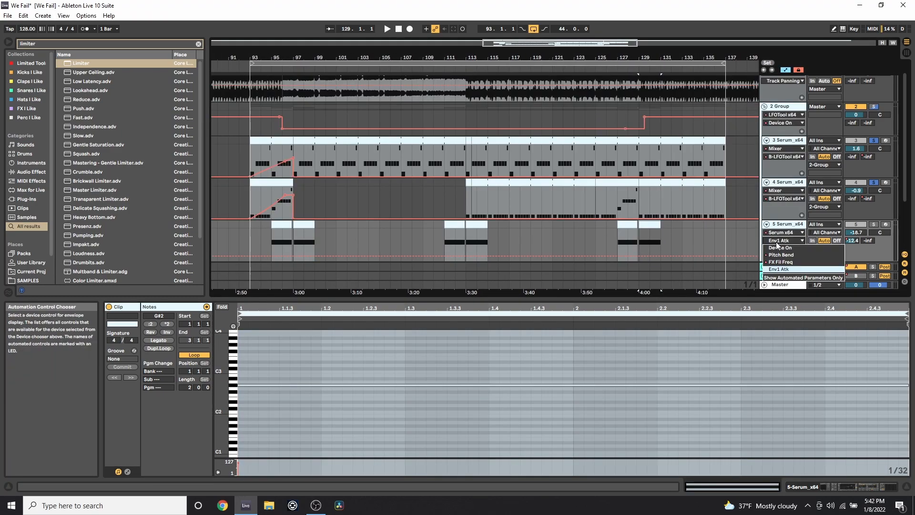
{"action": "left_click", "coordinate": [781, 254]}
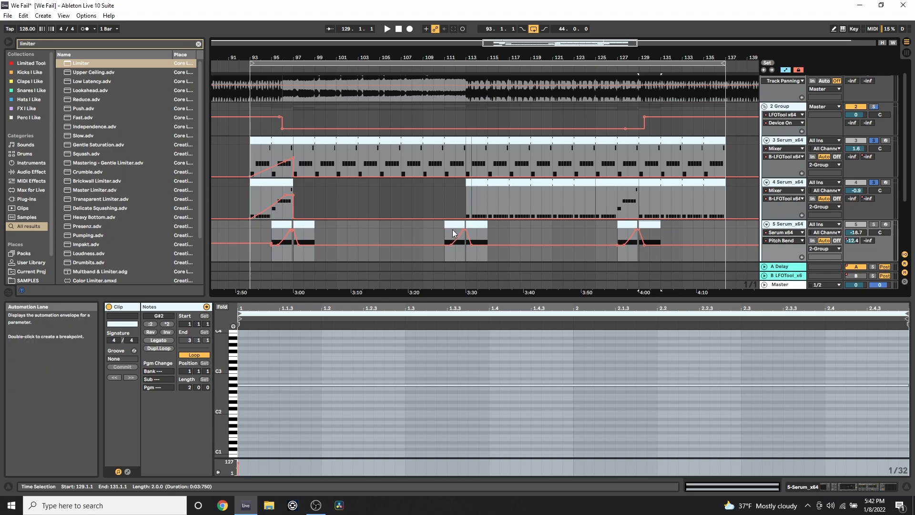
- Open track 5's Serum window to examine its oscillator and envelope settings, then close it
{"action": "left_click", "coordinate": [816, 487]}
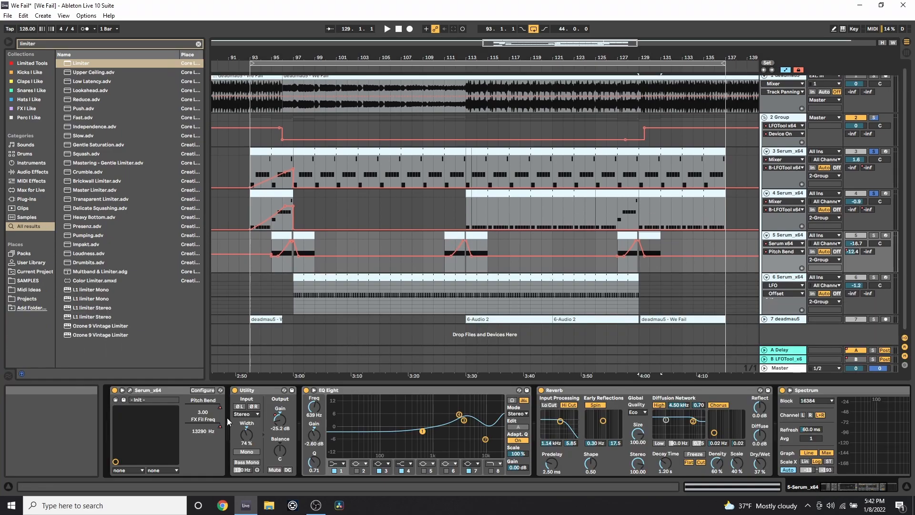
{"action": "left_click", "coordinate": [147, 394]}
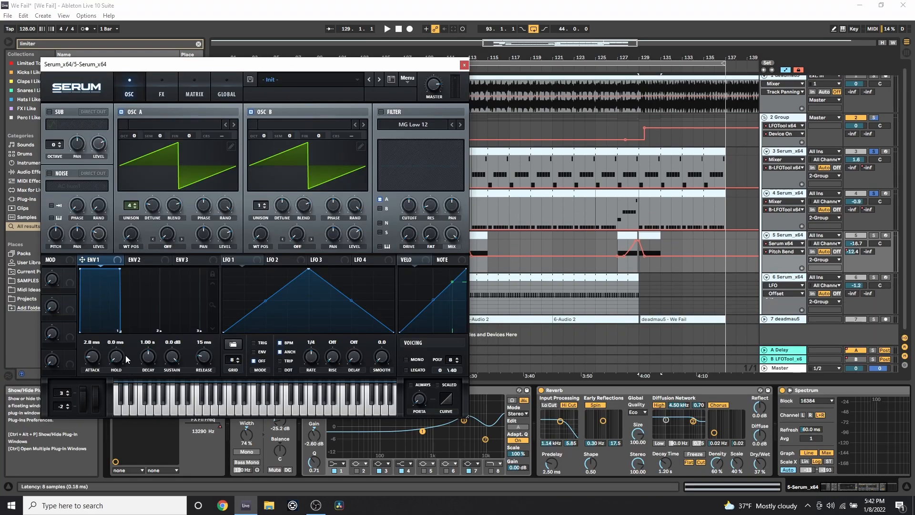
{"action": "left_click", "coordinate": [85, 395]}
{"action": "left_click", "coordinate": [444, 29]}
{"action": "left_click", "coordinate": [464, 64]}
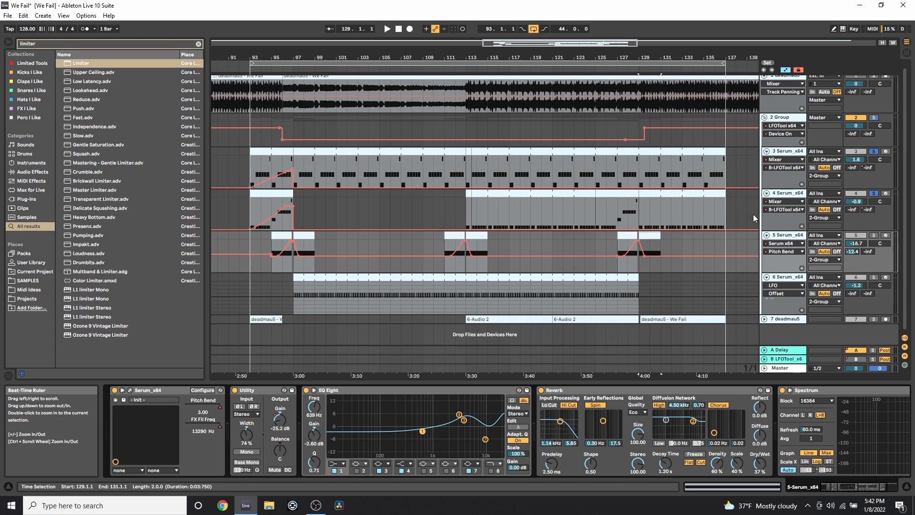
- Solo only the track 5 Serum and listen to its pitch-bent note from bar 95
{"action": "left_click", "coordinate": [873, 235]}
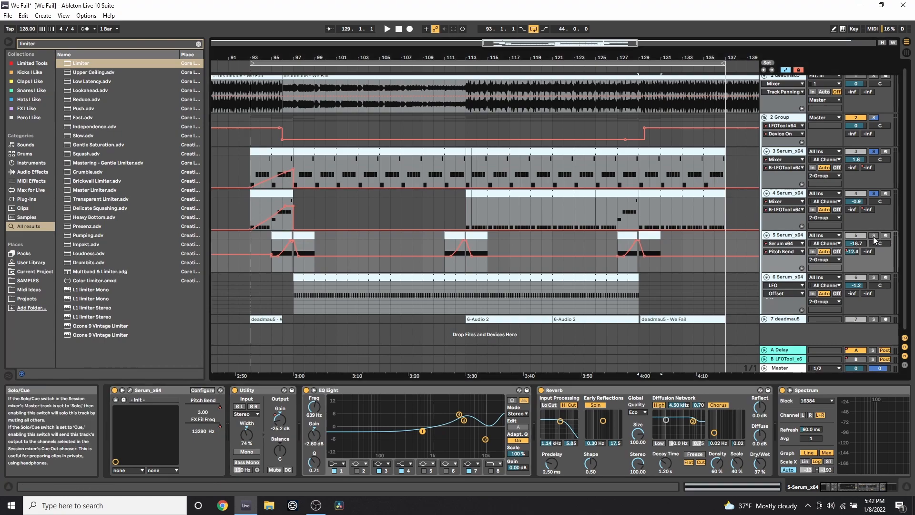
{"action": "left_click", "coordinate": [271, 234]}
{"action": "key", "text": "space"}
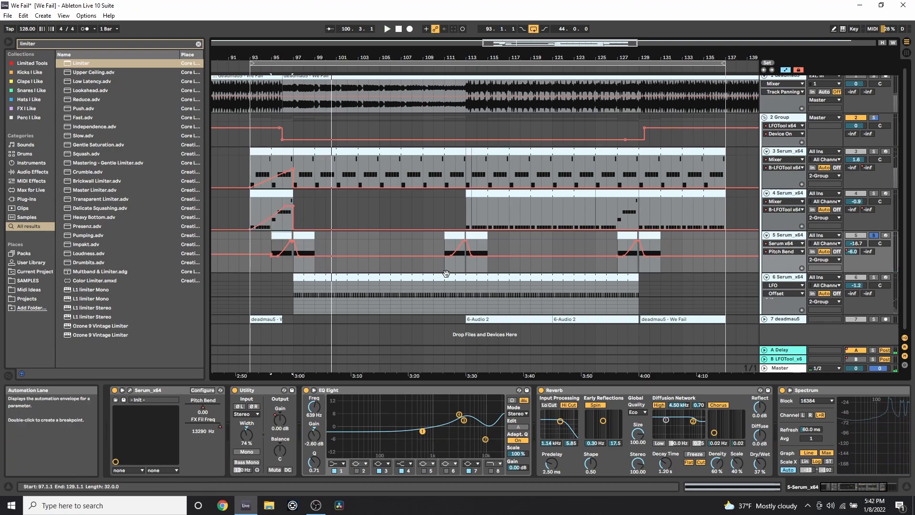
- Place the insert marker at bar 100 on track 5 and display return track A's Delay settings
{"action": "left_click", "coordinate": [325, 247]}
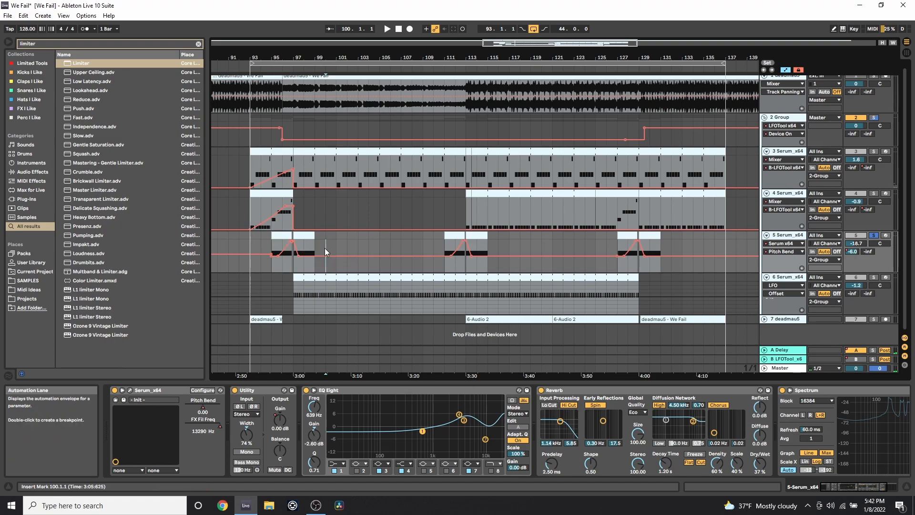
{"action": "left_click", "coordinate": [784, 350]}
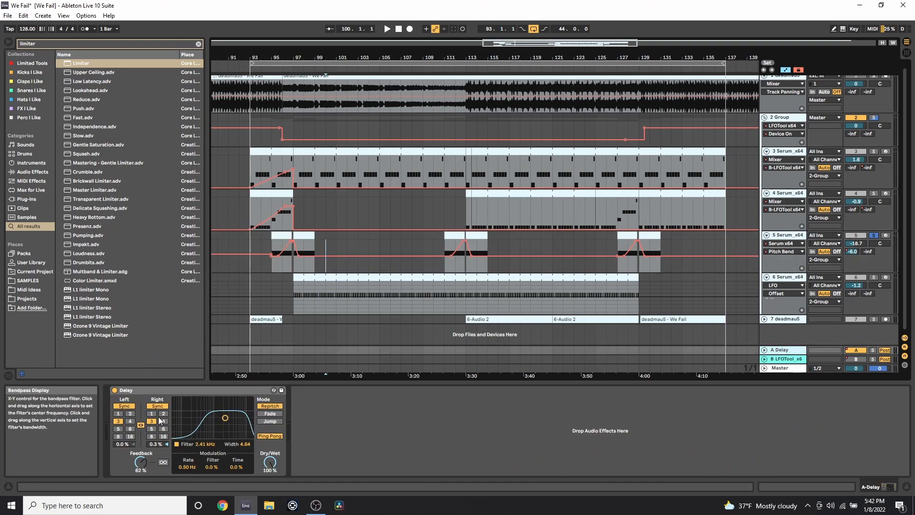
- Show track 5's A-Delay send automation on its lane and play the layer from bar 111
{"action": "left_click", "coordinate": [852, 251]}
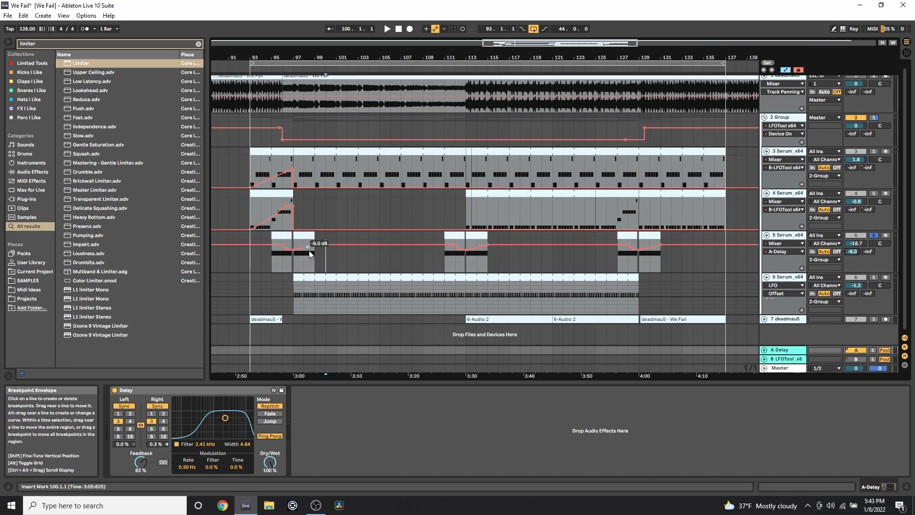
{"action": "left_click", "coordinate": [453, 235]}
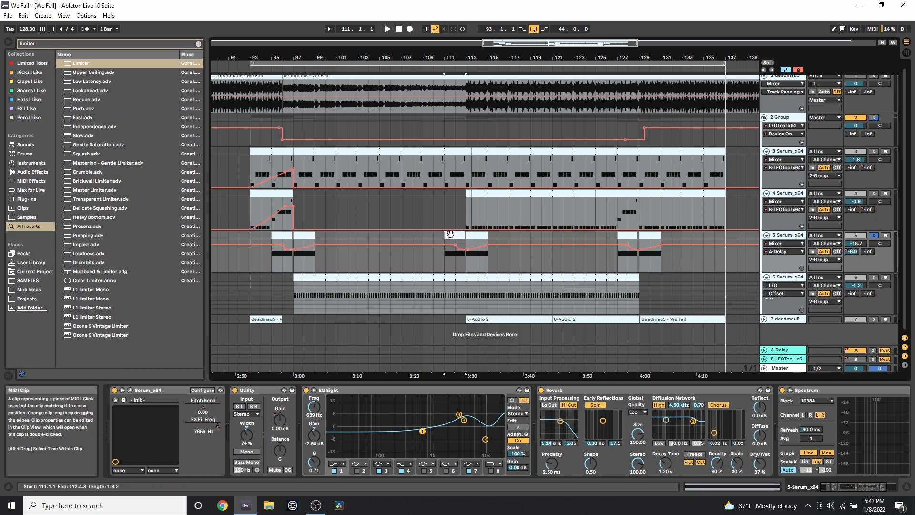
{"action": "left_click", "coordinate": [442, 263]}
{"action": "key", "text": "space"}
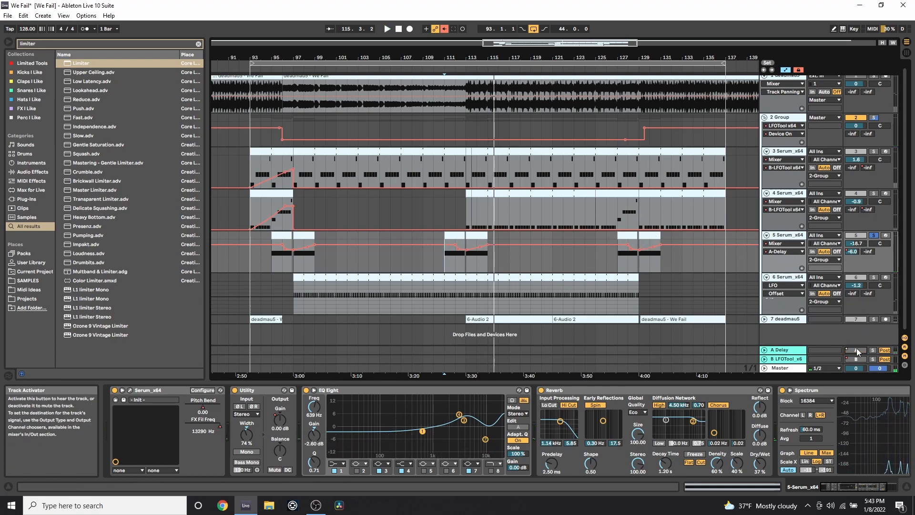
- Replay track 5 from bar 111 with return track A switched off, then re-enable the overridden automation
{"action": "key", "text": "space"}
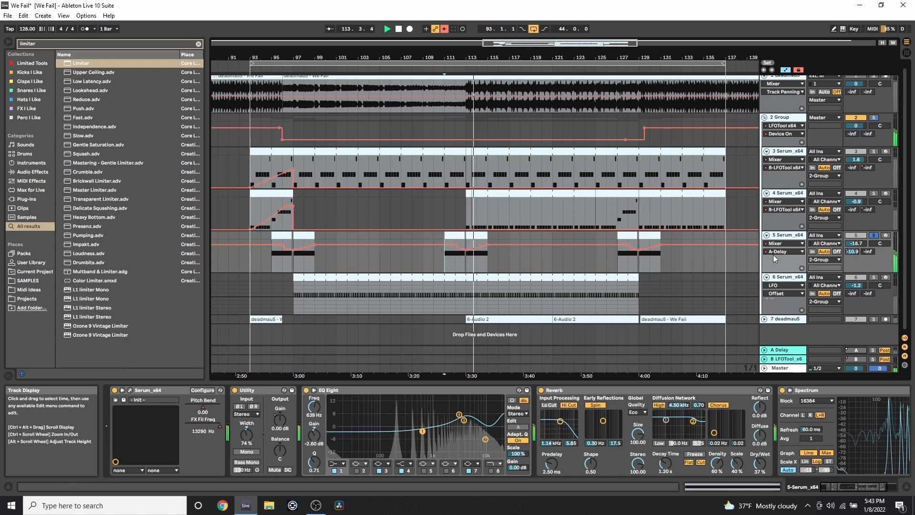
{"action": "key", "text": "space"}
{"action": "left_click", "coordinate": [445, 29]}
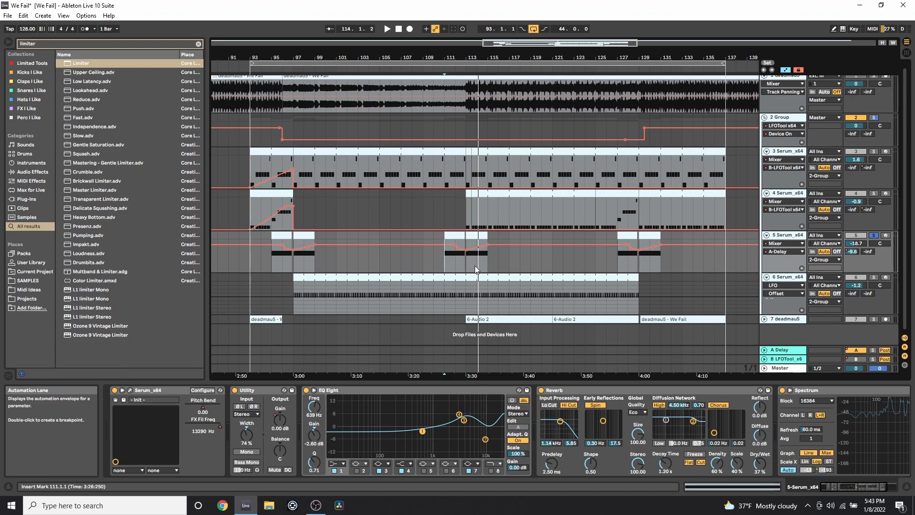
- Open track 5's Serum window and show oscillator A's unison detune automation (A UniDet) on the track's lane
{"action": "left_click", "coordinate": [474, 236]}
{"action": "left_click", "coordinate": [129, 389]}
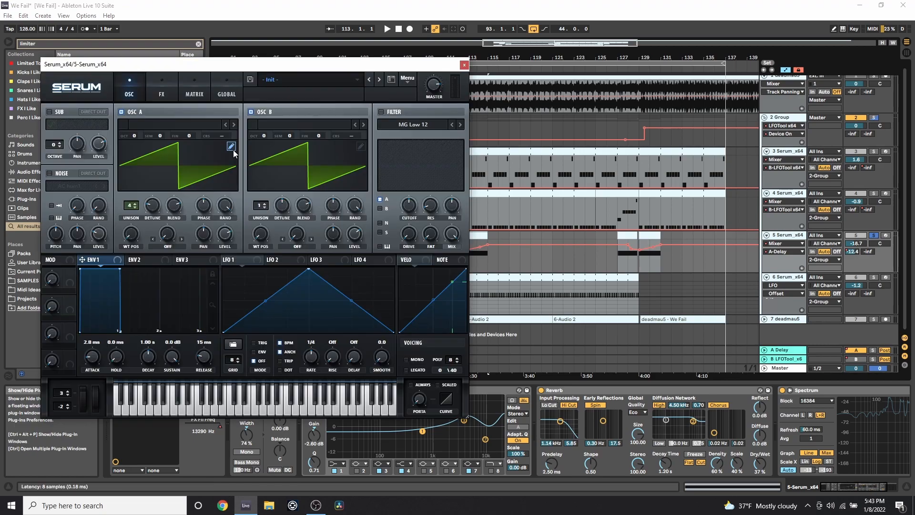
{"action": "left_click_drag", "start_coordinate": [501, 58], "coordinate": [538, 60]}
{"action": "left_click", "coordinate": [133, 208]}
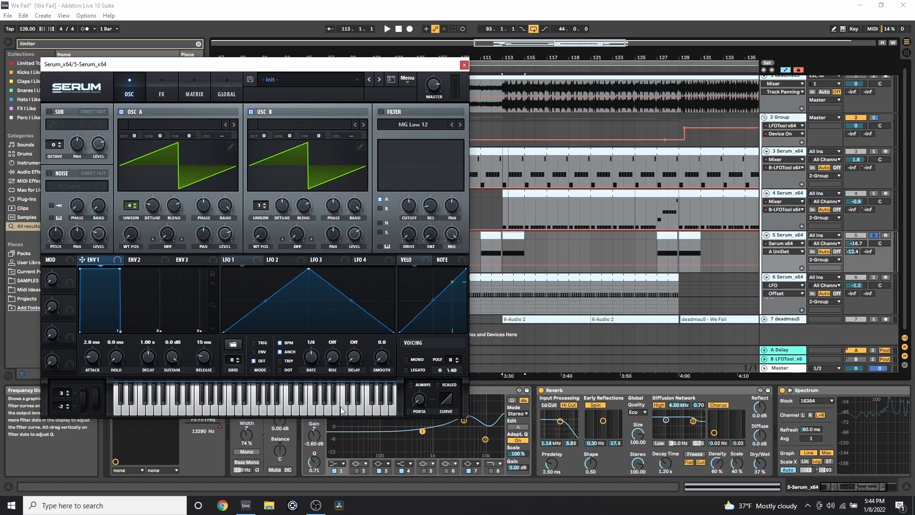
- Examine the distortion and filter on Serum's FX page, show the FX Fil Freq automation, and close the plug-in window
{"action": "left_click", "coordinate": [162, 93]}
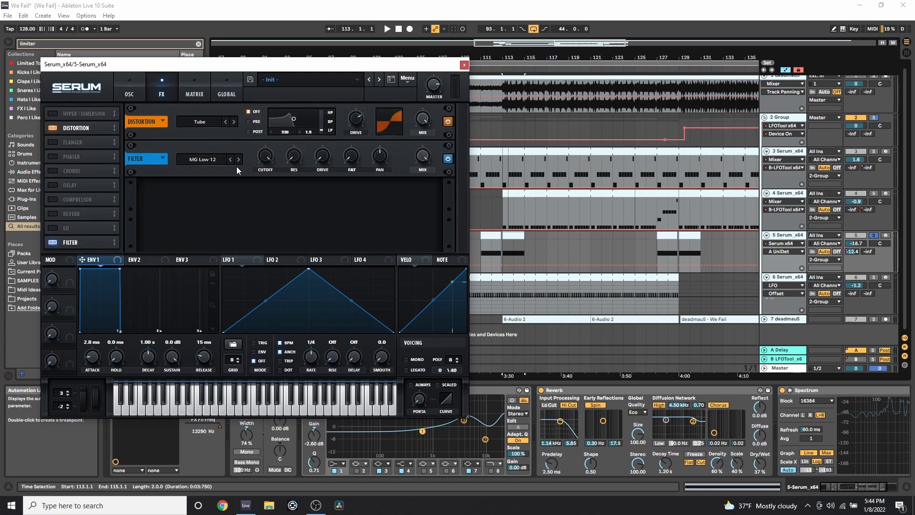
{"action": "left_click", "coordinate": [464, 64]}
{"action": "left_click", "coordinate": [444, 29]}
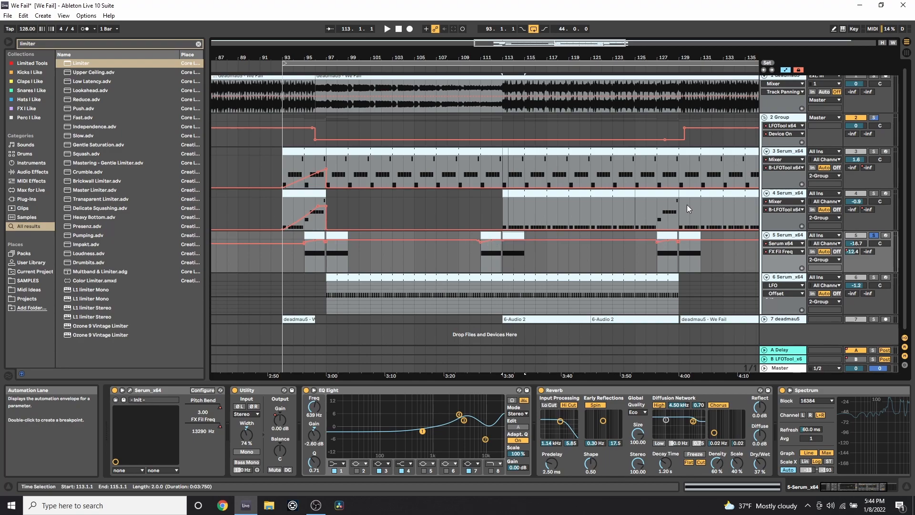
- Listen to track 5's filter movement from bar 111 and show the Utility's Gain automation on the lane
{"action": "left_click", "coordinate": [495, 235]}
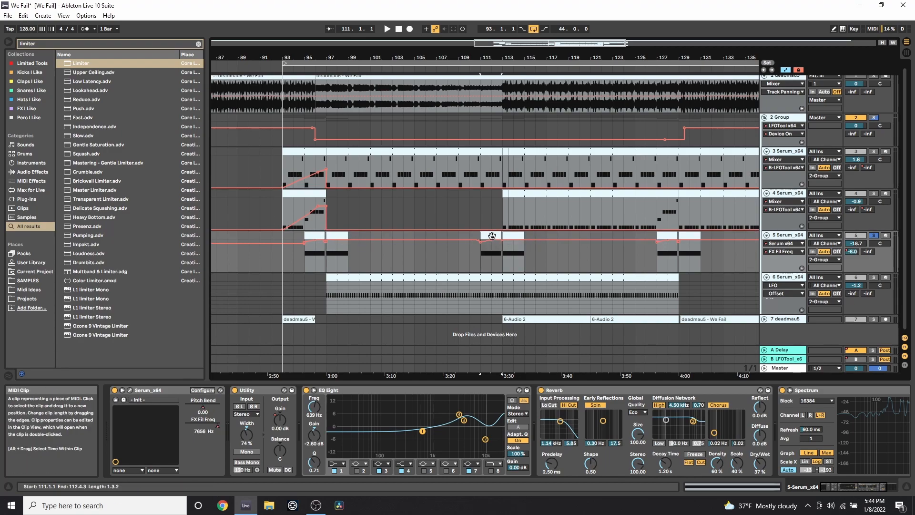
{"action": "key", "text": "space"}
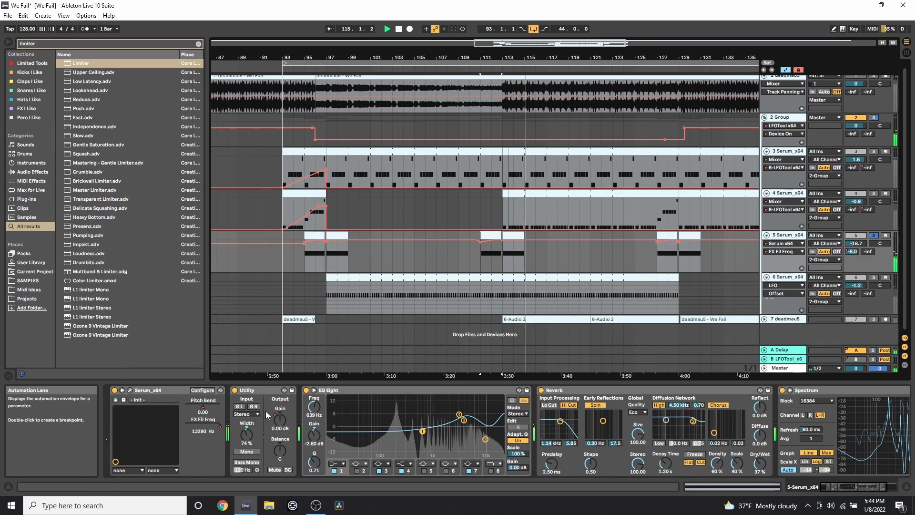
{"action": "left_click", "coordinate": [281, 424]}
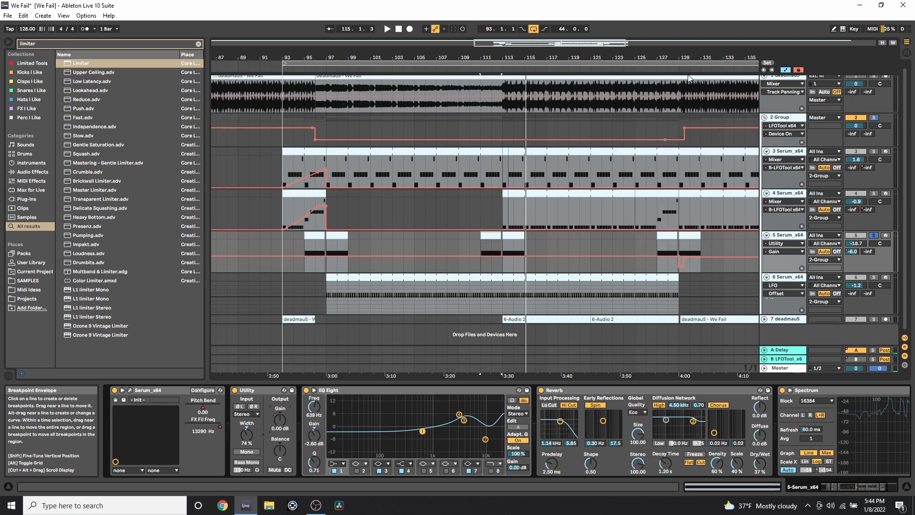
- Inspect track 5's clip gap at bar 129 without automation lanes, and look over its EQ Eight and Reverb settings
{"action": "left_click_drag", "start_coordinate": [693, 58], "coordinate": [642, 102]}
{"action": "key", "text": "a"}
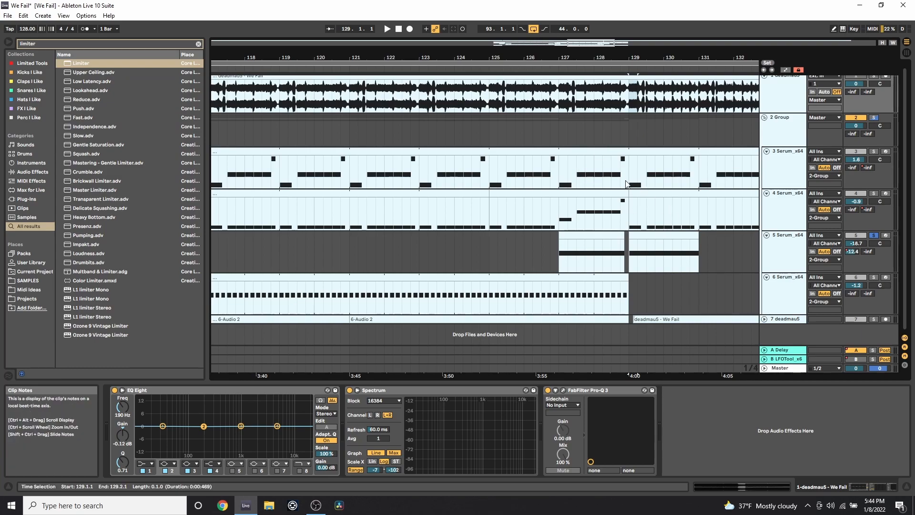
{"action": "left_click_drag", "start_coordinate": [627, 178], "coordinate": [641, 177]}
{"action": "left_click", "coordinate": [638, 242]}
{"action": "left_click", "coordinate": [341, 391]}
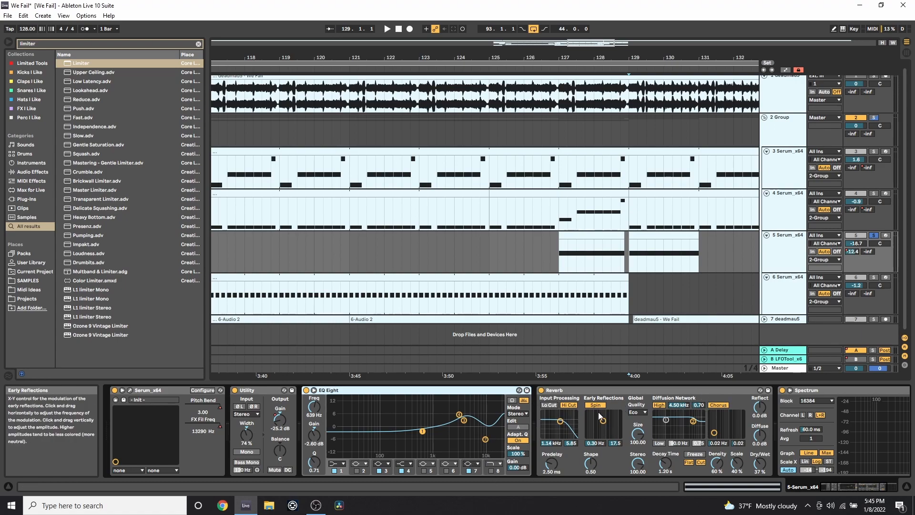
{"action": "left_click_drag", "start_coordinate": [502, 57], "coordinate": [502, 14]}
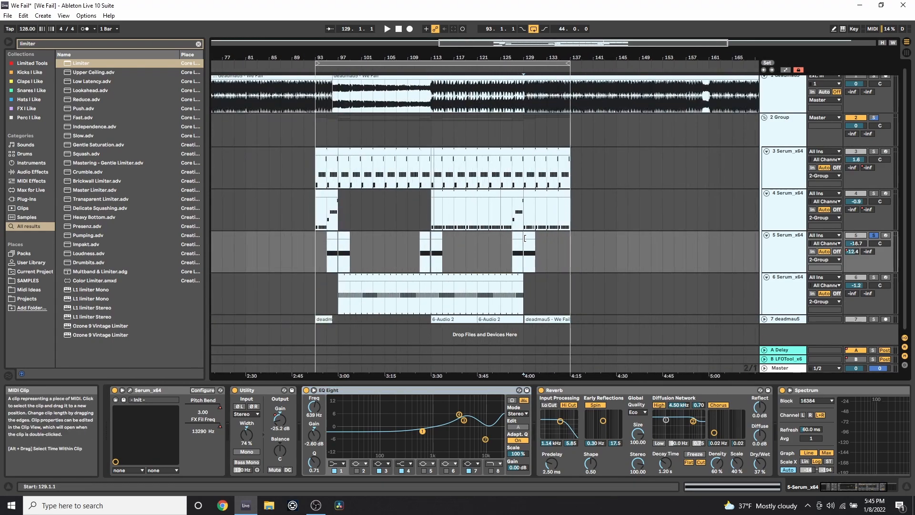
- Solo Serum tracks 3 and 4 together with track 5 and listen from bar 127
{"action": "left_click", "coordinate": [874, 193]}
{"action": "left_click", "coordinate": [874, 151]}
{"action": "left_click", "coordinate": [513, 184]}
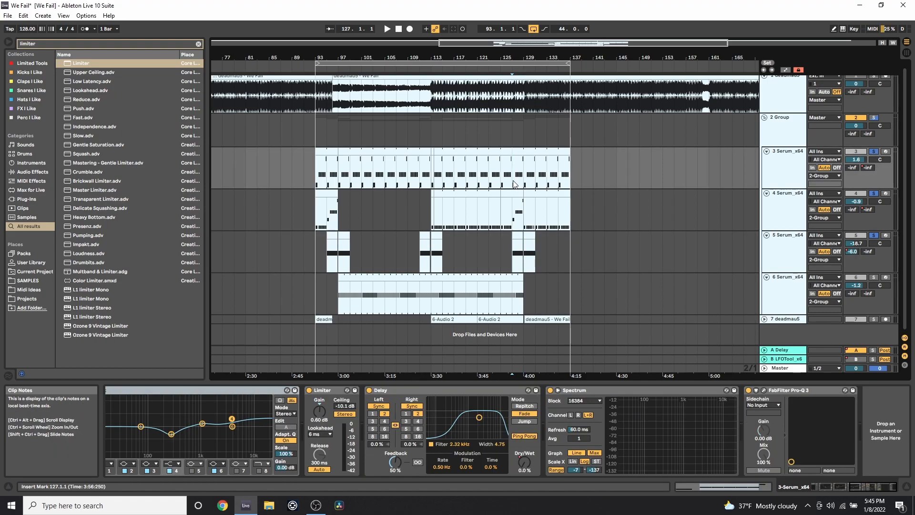
{"action": "key", "text": "space"}
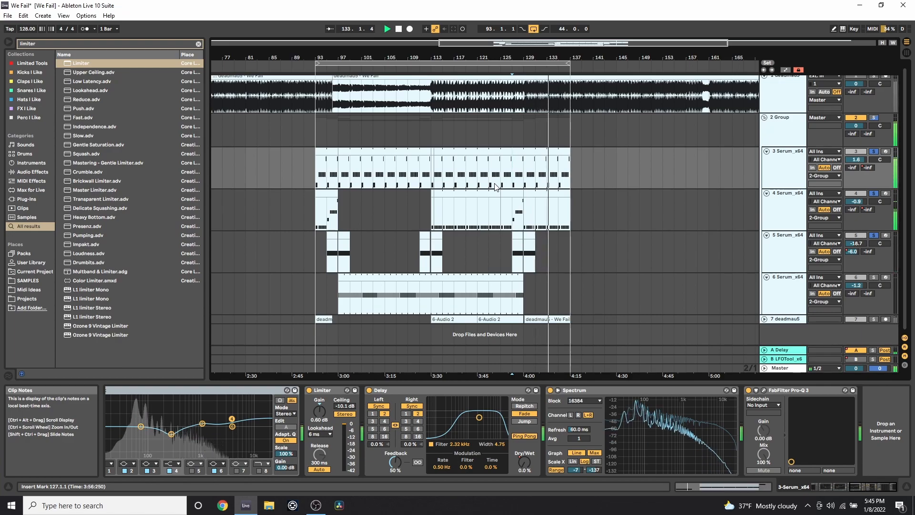
{"action": "key", "text": "space"}
- Solo only the track 6 Serum and open its MIDI clip to examine the repeated notes up close
{"action": "left_click", "coordinate": [874, 277]}
{"action": "left_click", "coordinate": [428, 274]}
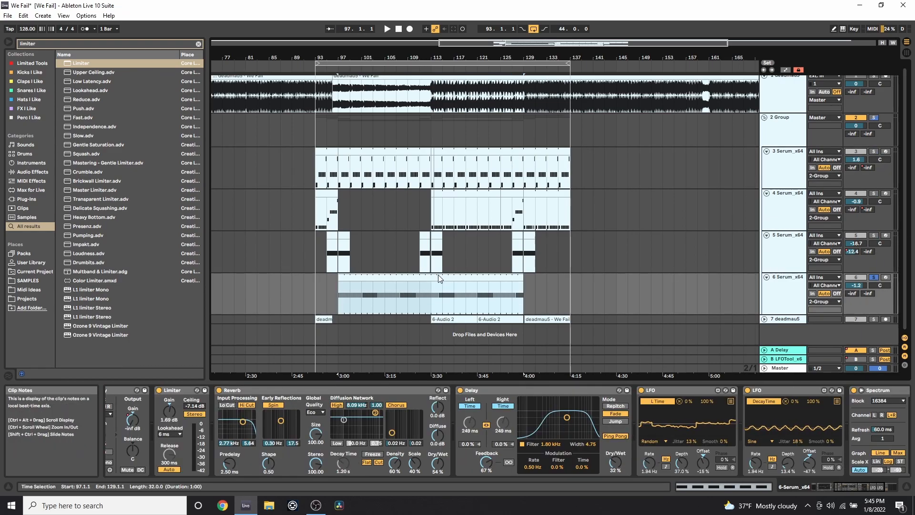
{"action": "left_click", "coordinate": [384, 299]}
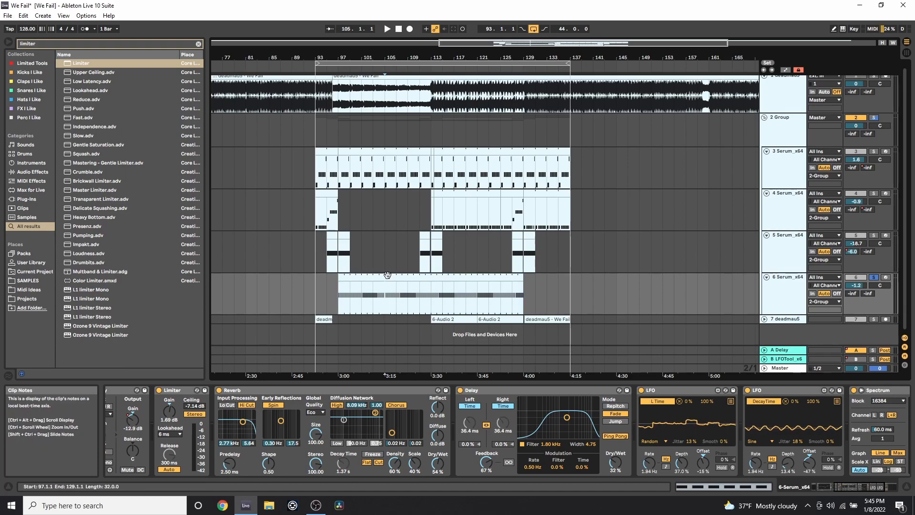
{"action": "left_click", "coordinate": [387, 275]}
{"action": "left_click", "coordinate": [749, 485]}
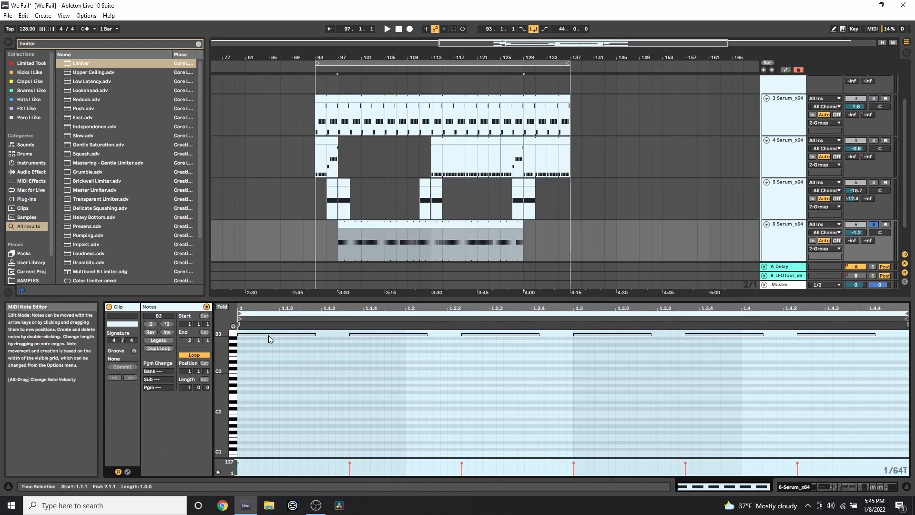
{"action": "left_click_drag", "start_coordinate": [222, 340], "coordinate": [262, 401]}
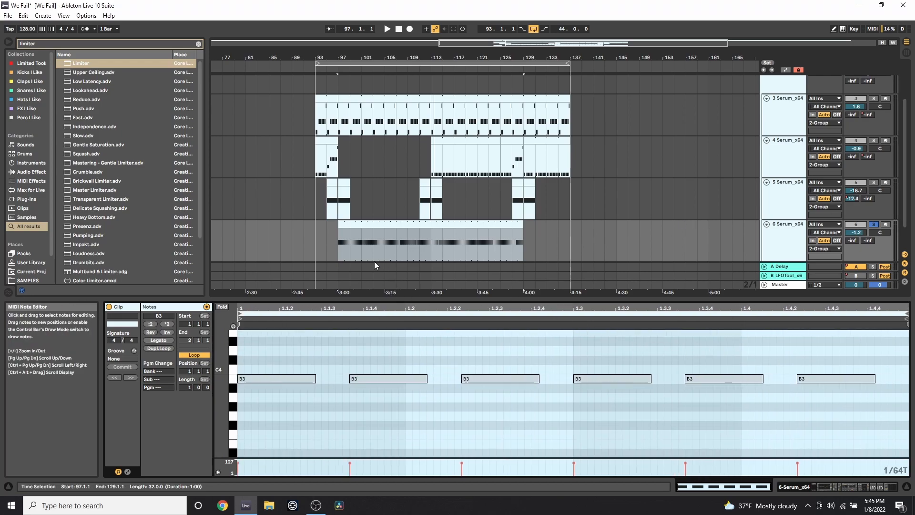
- Return to track 6's device chain and open its Serum window to examine the oscillators, filter and ENV 2 settings
{"action": "left_click", "coordinate": [842, 486]}
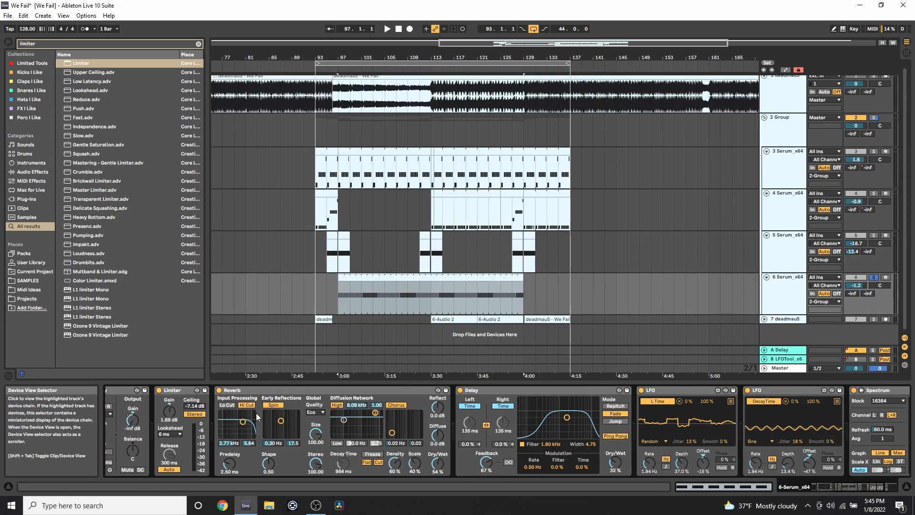
{"action": "scroll", "coordinate": [809, 419], "scroll_direction": "up", "scroll_amount": 5}
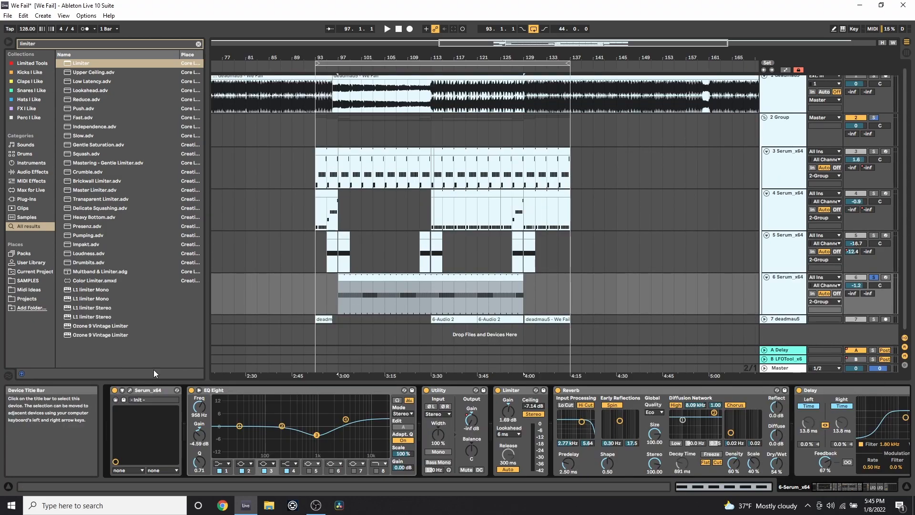
{"action": "left_click", "coordinate": [129, 389]}
{"action": "left_click_drag", "start_coordinate": [518, 98], "coordinate": [324, 86]}
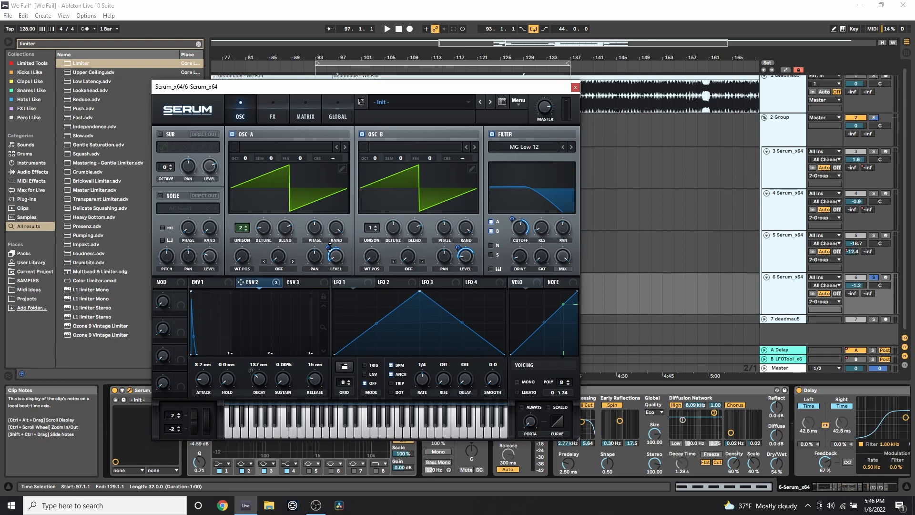
{"action": "left_click_drag", "start_coordinate": [505, 87], "coordinate": [279, 10]}
- Play track 6 from bar 103 while examining Serum's FX page, then close the plug-in window and stop playback
{"action": "left_click", "coordinate": [377, 289]}
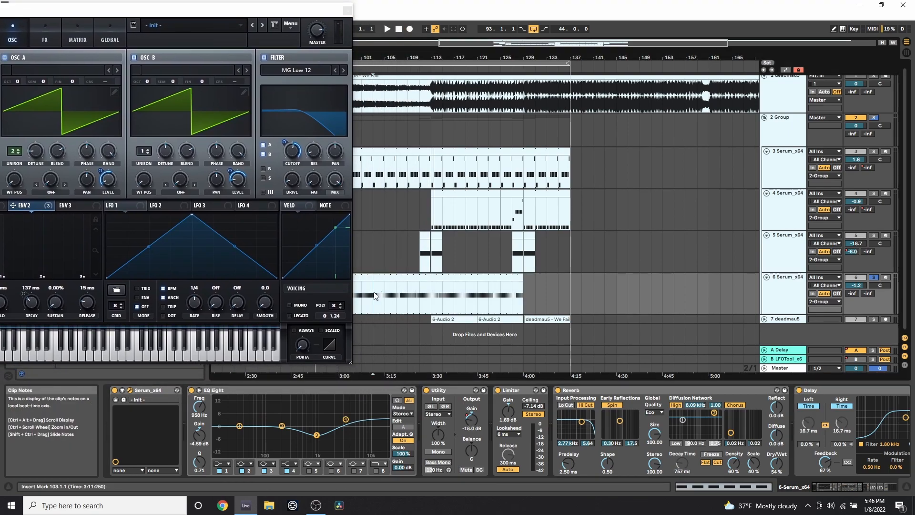
{"action": "key", "text": "space"}
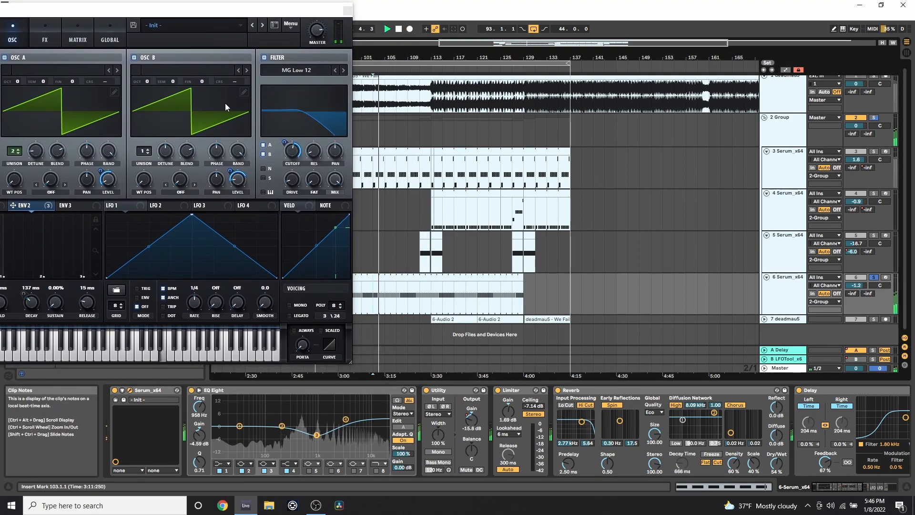
{"action": "left_click_drag", "start_coordinate": [179, 17], "coordinate": [274, 42]}
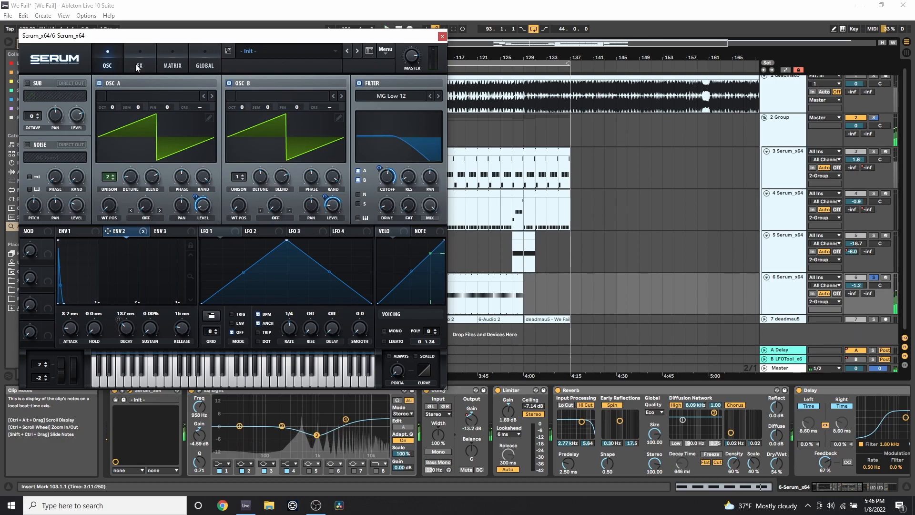
{"action": "left_click", "coordinate": [140, 65]}
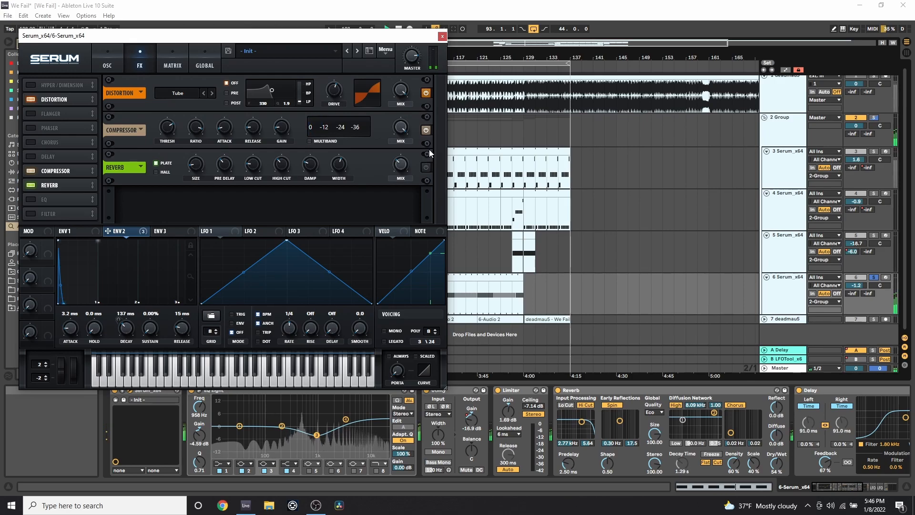
{"action": "left_click", "coordinate": [443, 36]}
{"action": "key", "text": "space"}
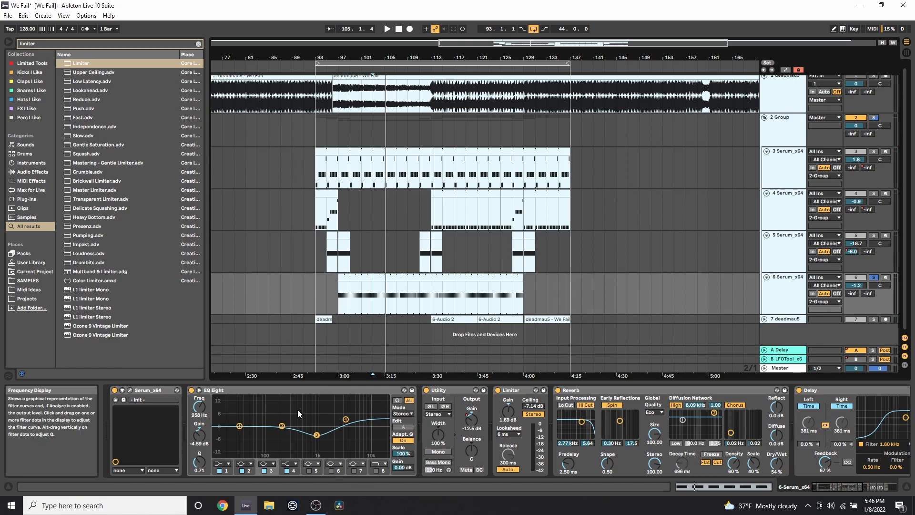
- Show track 6's Utility Gain automation and compare the layer's level by listening from bar 105 and bar 111
{"action": "key", "text": "a"}
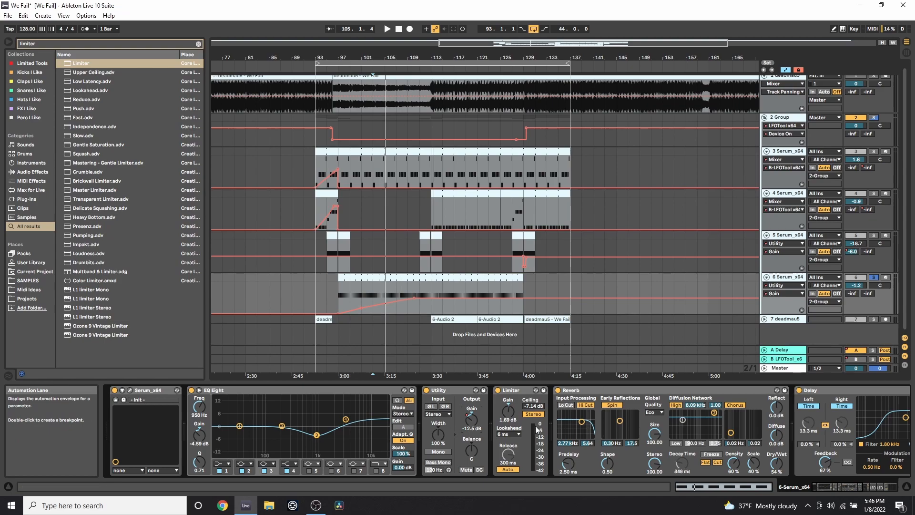
{"action": "left_click", "coordinate": [383, 294]}
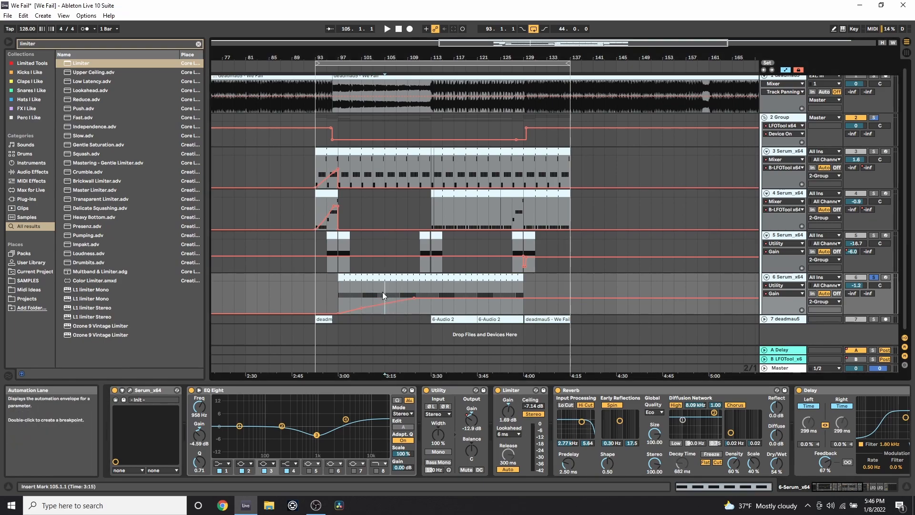
{"action": "key", "text": "space"}
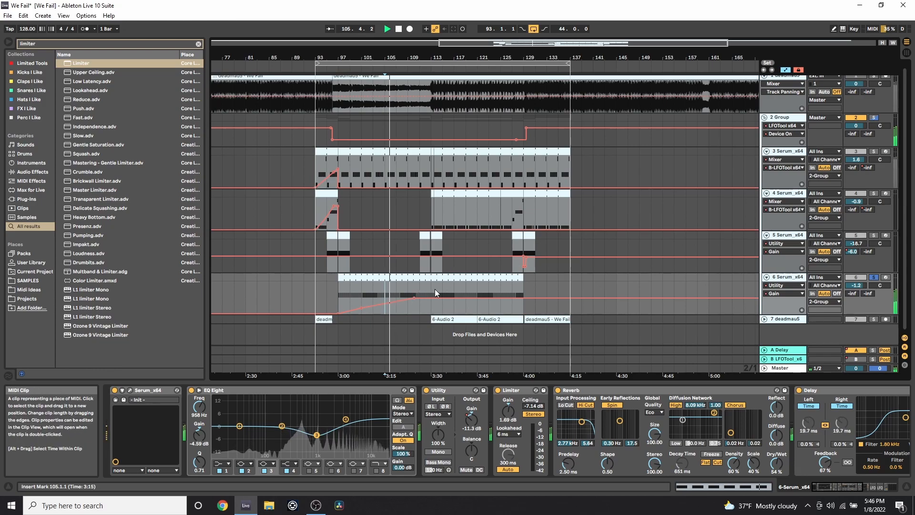
{"action": "left_click", "coordinate": [421, 290]}
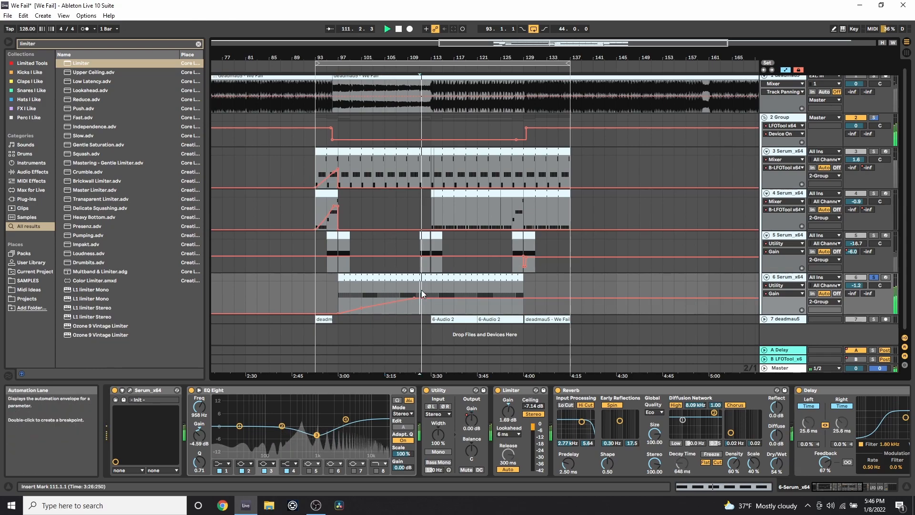
{"action": "key", "text": "space"}
- Review the Reverb, Delay and two LFO devices further along track 6's device chain
{"action": "left_click", "coordinate": [845, 486]}
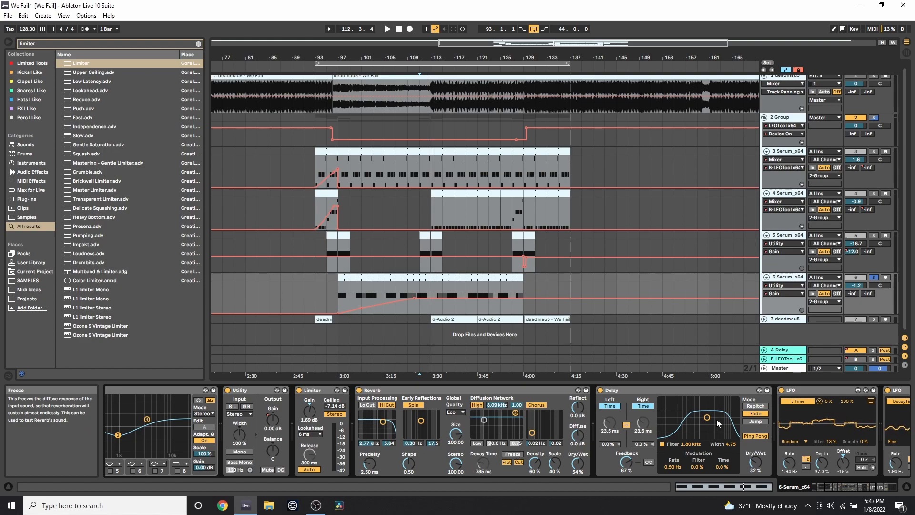
{"action": "left_click", "coordinate": [853, 485]}
{"action": "left_click_drag", "start_coordinate": [853, 484], "coordinate": [835, 479]}
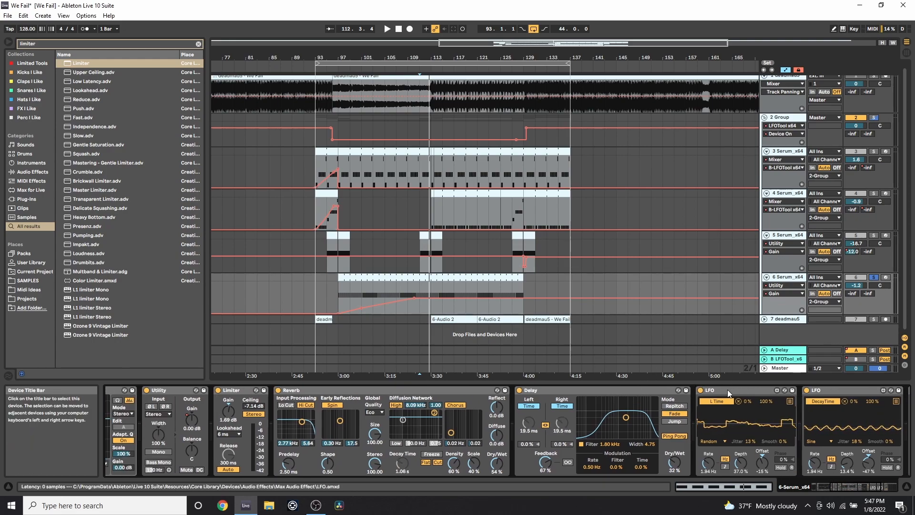
- Show where the LFO sits among the Max for Live audio effects and examine the first LFO's mapping to the Delay time
{"action": "left_click", "coordinate": [36, 190]}
{"action": "left_click", "coordinate": [198, 44]}
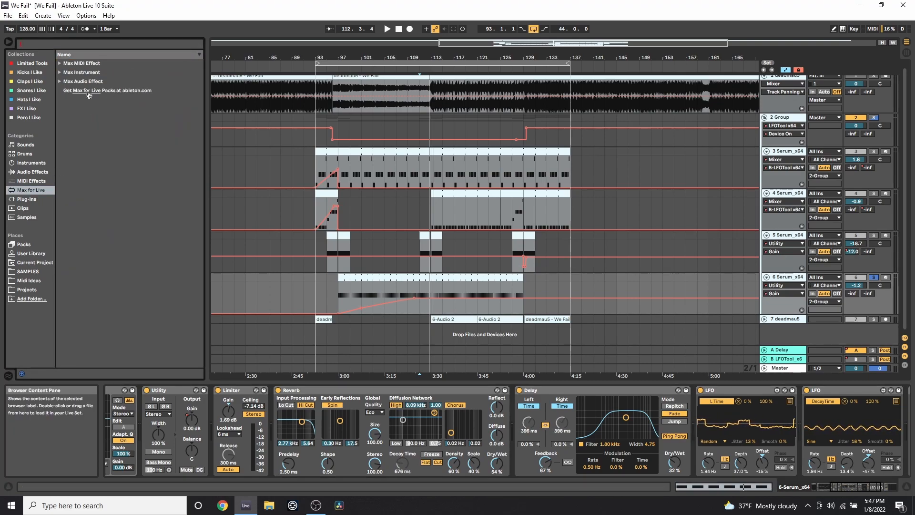
{"action": "left_click", "coordinate": [59, 82]}
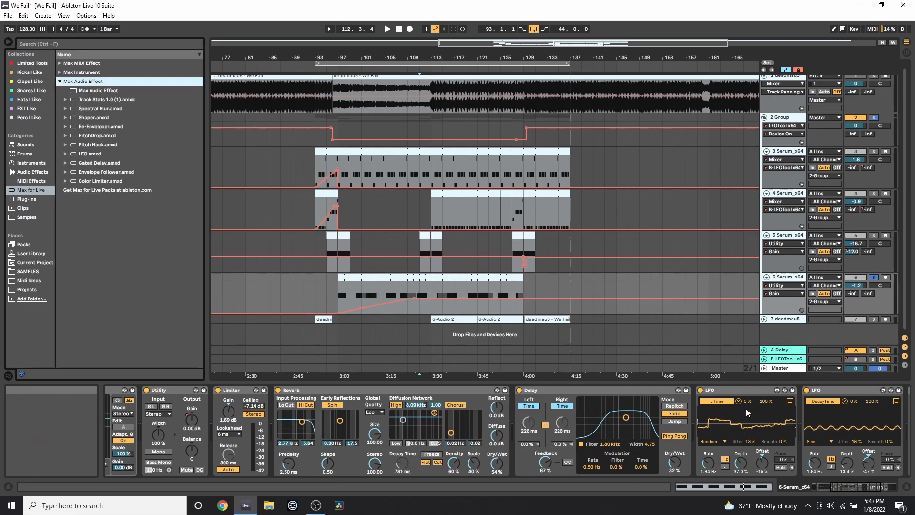
{"action": "left_click", "coordinate": [719, 391]}
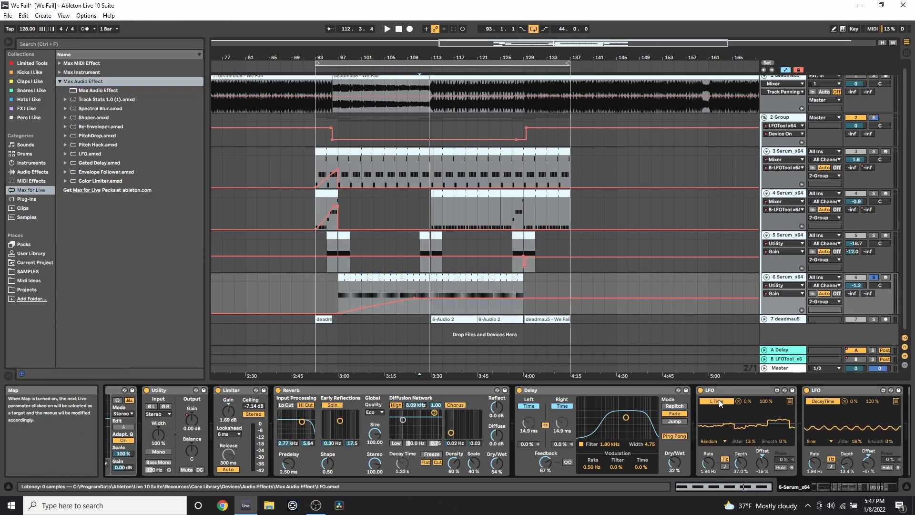
{"action": "left_click", "coordinate": [563, 421]}
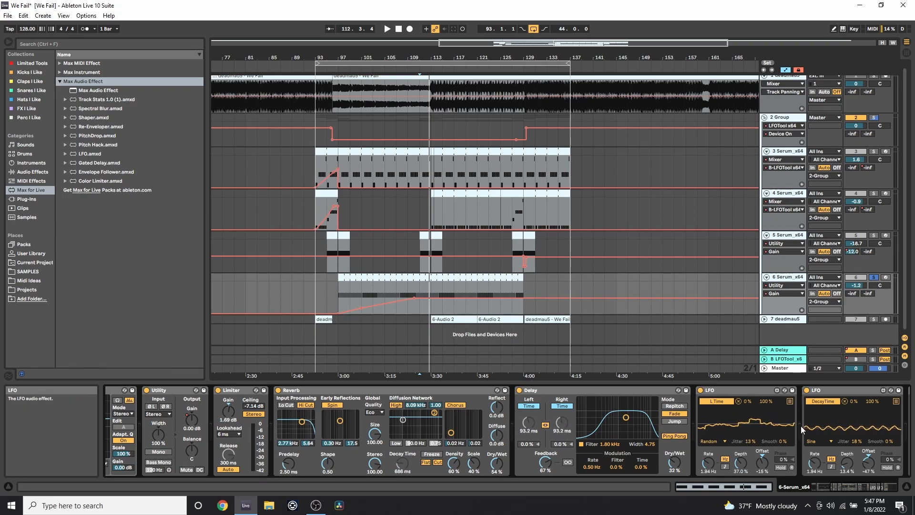
- Demonstrate how the first LFO's Depth moves the Delay time by raising and lowering it, leaving Depth at 29.1 %
{"action": "left_click", "coordinate": [708, 464]}
{"action": "left_click_drag", "start_coordinate": [743, 464], "coordinate": [744, 422]}
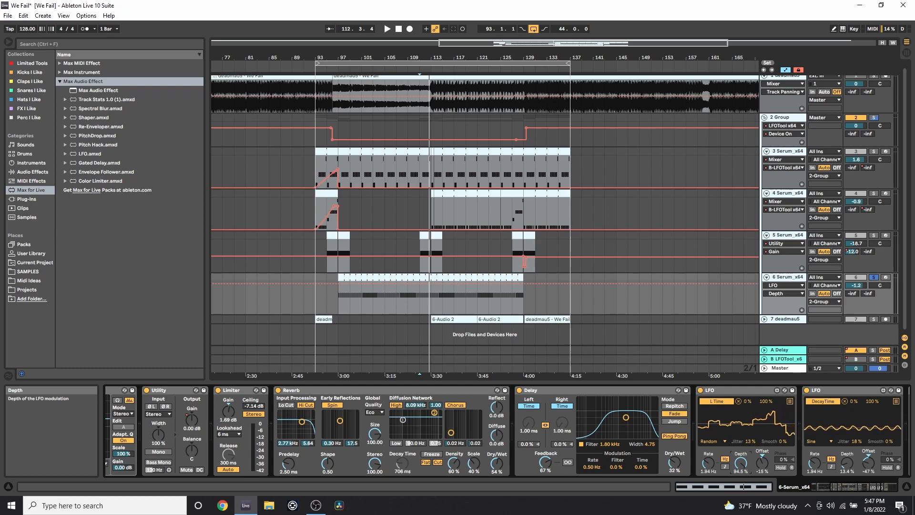
{"action": "left_click", "coordinate": [529, 424]}
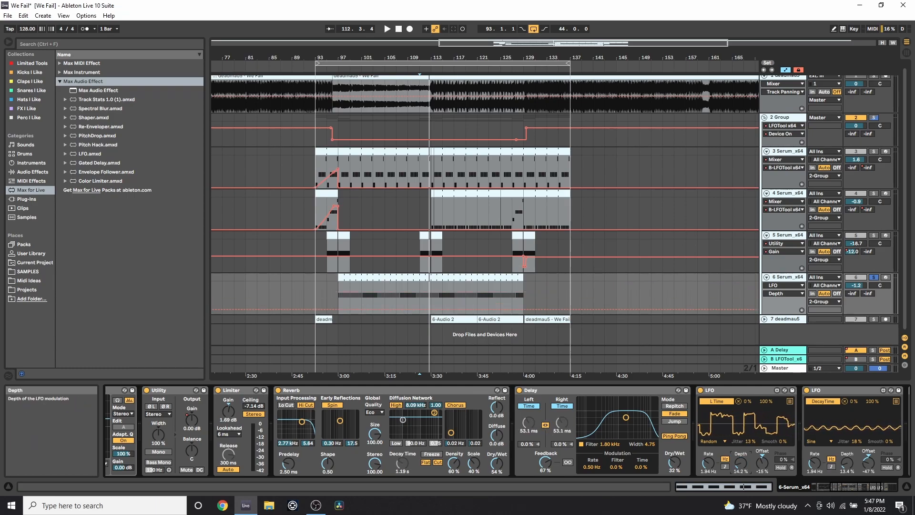
{"action": "left_click_drag", "start_coordinate": [740, 462], "coordinate": [740, 509]}
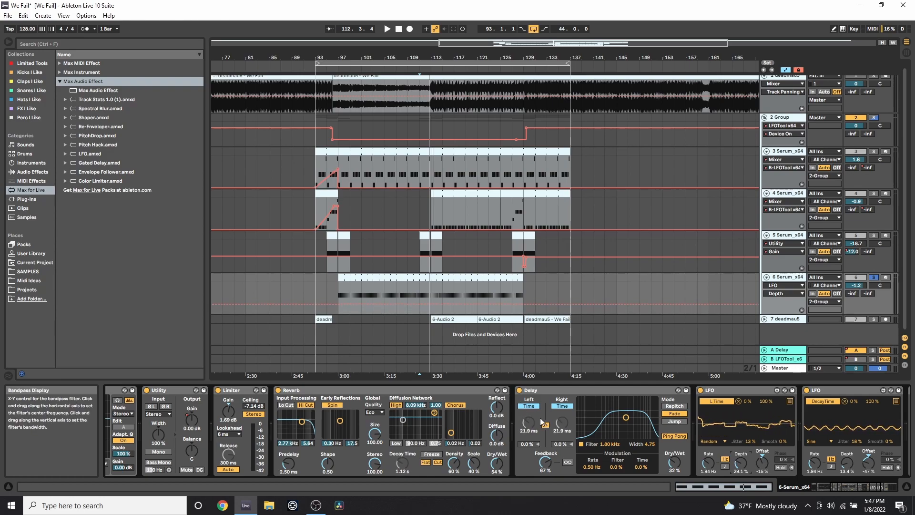
{"action": "left_click", "coordinate": [556, 432]}
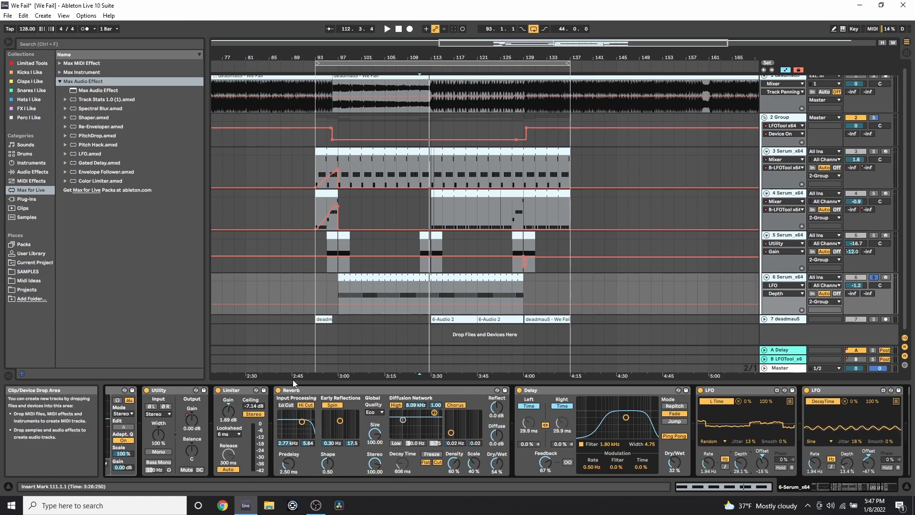
- Listen to track 6 from bar 107 with the Reverb bypassed, and reactivate the Reverb after stopping playback
{"action": "left_click", "coordinate": [391, 289]}
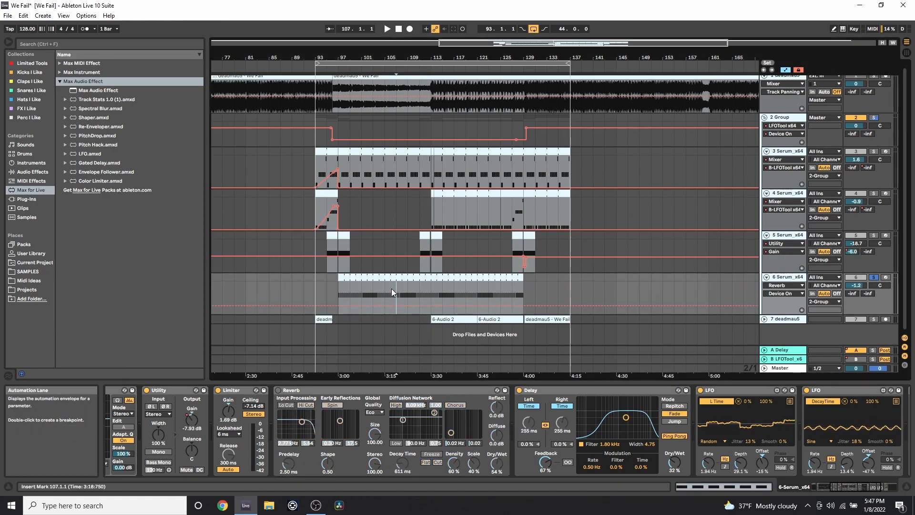
{"action": "key", "text": "space"}
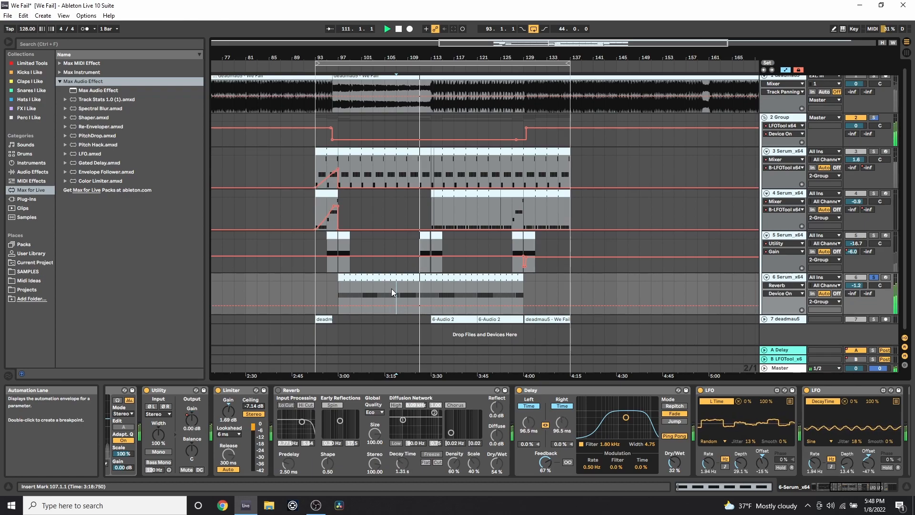
{"action": "key", "text": "space"}
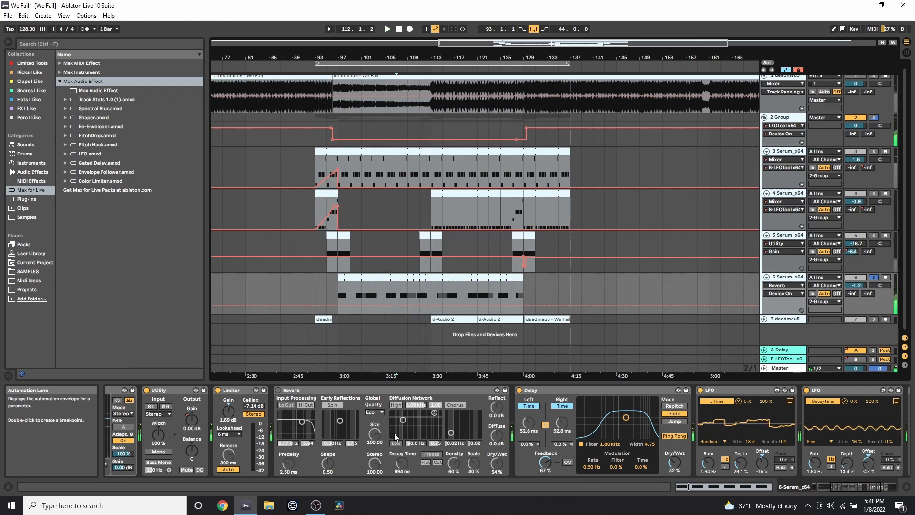
{"action": "left_click", "coordinate": [278, 390]}
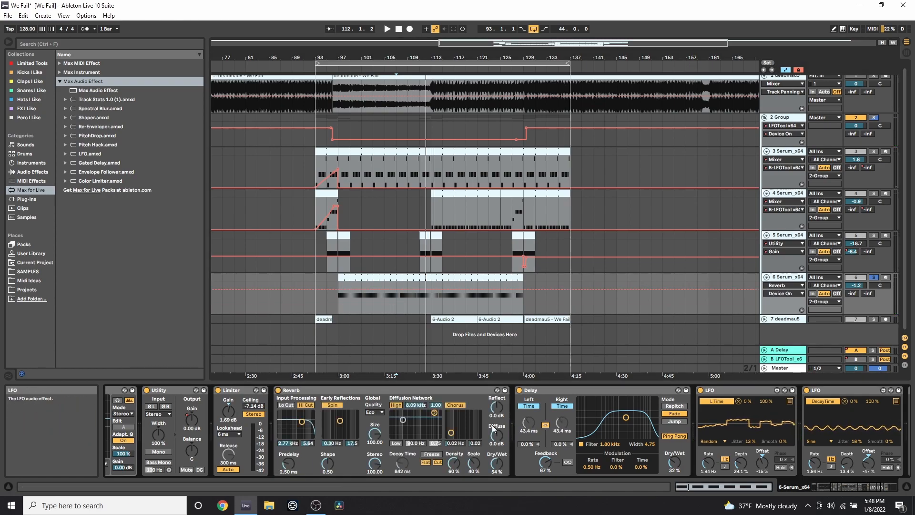
- Point out the Reverb's modulated Decay Time, bypass the Delay, and listen to track 6 from bar 109
{"action": "left_click", "coordinate": [405, 465]}
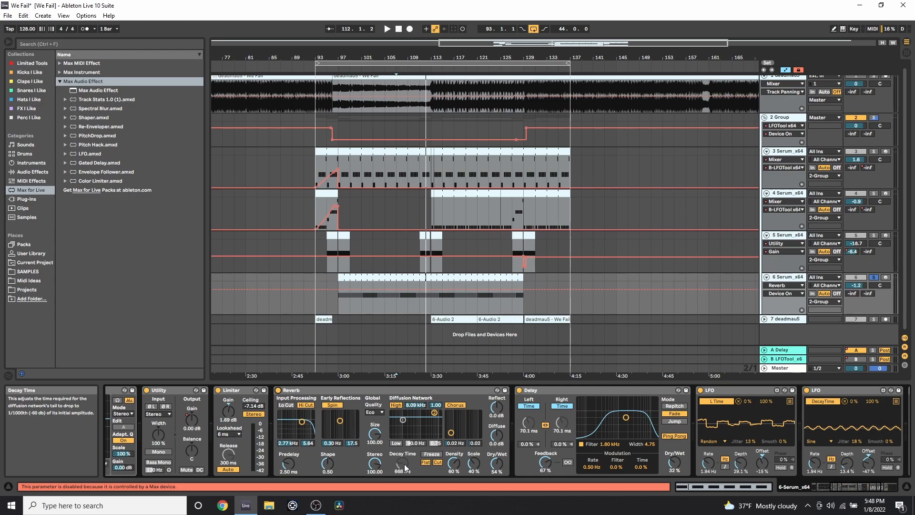
{"action": "left_click", "coordinate": [519, 389]}
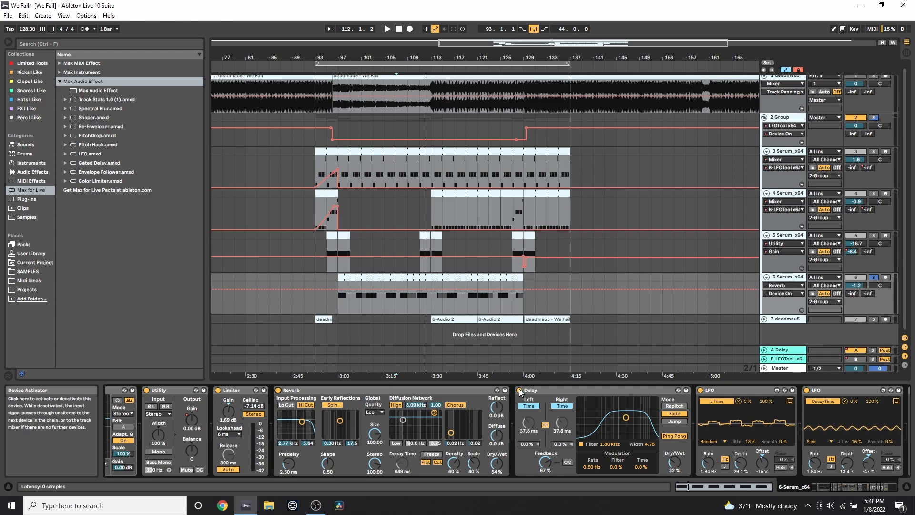
{"action": "left_click", "coordinate": [407, 291]}
{"action": "key", "text": "space"}
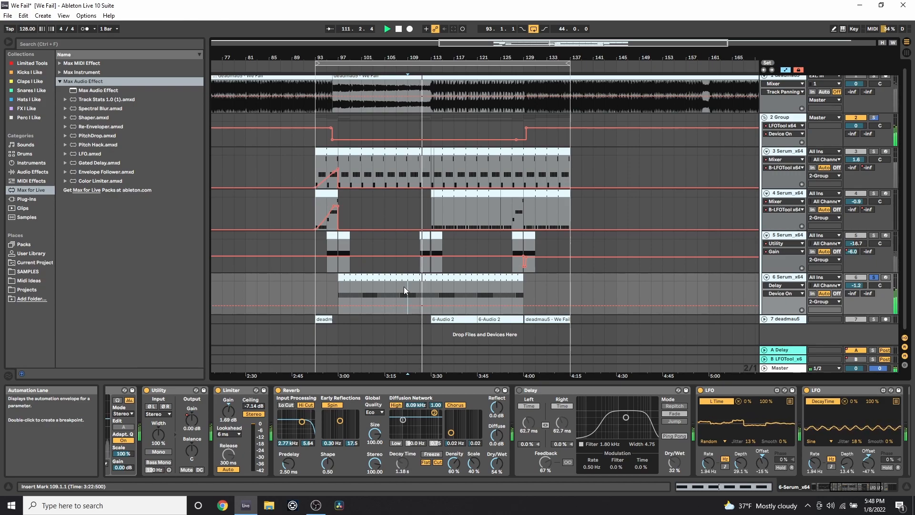
{"action": "key", "text": "space"}
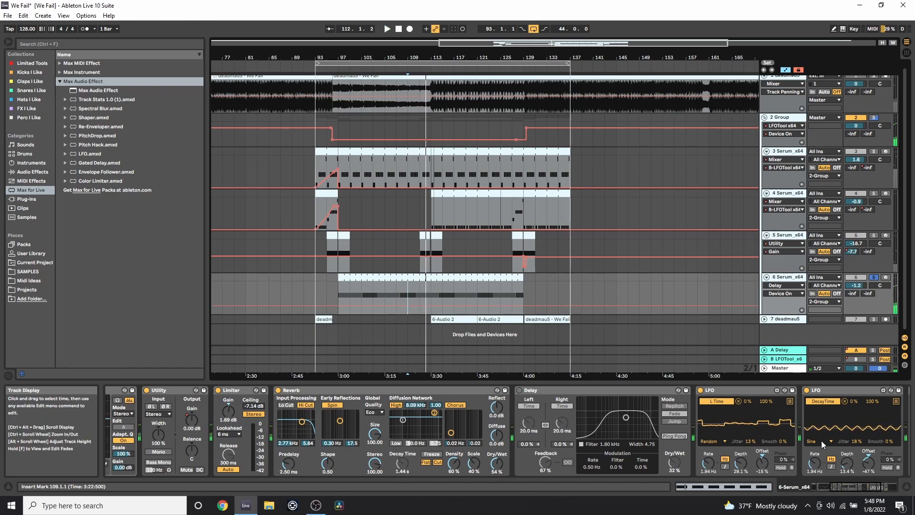
- Set the second LFO's shape to Random and its Jitter to 52 %, playing track 6 from bar 109 after each change
{"action": "left_click", "coordinate": [830, 441]}
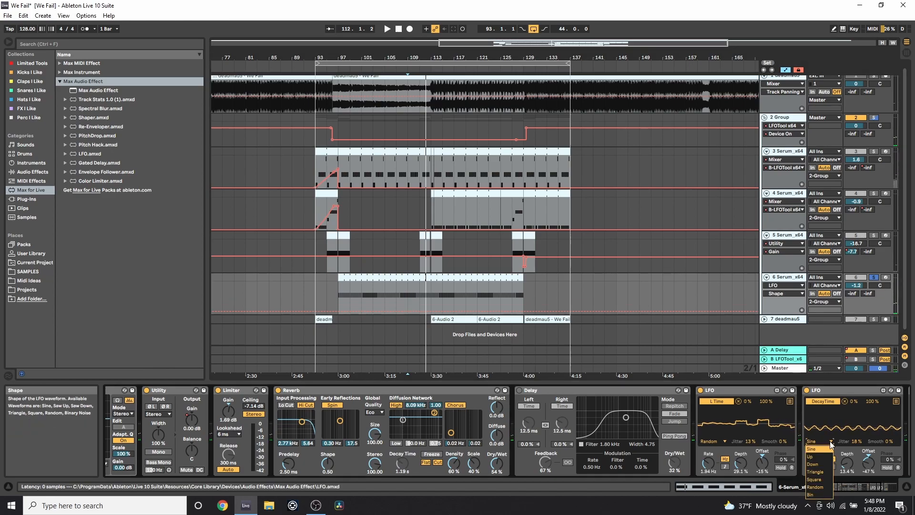
{"action": "left_click", "coordinate": [816, 487]}
{"action": "key", "text": "space"}
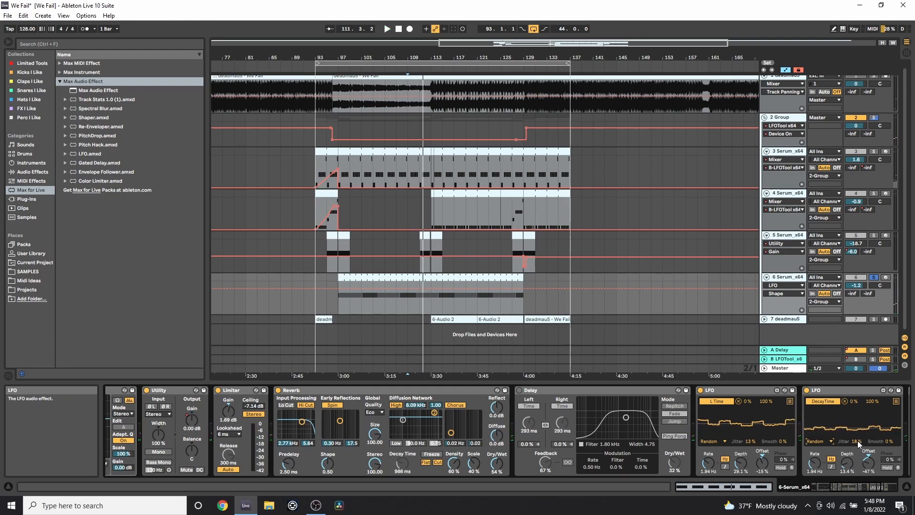
{"action": "left_click_drag", "start_coordinate": [845, 439], "coordinate": [844, 431]}
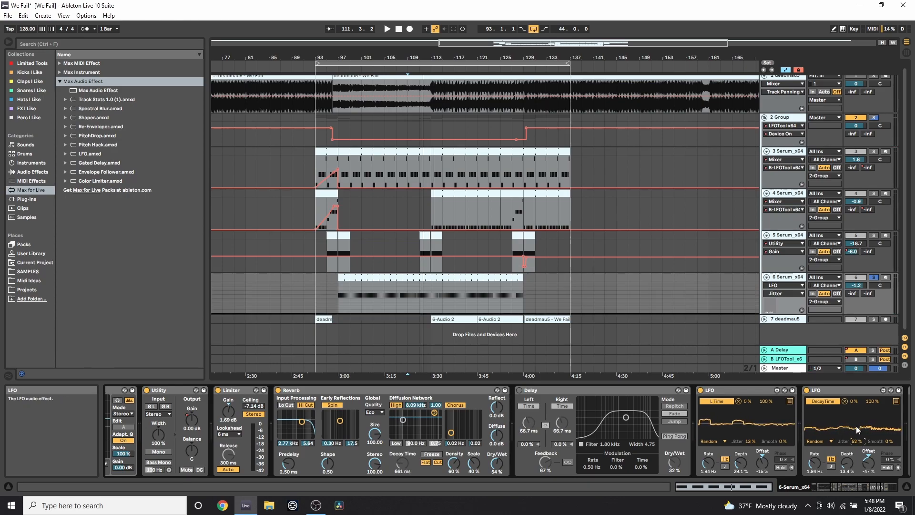
{"action": "key", "text": "space"}
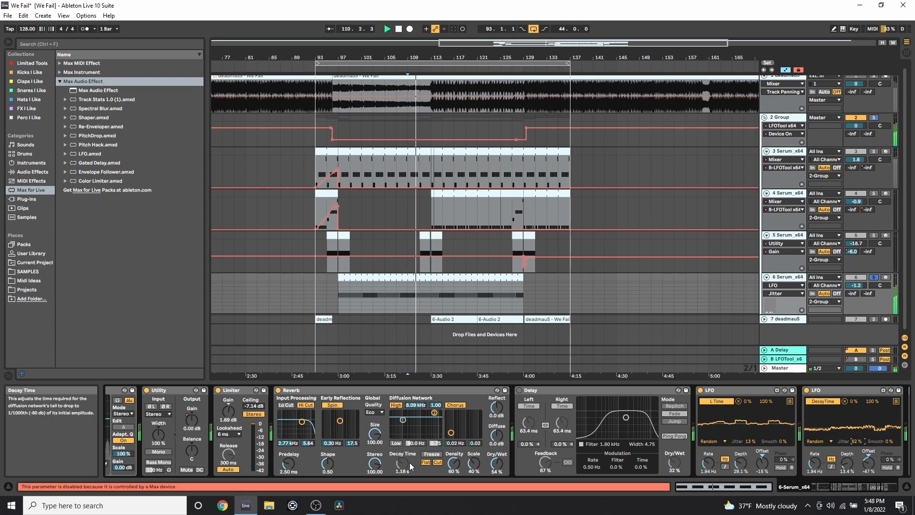
{"action": "key", "text": "space"}
- Reactivate the Delay, play track 6 from bar 109 and hide the automation lanes
{"action": "left_click", "coordinate": [519, 391]}
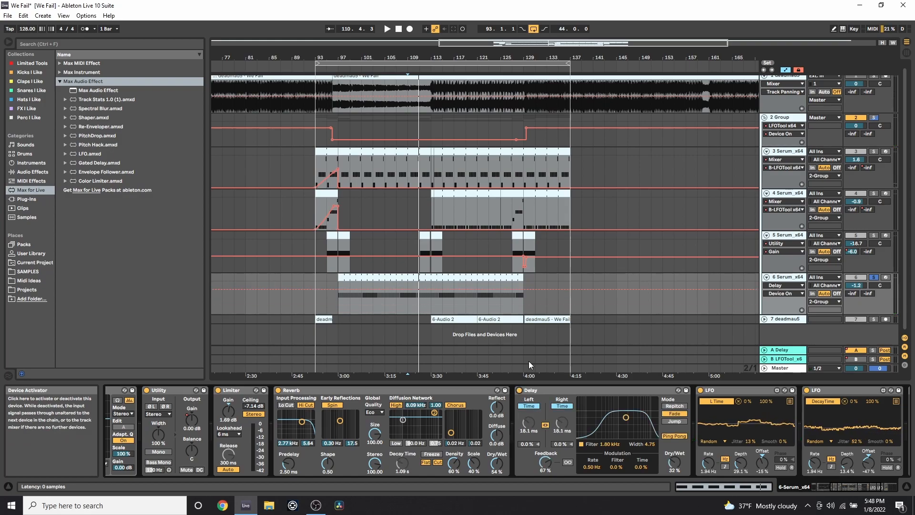
{"action": "key", "text": "space"}
{"action": "key", "text": "a"}
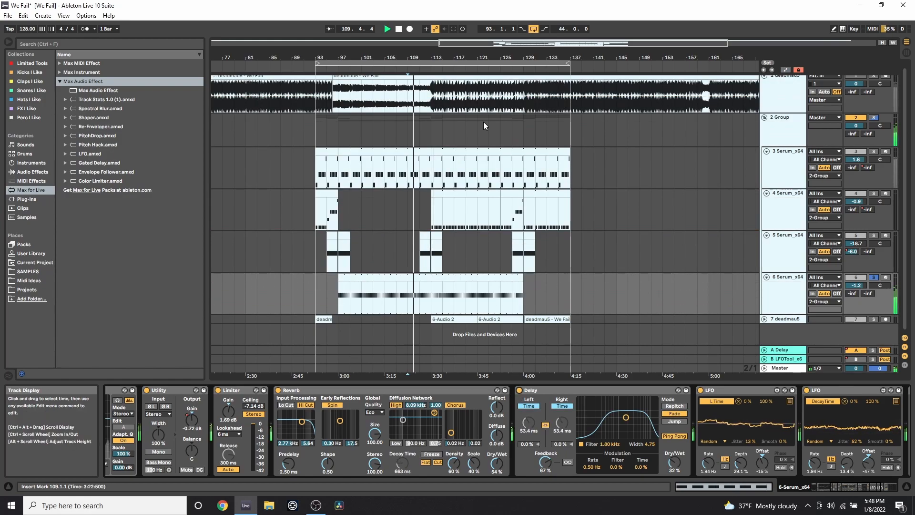
- Unfold track 7 and examine its audio clips from bar 113 onward against the original song and the Serum layers
{"action": "left_click_drag", "start_coordinate": [437, 57], "coordinate": [437, 45]}
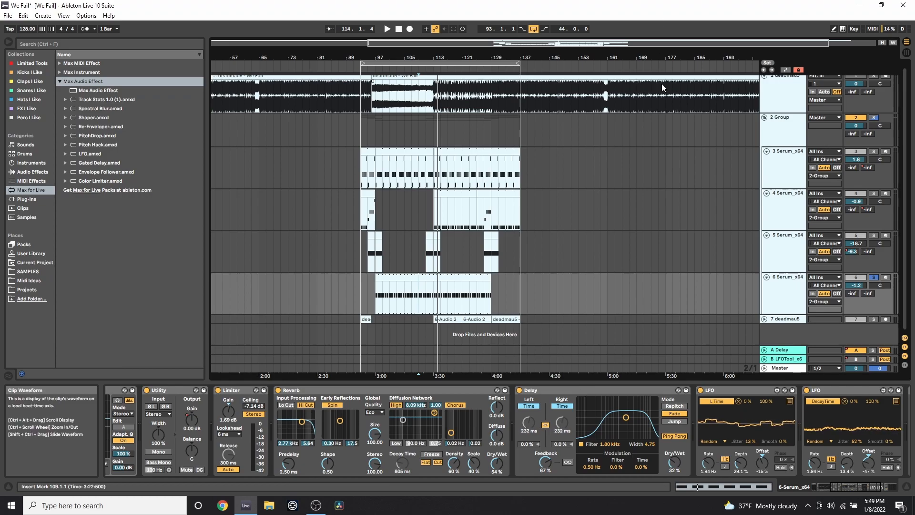
{"action": "left_click", "coordinate": [764, 319]}
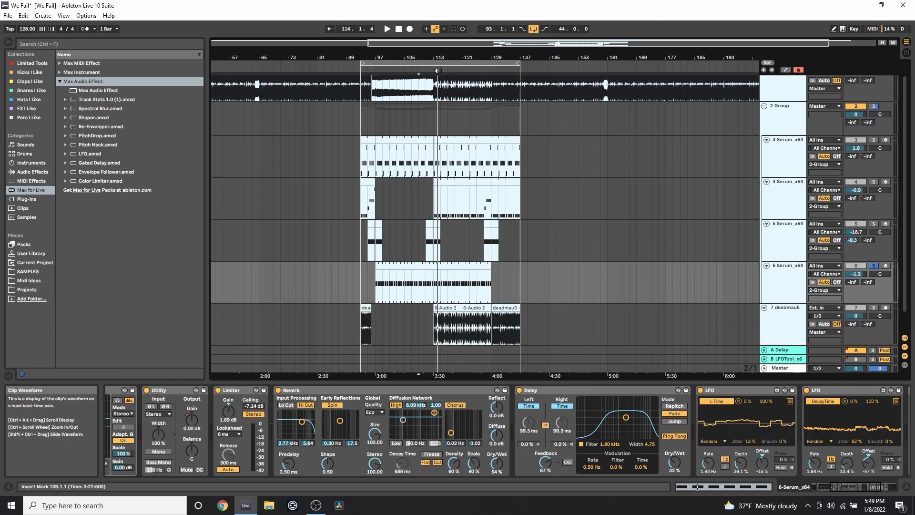
{"action": "left_click_drag", "start_coordinate": [433, 58], "coordinate": [385, 100]}
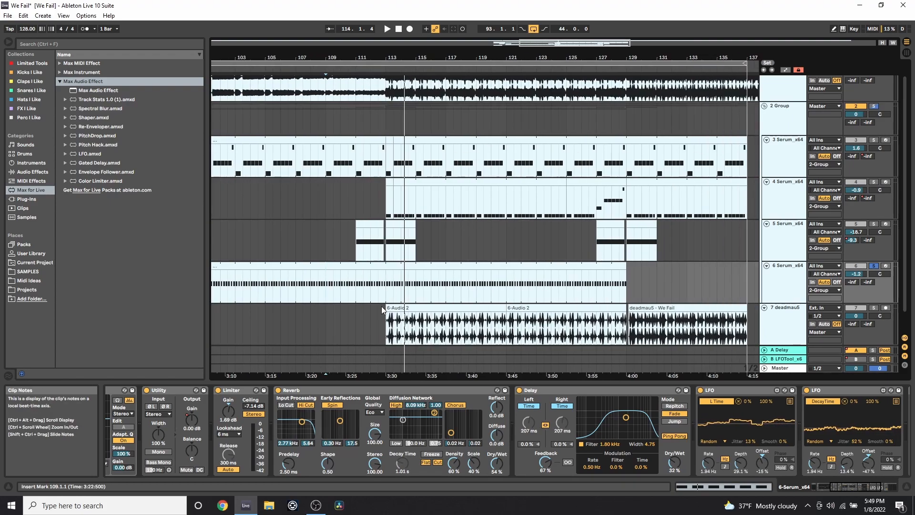
{"action": "scroll", "coordinate": [389, 160], "scroll_direction": "up", "scroll_amount": 1}
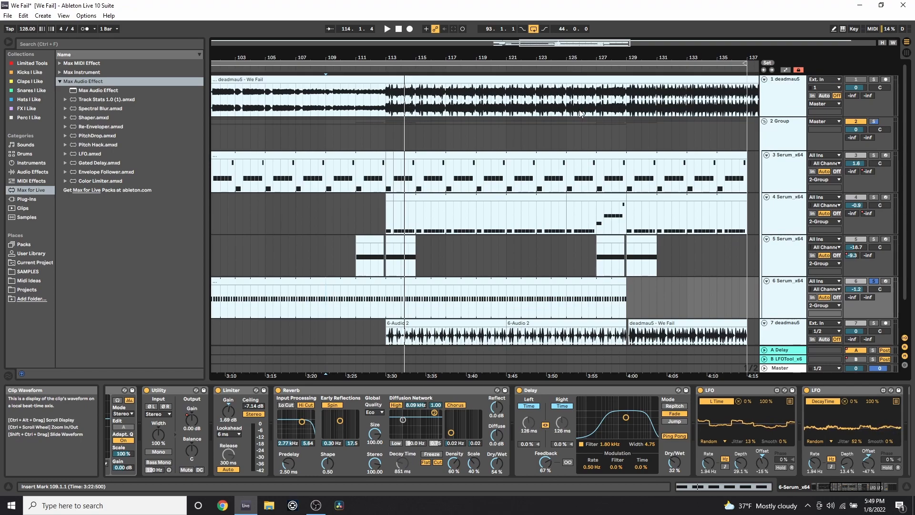
{"action": "scroll", "coordinate": [543, 111], "scroll_direction": "down", "scroll_amount": 2}
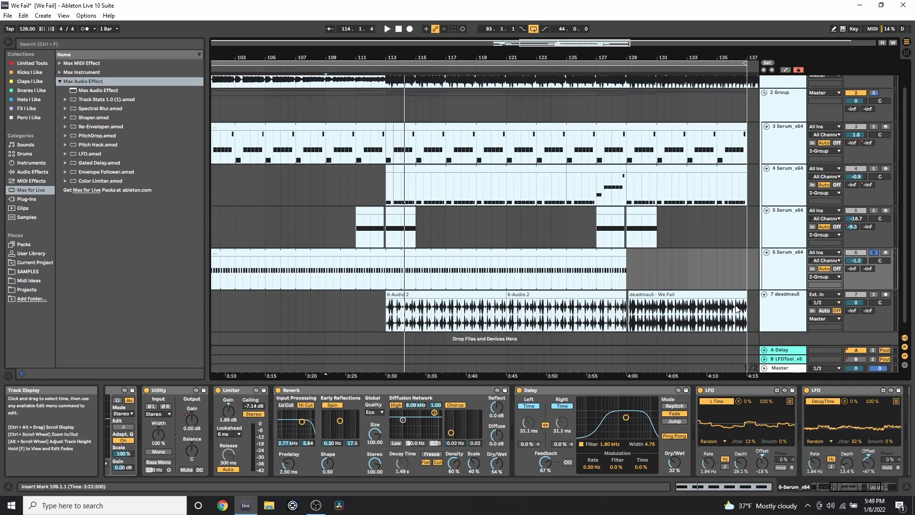
- Copy the first beat of bar 133 from track 7 onto a new audio track below it, and solo both tracks
{"action": "left_click_drag", "start_coordinate": [678, 57], "coordinate": [538, 87]}
{"action": "left_click_drag", "start_coordinate": [524, 320], "coordinate": [544, 320]}
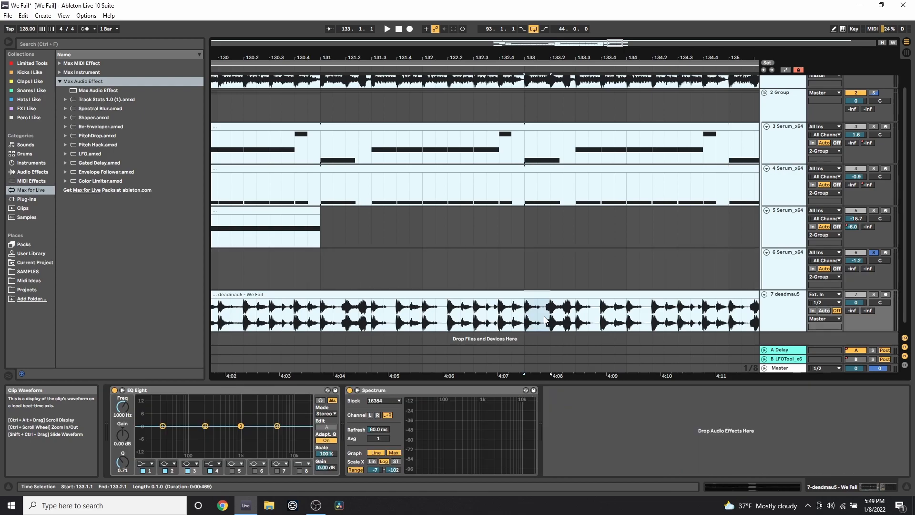
{"action": "right_click", "coordinate": [775, 149]}
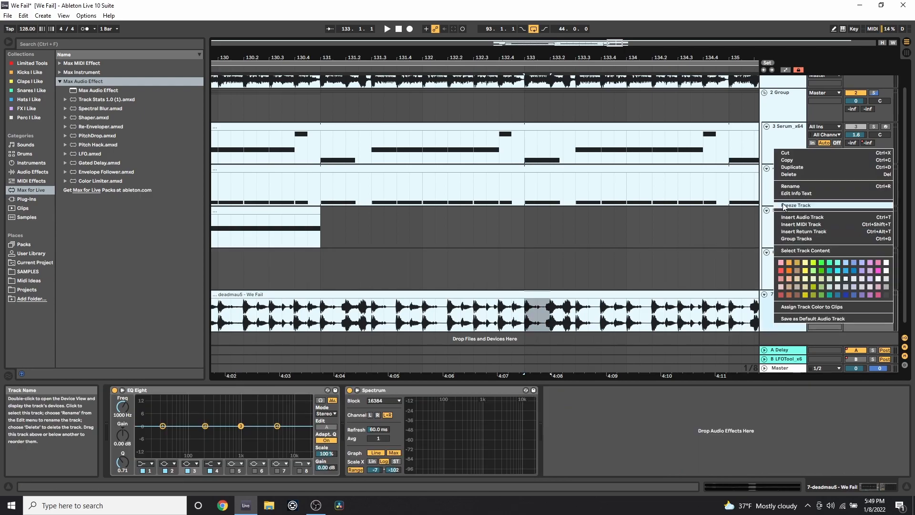
{"action": "left_click", "coordinate": [805, 218]}
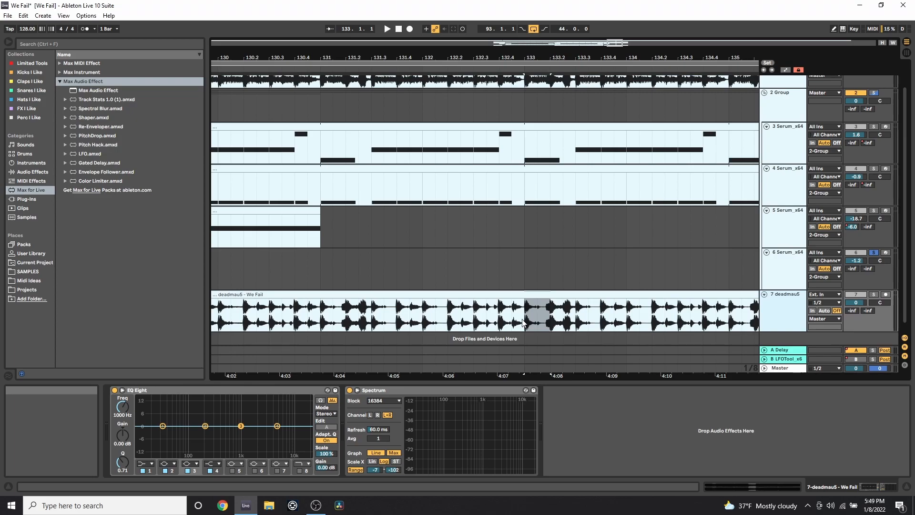
{"action": "key", "text": "ctrl+v"}
{"action": "left_click", "coordinate": [562, 296]}
{"action": "left_click", "coordinate": [874, 245]}
{"action": "left_click", "coordinate": [874, 286], "text": "ctrl"}
- Add a Utility to the new track 8 and invert the phase of its left and right channels
{"action": "left_click", "coordinate": [593, 294]}
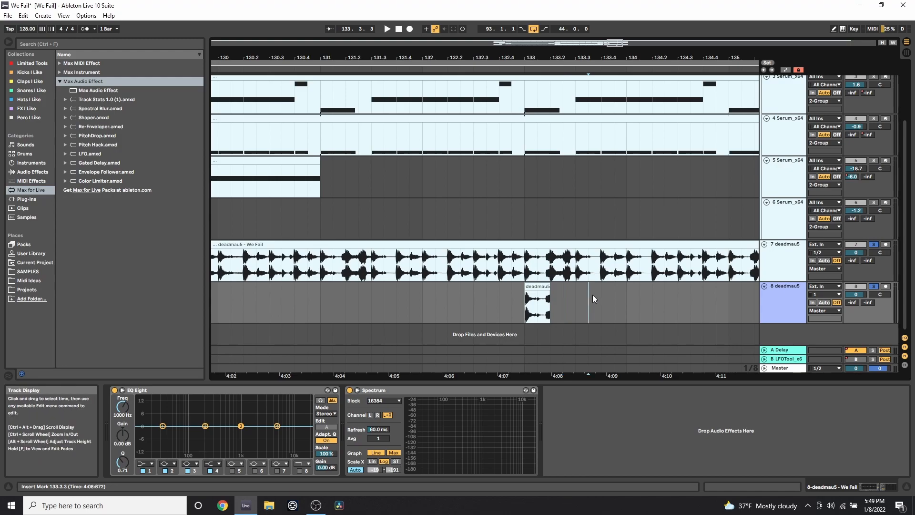
{"action": "key", "text": "ctrl+f"}
{"action": "type", "text": "uti"}
{"action": "key", "text": "Return"}
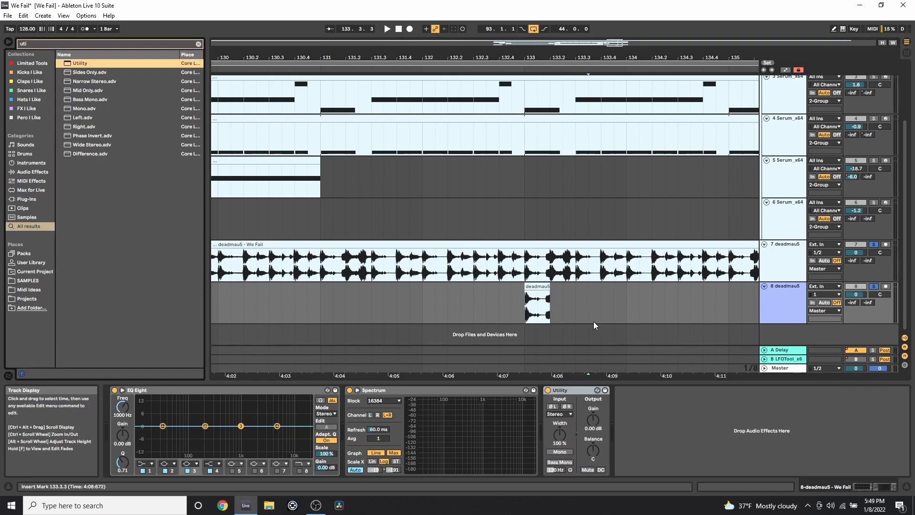
{"action": "left_click", "coordinate": [553, 406]}
{"action": "left_click", "coordinate": [565, 408]}
- Play from bar 133 with only track 7 soloed, and repeat with tracks 7 and 8 soloed together to compare them
{"action": "left_click_drag", "start_coordinate": [535, 57], "coordinate": [535, 98]}
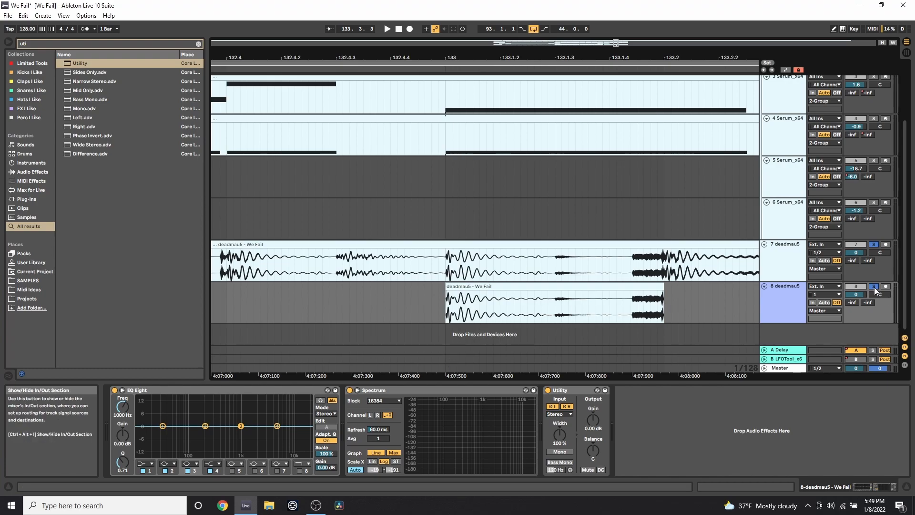
{"action": "left_click", "coordinate": [444, 270]}
{"action": "key", "text": "space"}
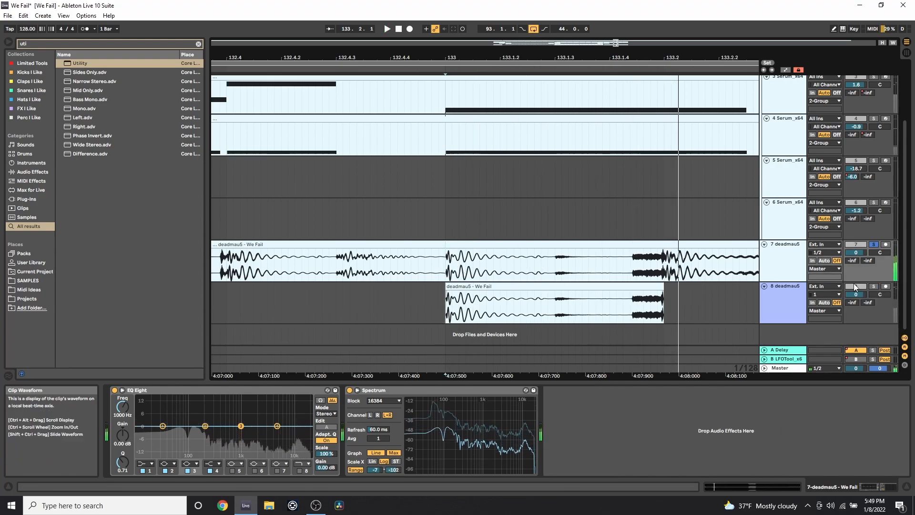
{"action": "left_click", "coordinate": [873, 286]}
{"action": "left_click", "coordinate": [455, 273]}
{"action": "key", "text": "space"}
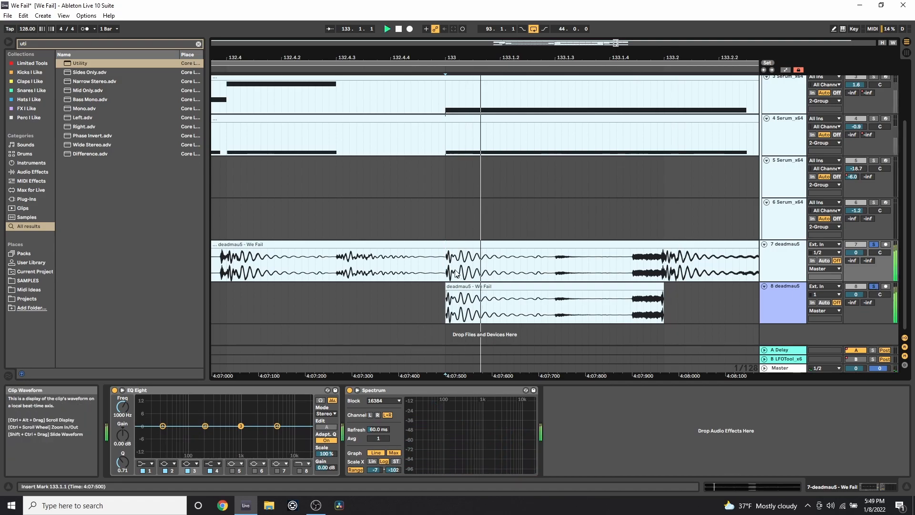
- Stop the comparison at bar 133 and play the extracted audio on soloed track 7 from bar 113
{"action": "key", "text": "space"}
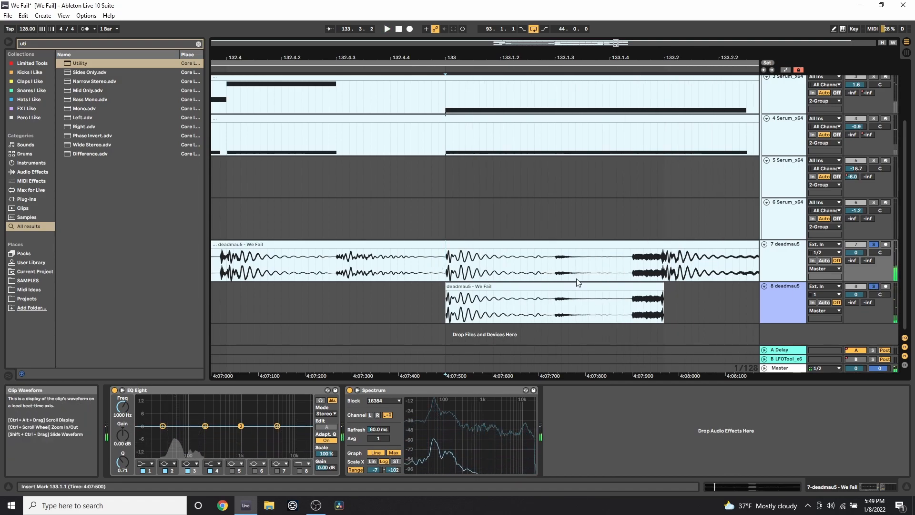
{"action": "scroll", "coordinate": [552, 295], "scroll_direction": "down", "scroll_amount": 4, "text": "ctrl"}
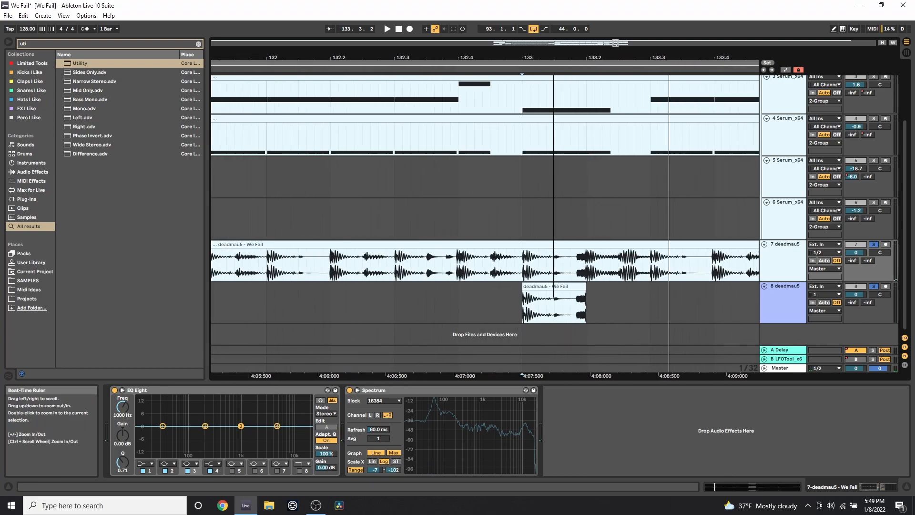
{"action": "left_click", "coordinate": [578, 285]}
{"action": "left_click_drag", "start_coordinate": [520, 58], "coordinate": [561, 31]}
{"action": "left_click_drag", "start_coordinate": [591, 374], "coordinate": [534, 228]}
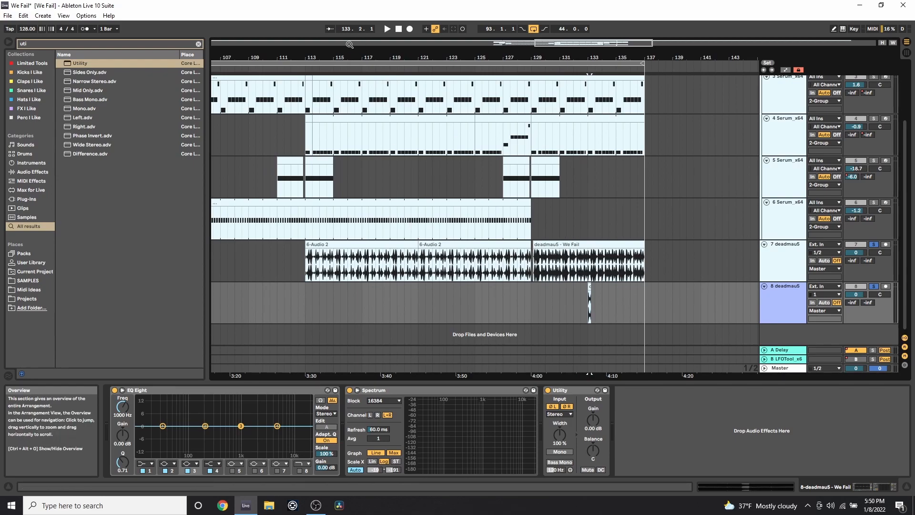
{"action": "scroll", "coordinate": [355, 186], "scroll_direction": "up", "scroll_amount": 2}
{"action": "scroll", "coordinate": [359, 191], "scroll_direction": "down", "scroll_amount": 1}
{"action": "left_click", "coordinate": [357, 273]}
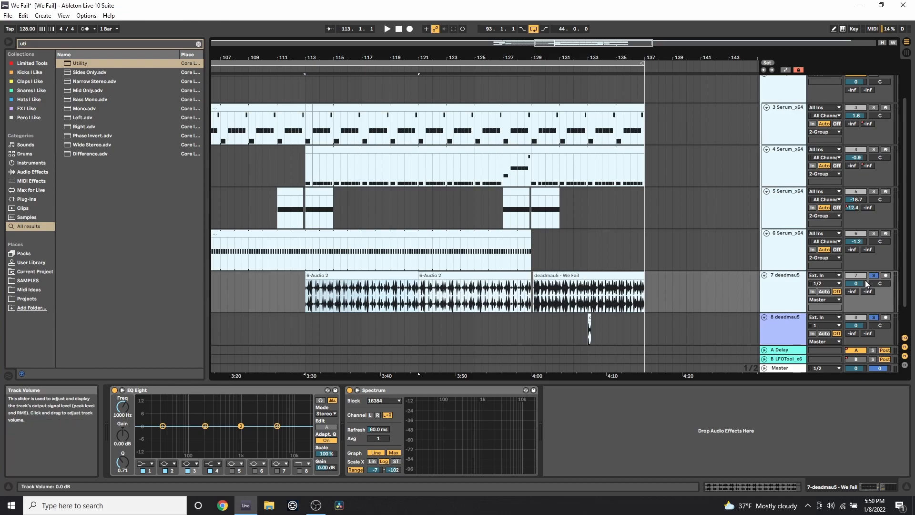
{"action": "key", "text": "space"}
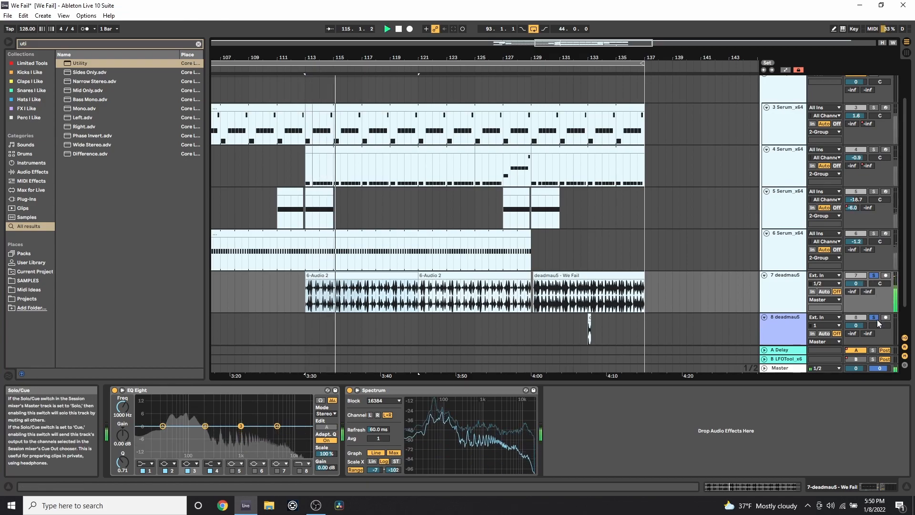
{"action": "key", "text": "space"}
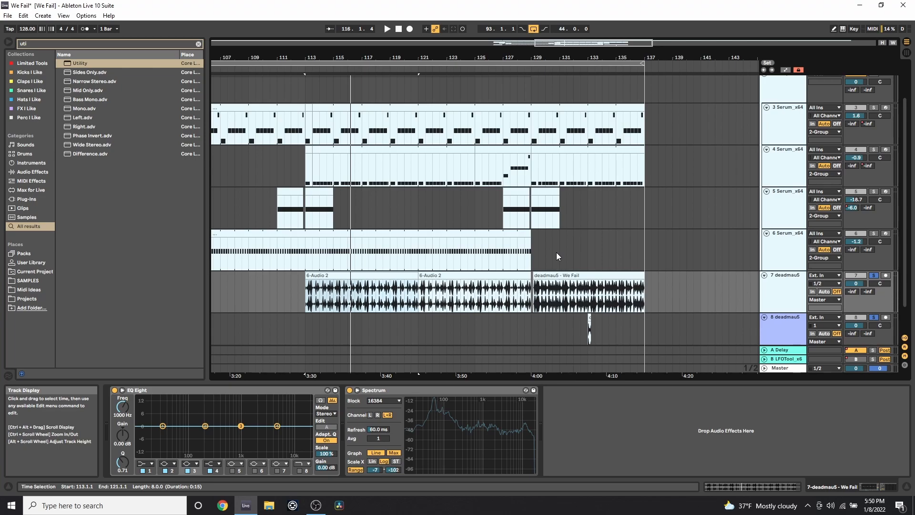
- Take tracks 7 and 8 out of solo and play the full remake from bar 93 through to about bar 135
{"action": "scroll", "coordinate": [556, 253], "scroll_direction": "up", "scroll_amount": 2}
{"action": "left_click_drag", "start_coordinate": [519, 58], "coordinate": [519, 5]}
{"action": "left_click", "coordinate": [739, 222]}
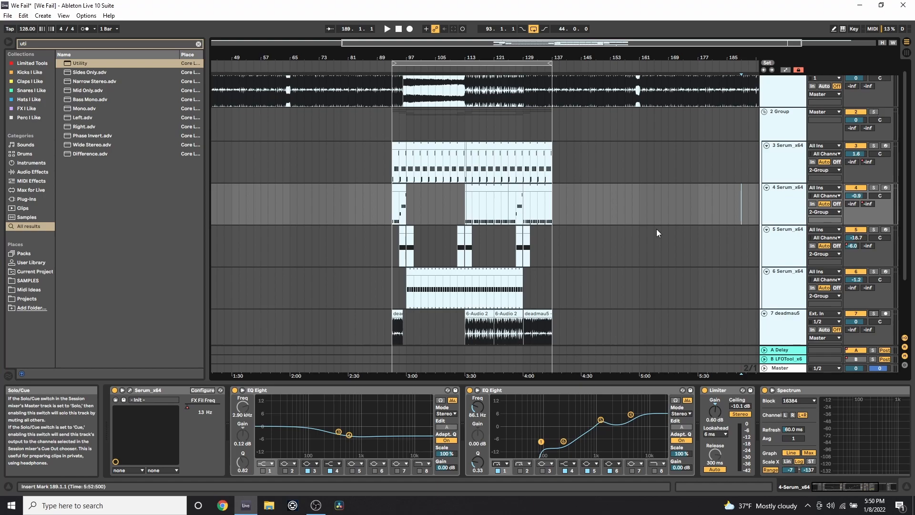
{"action": "left_click", "coordinate": [401, 190]}
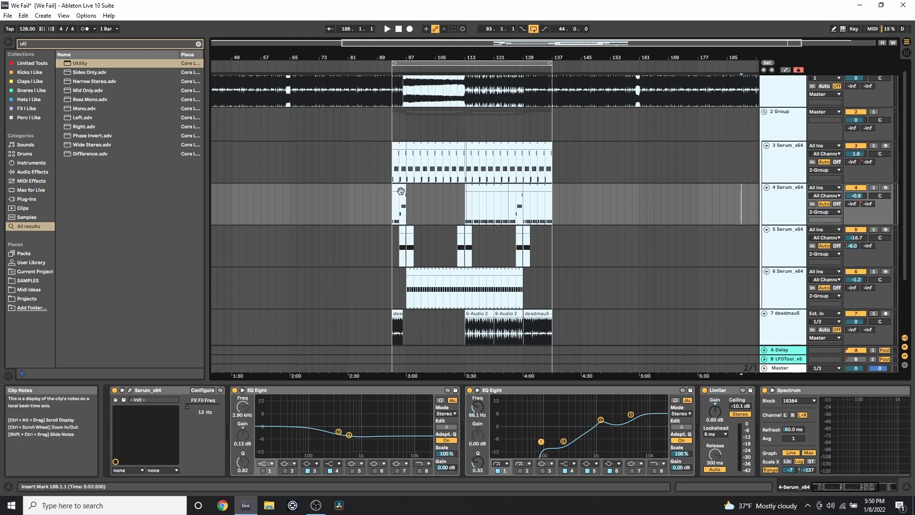
{"action": "key", "text": "space"}
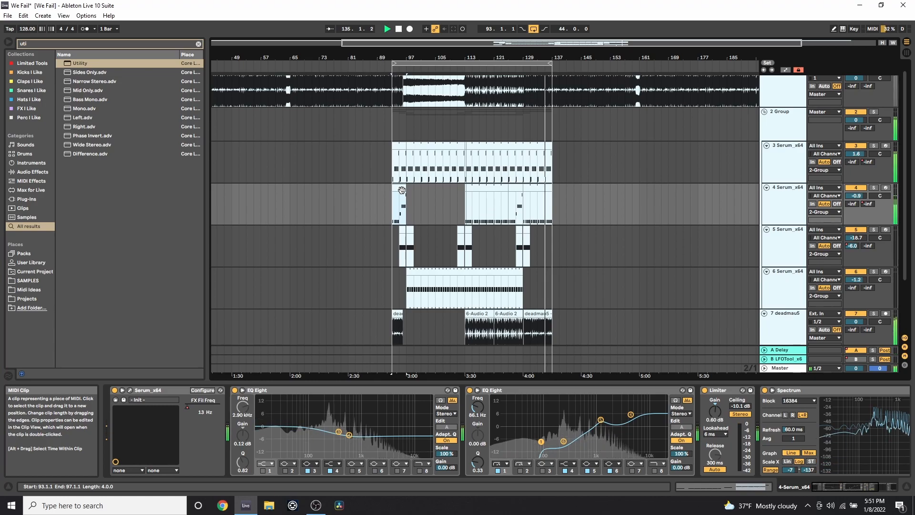
{"action": "key", "text": "space"}
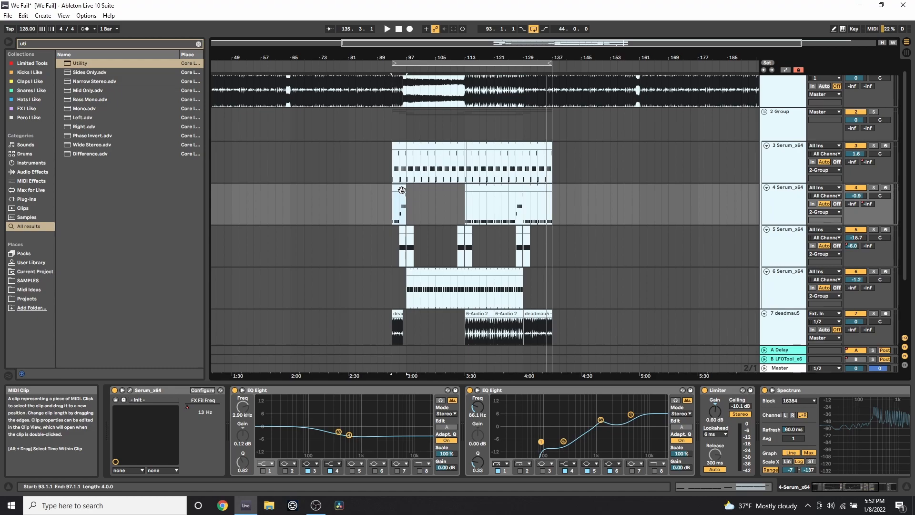
- Fold the four Serum tracks, 3 to 6, inside the group
{"action": "left_click", "coordinate": [727, 236]}
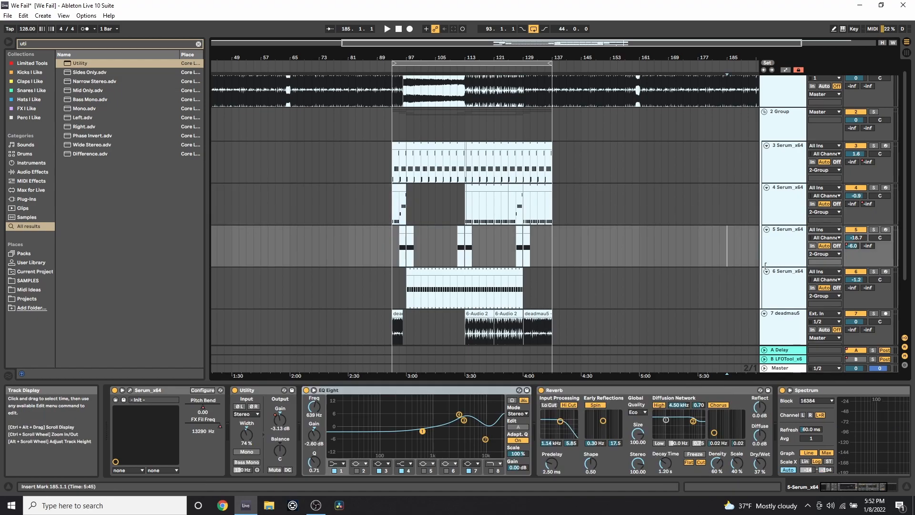
{"action": "left_click", "coordinate": [766, 271]}
{"action": "left_click", "coordinate": [766, 229]}
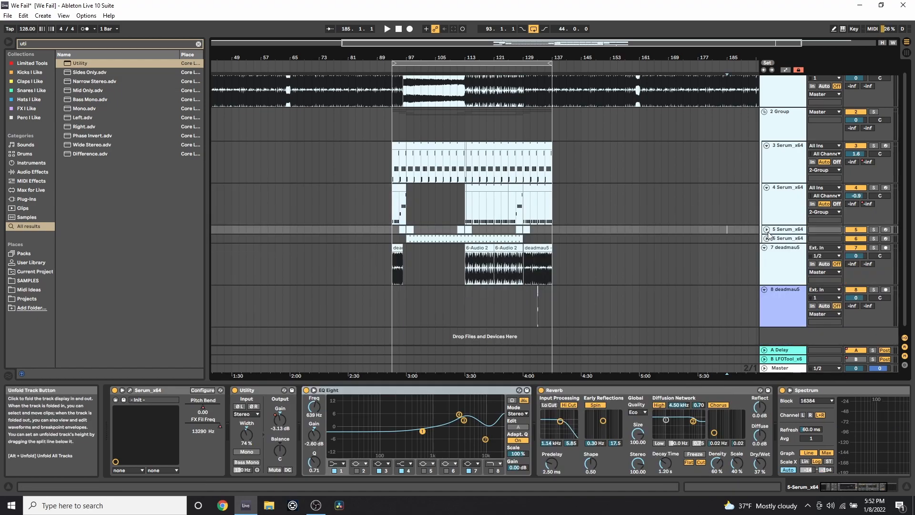
{"action": "left_click", "coordinate": [766, 187]}
{"action": "left_click", "coordinate": [767, 155]}
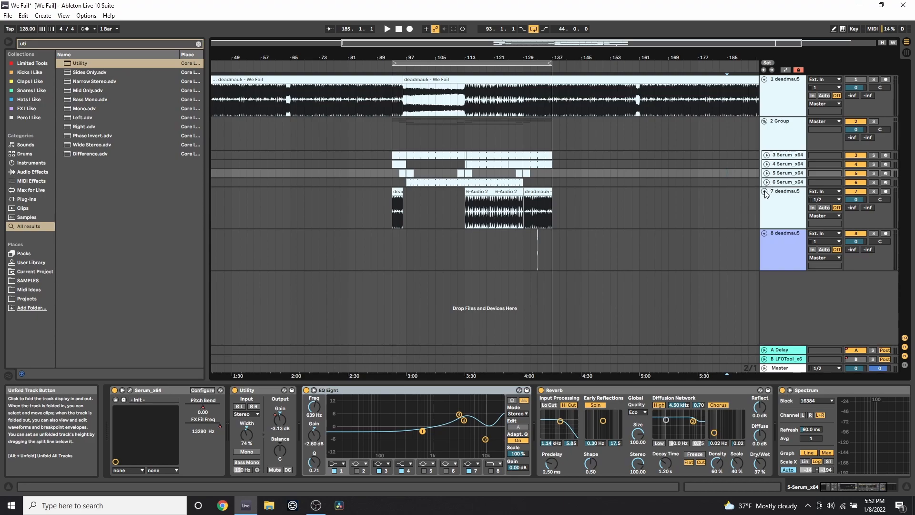